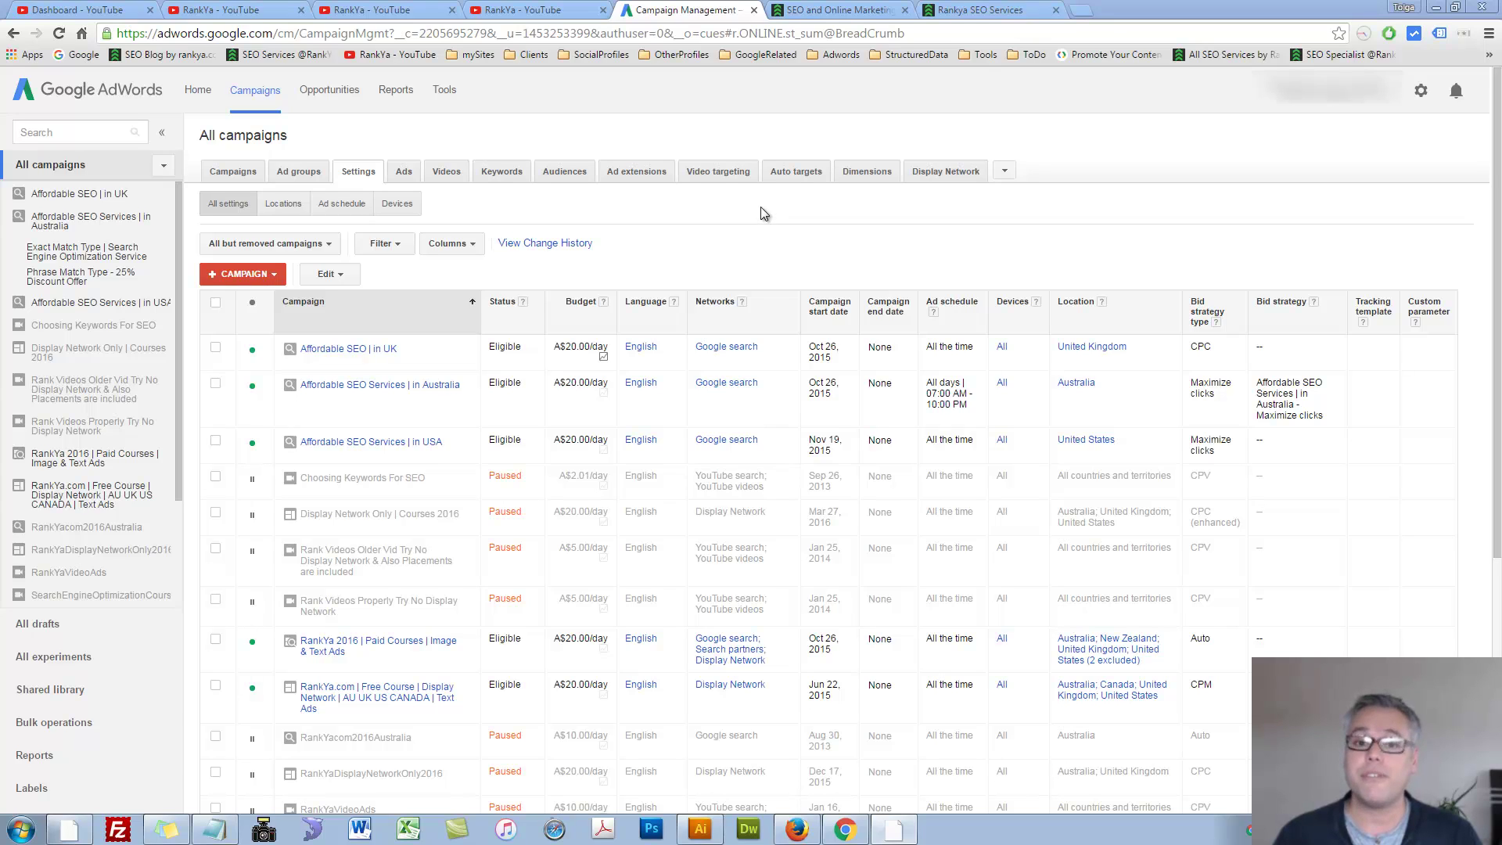
Show the +CAMPAIGN type list, dismiss it, then bring the campaign type choices back up.
left_click(276, 280)
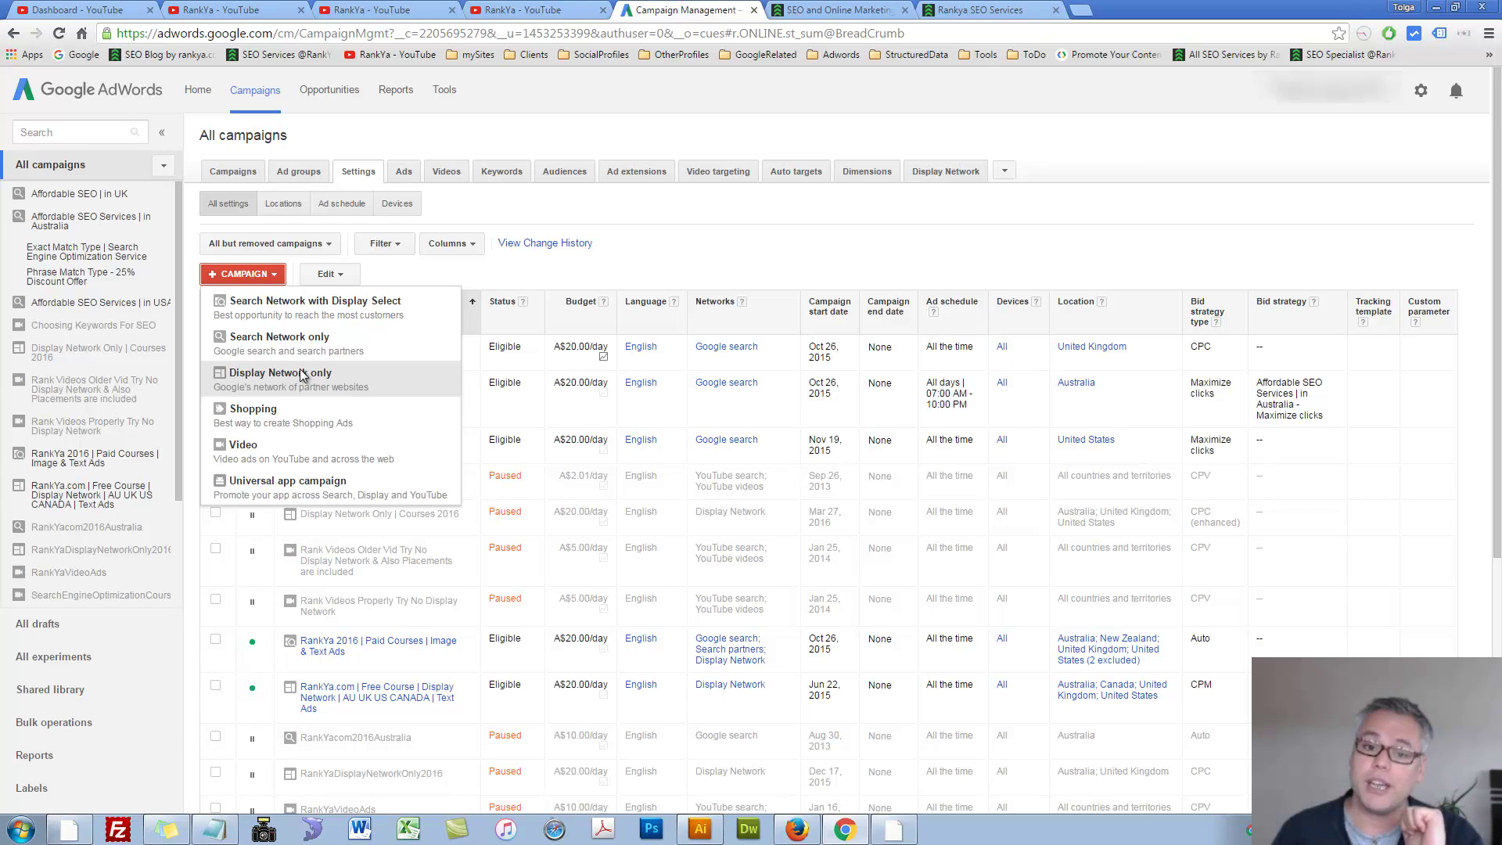
left_click(752, 217)
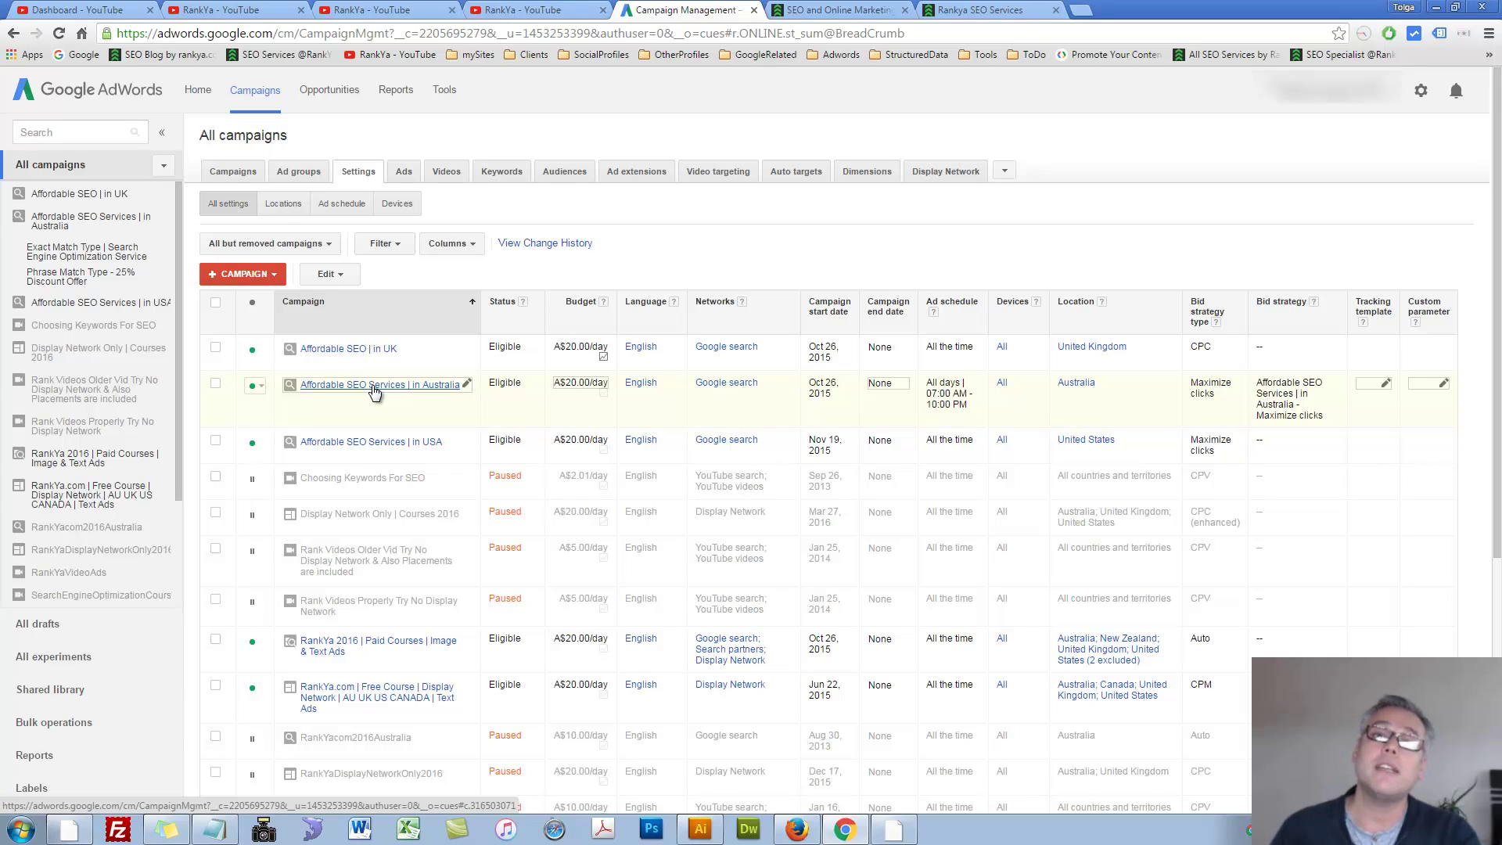
left_click(267, 275)
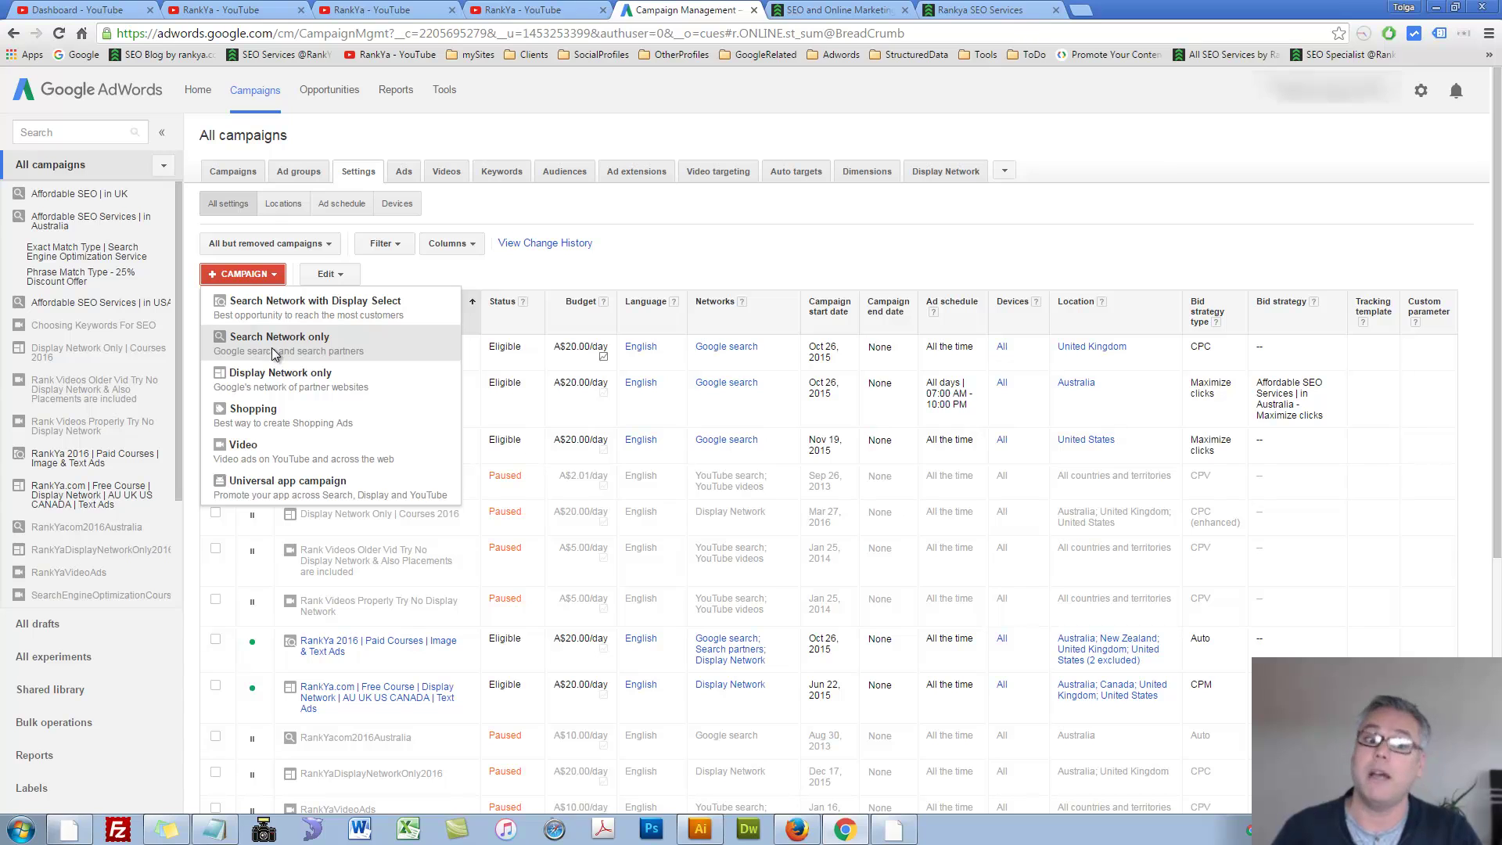
Create a Search Network with Display Select campaign and scroll through its settings.
left_click(269, 306)
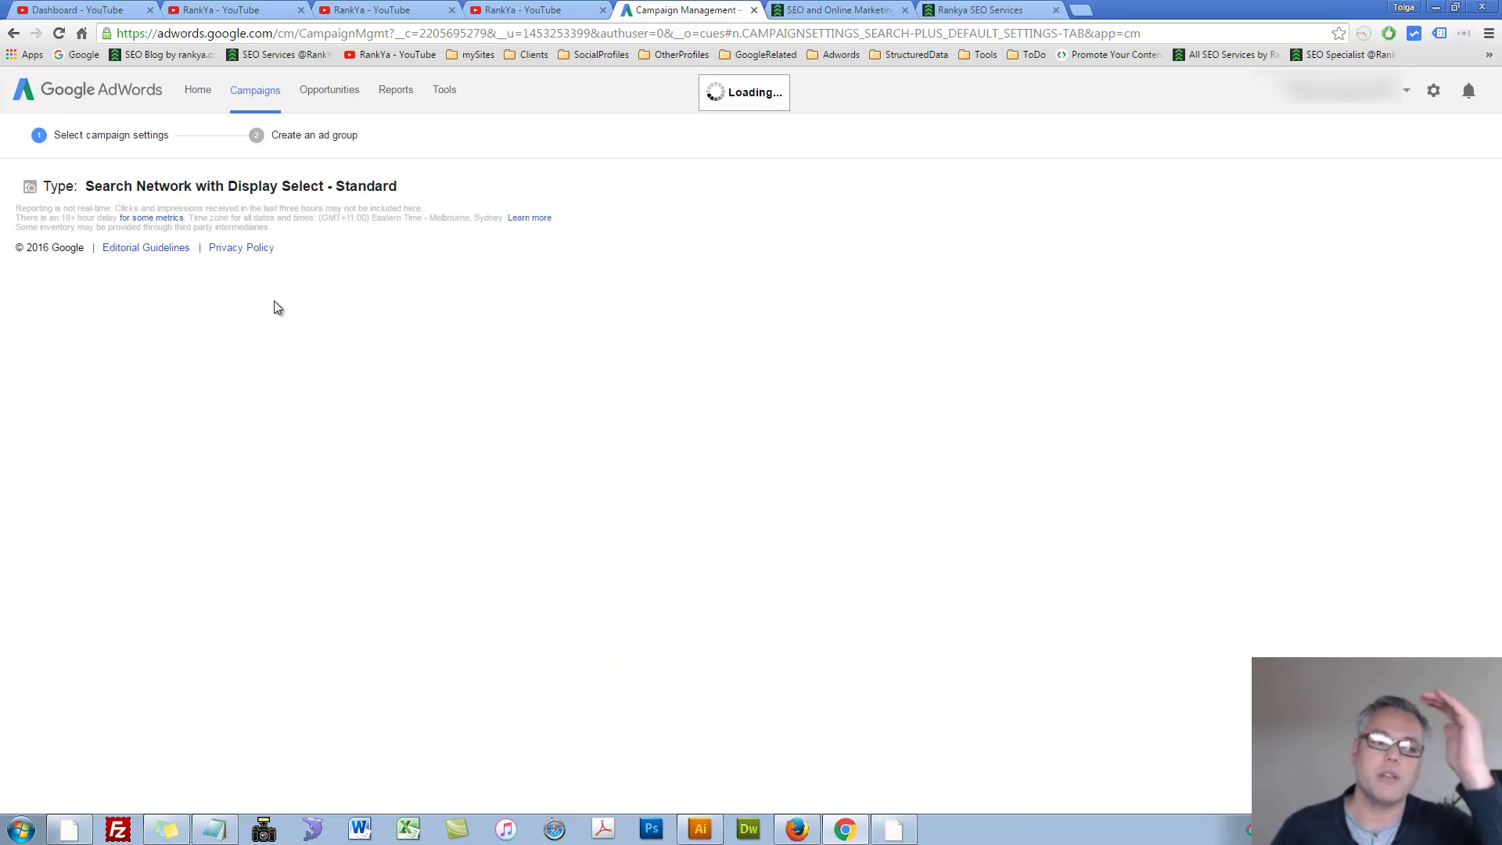
scroll(391, 388, "down", 3)
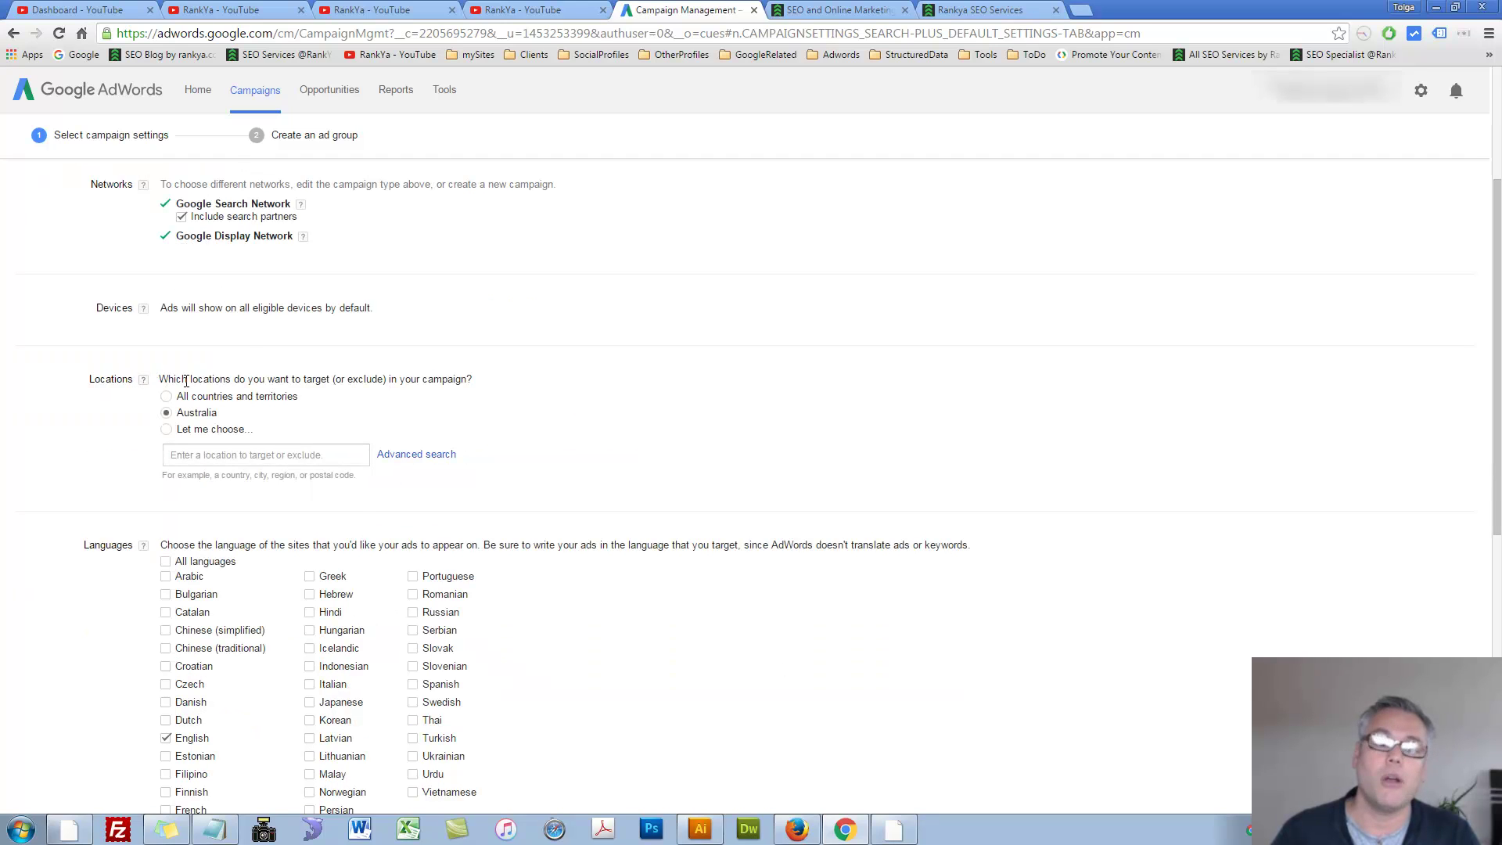
scroll(280, 389, "down", 1)
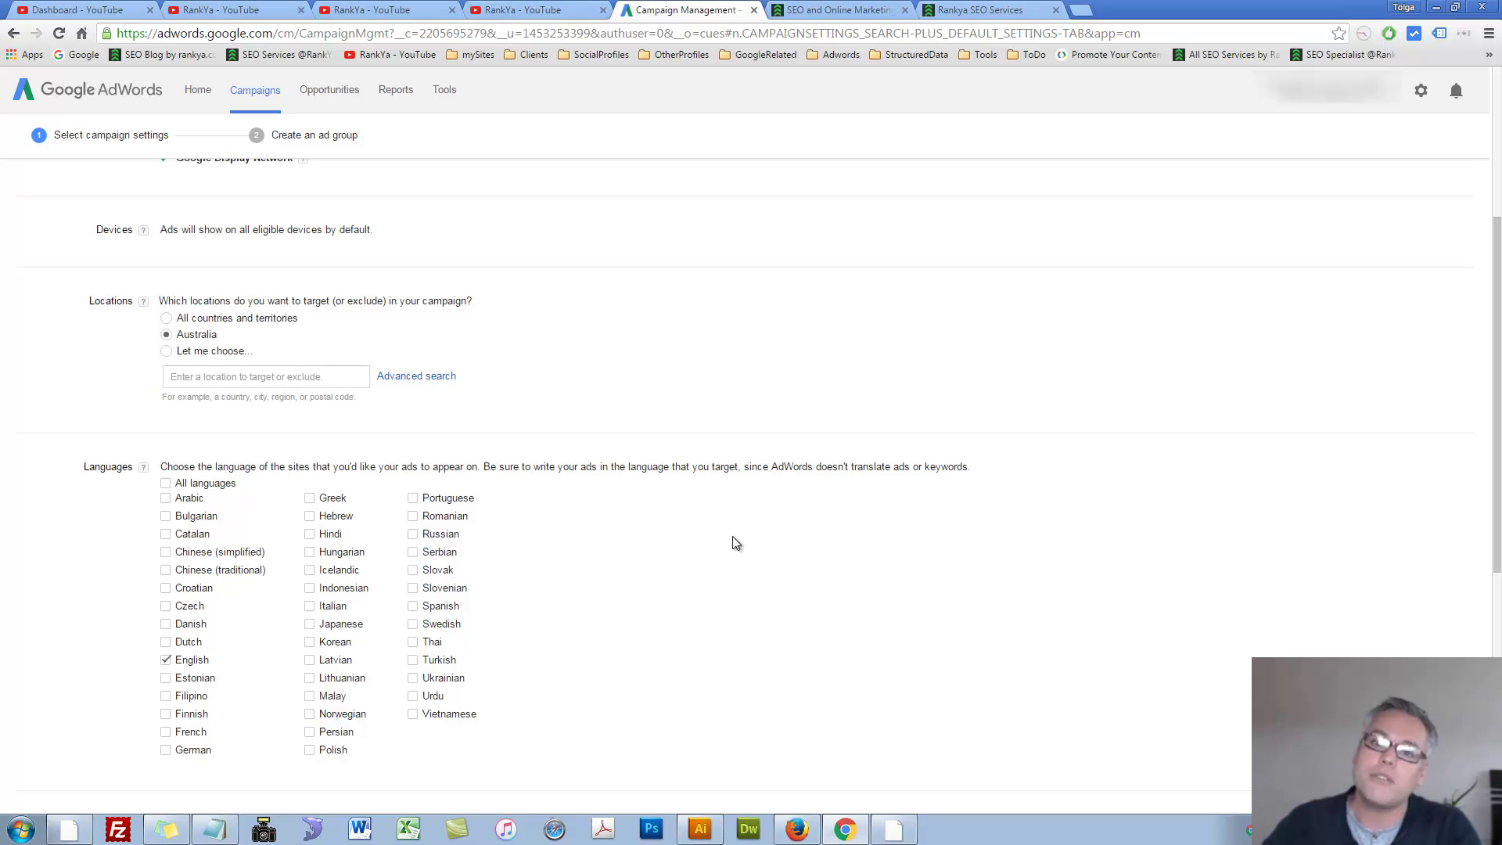
scroll(717, 529, "up", 3)
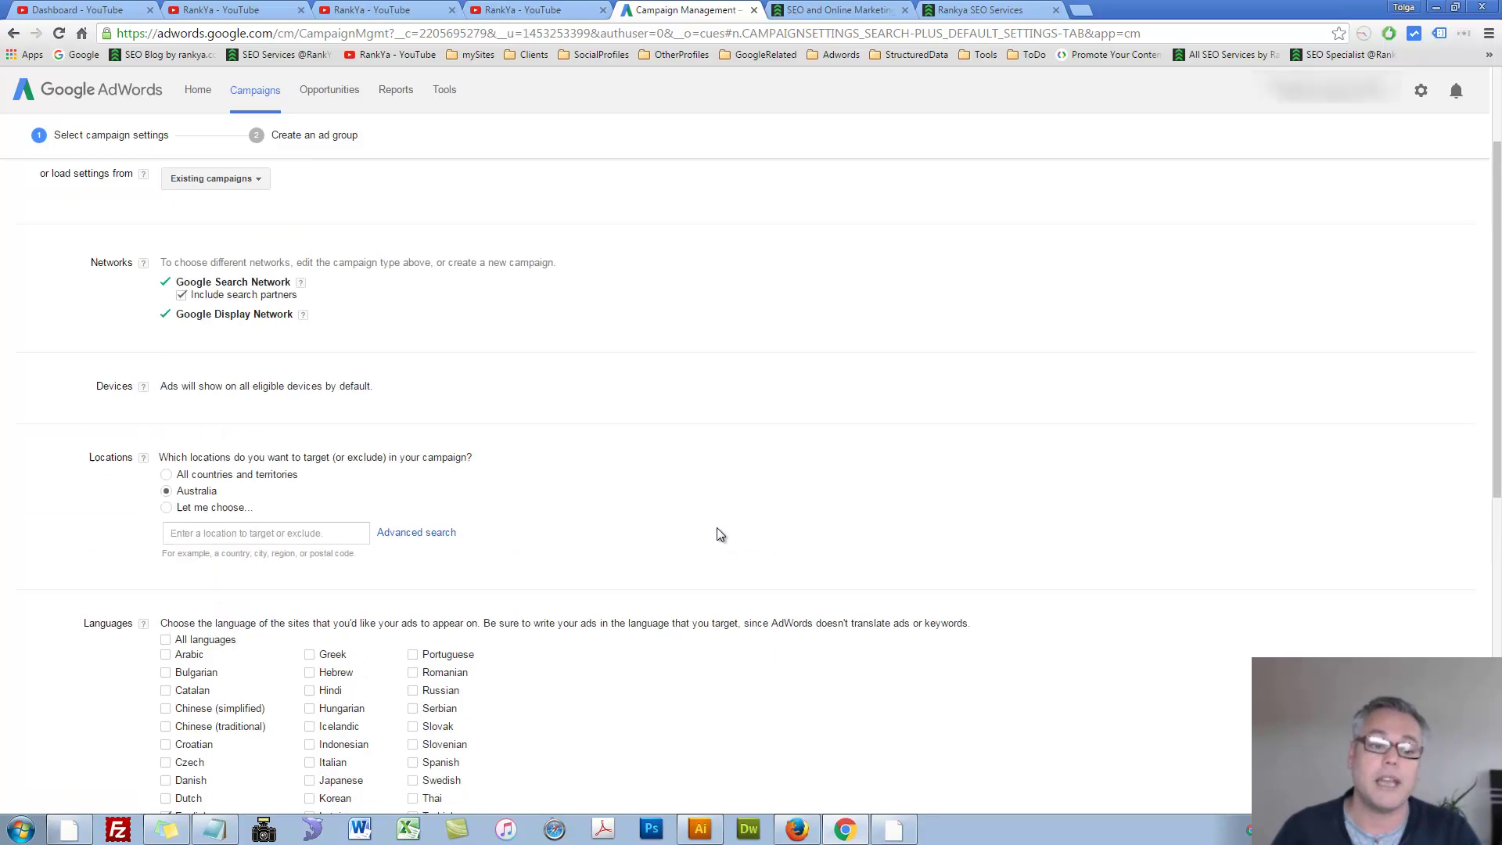
scroll(412, 671, "down", 3)
scroll(412, 671, "down", 1)
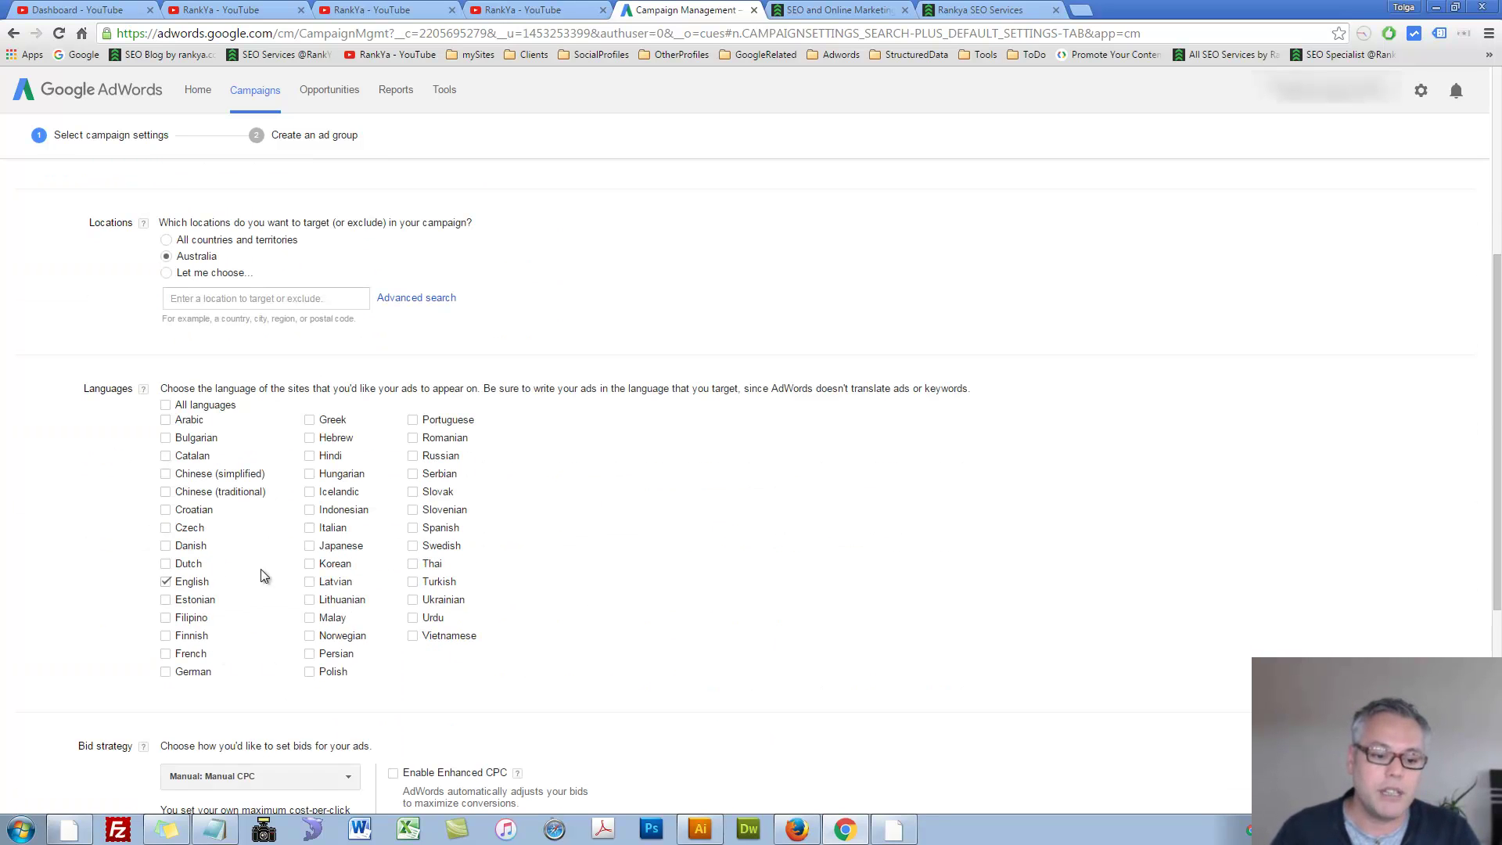
scroll(260, 569, "up", 5)
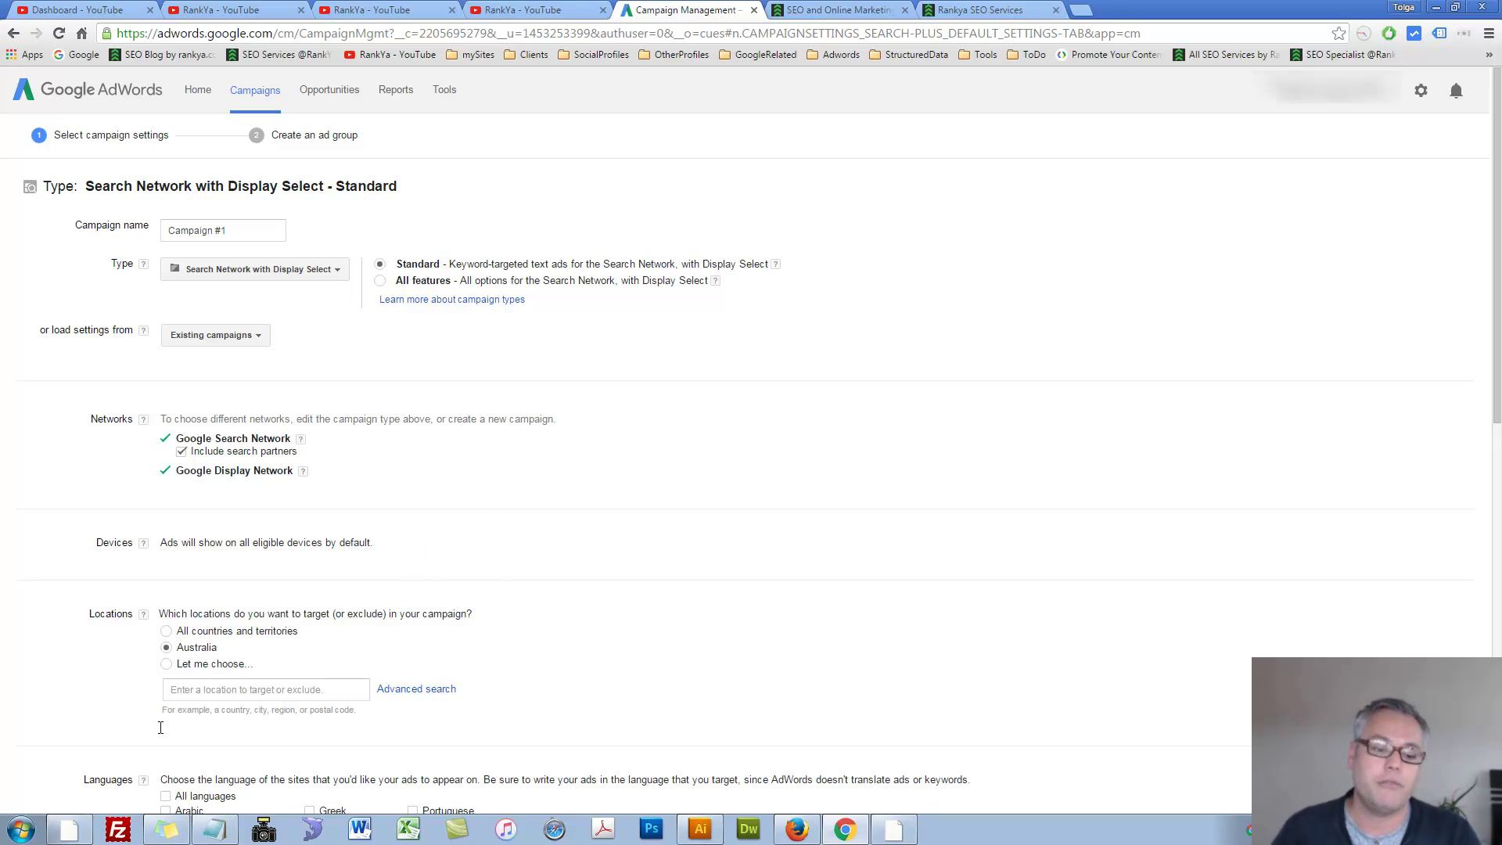
Try All countries and Australia, then set Locations to 'Let me choose...'.
left_click(167, 631)
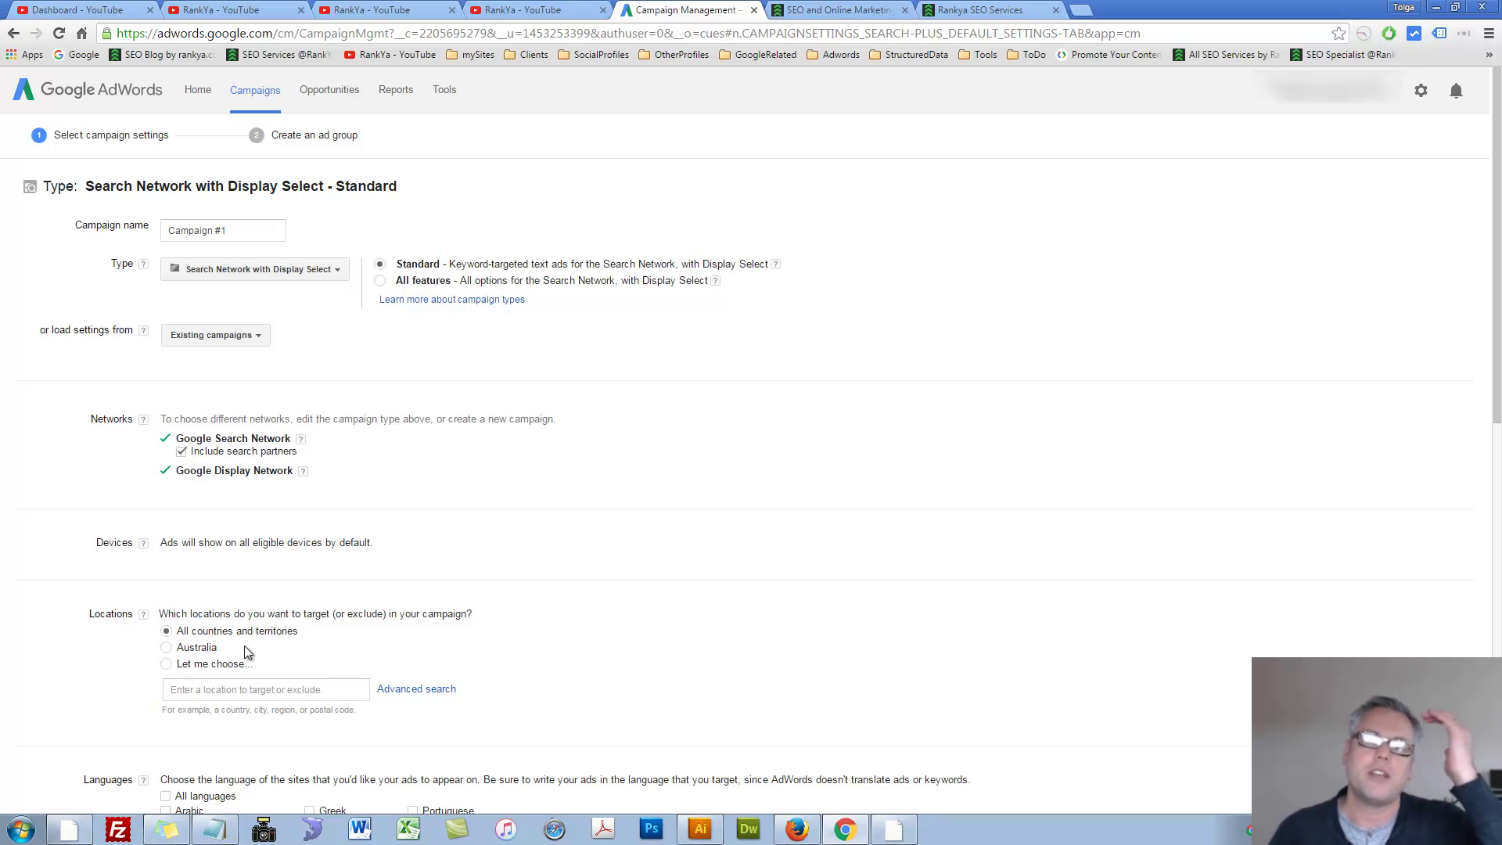
left_click(166, 648)
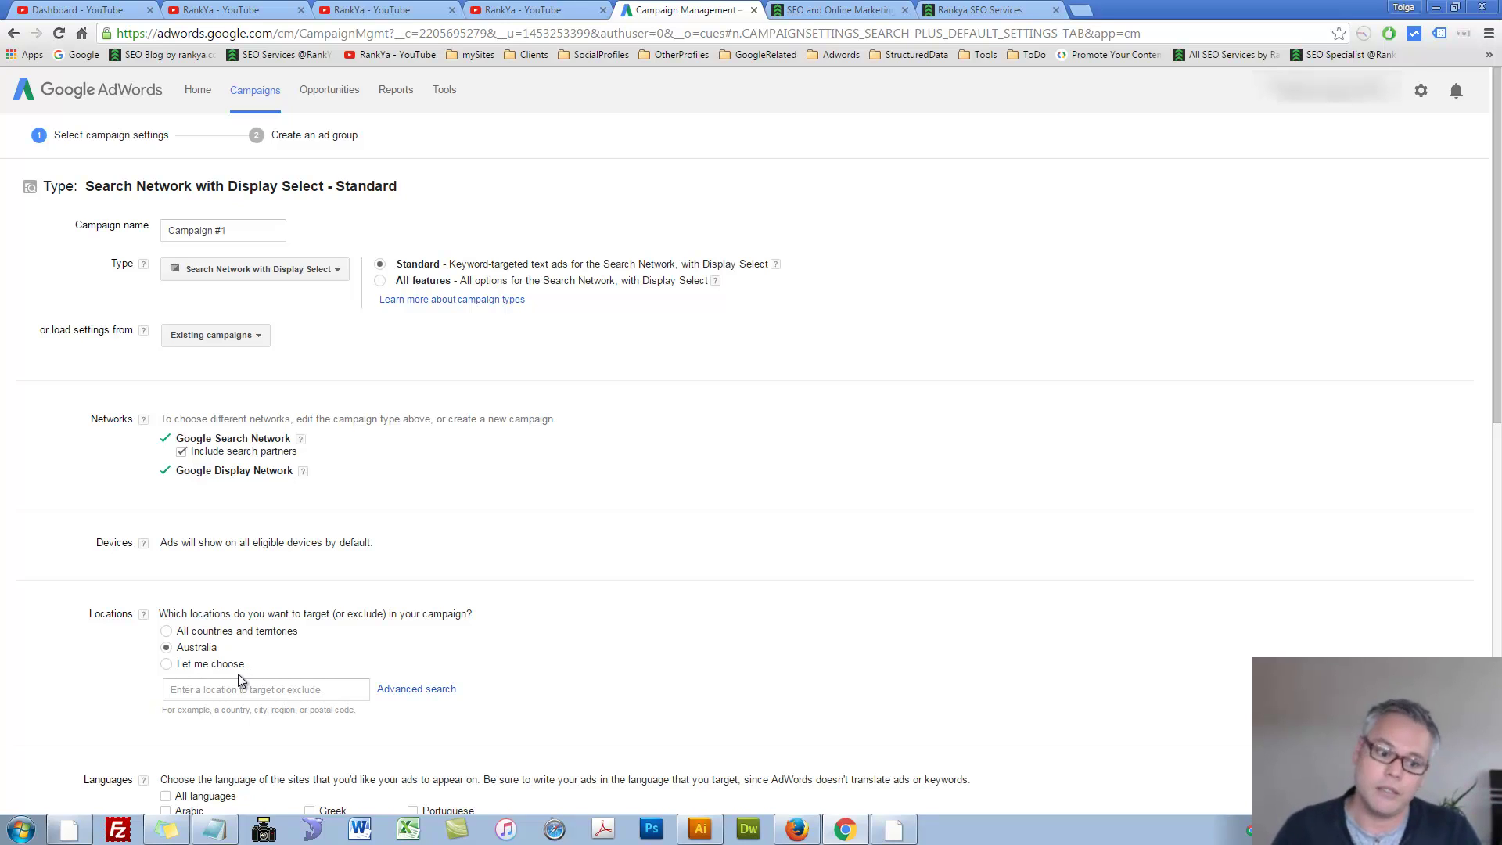
scroll(342, 661, "down", 1)
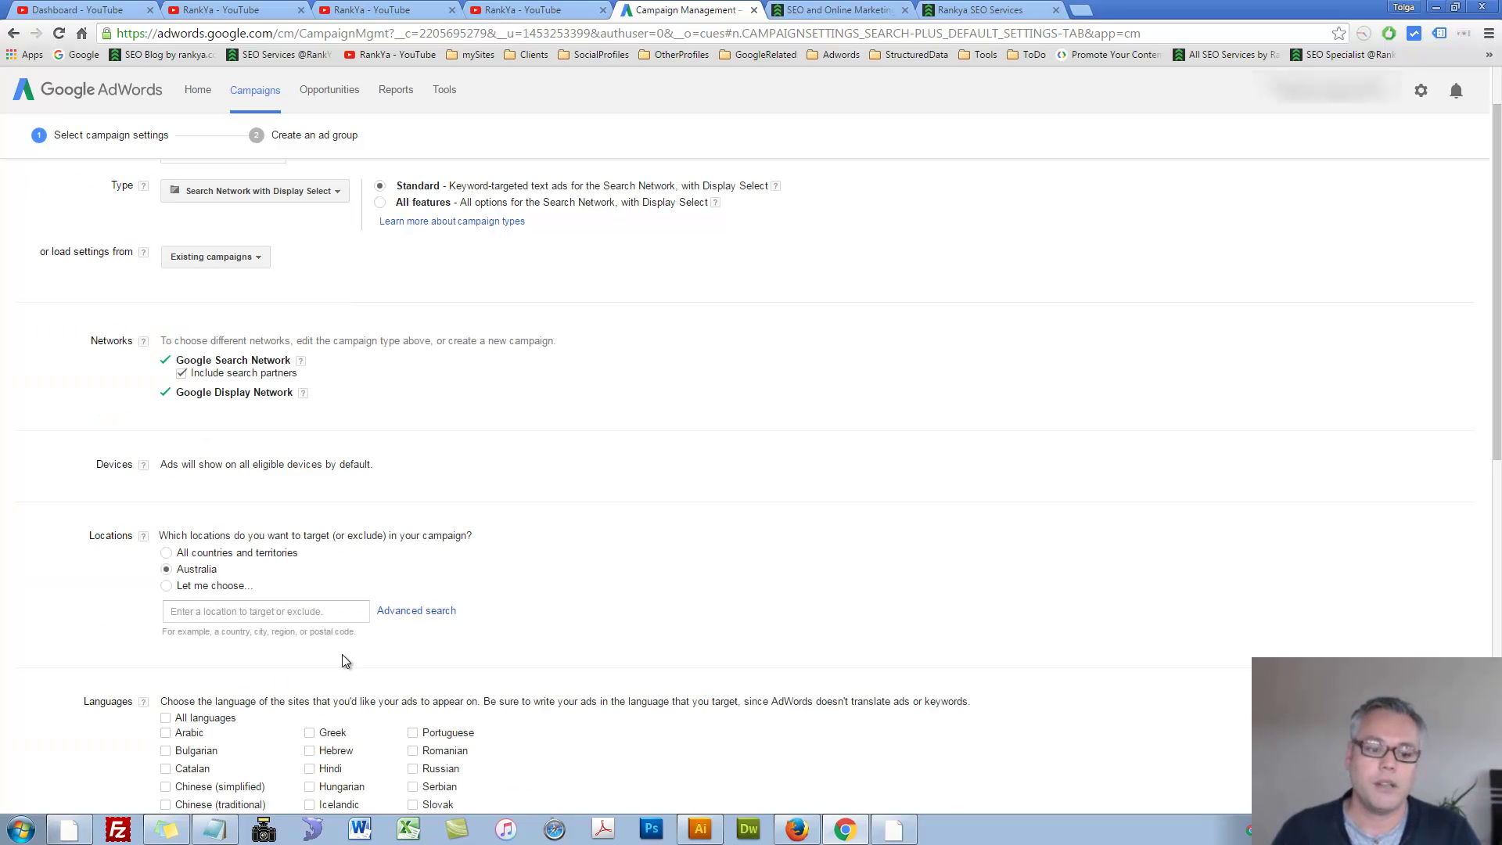
left_click(165, 586)
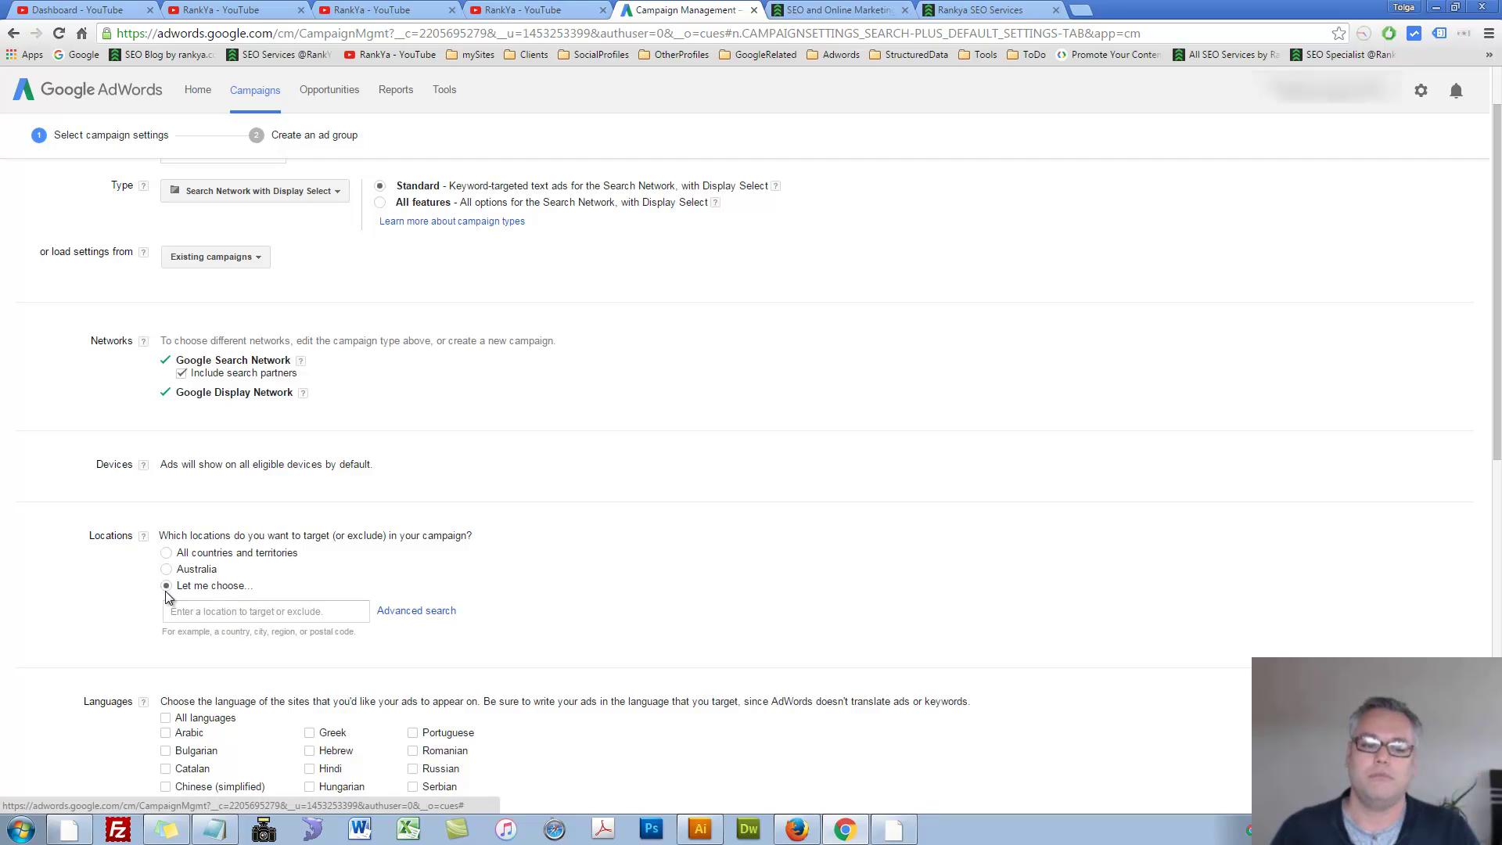
In the advanced location chooser, add Australia as a targeted location.
left_click(416, 610)
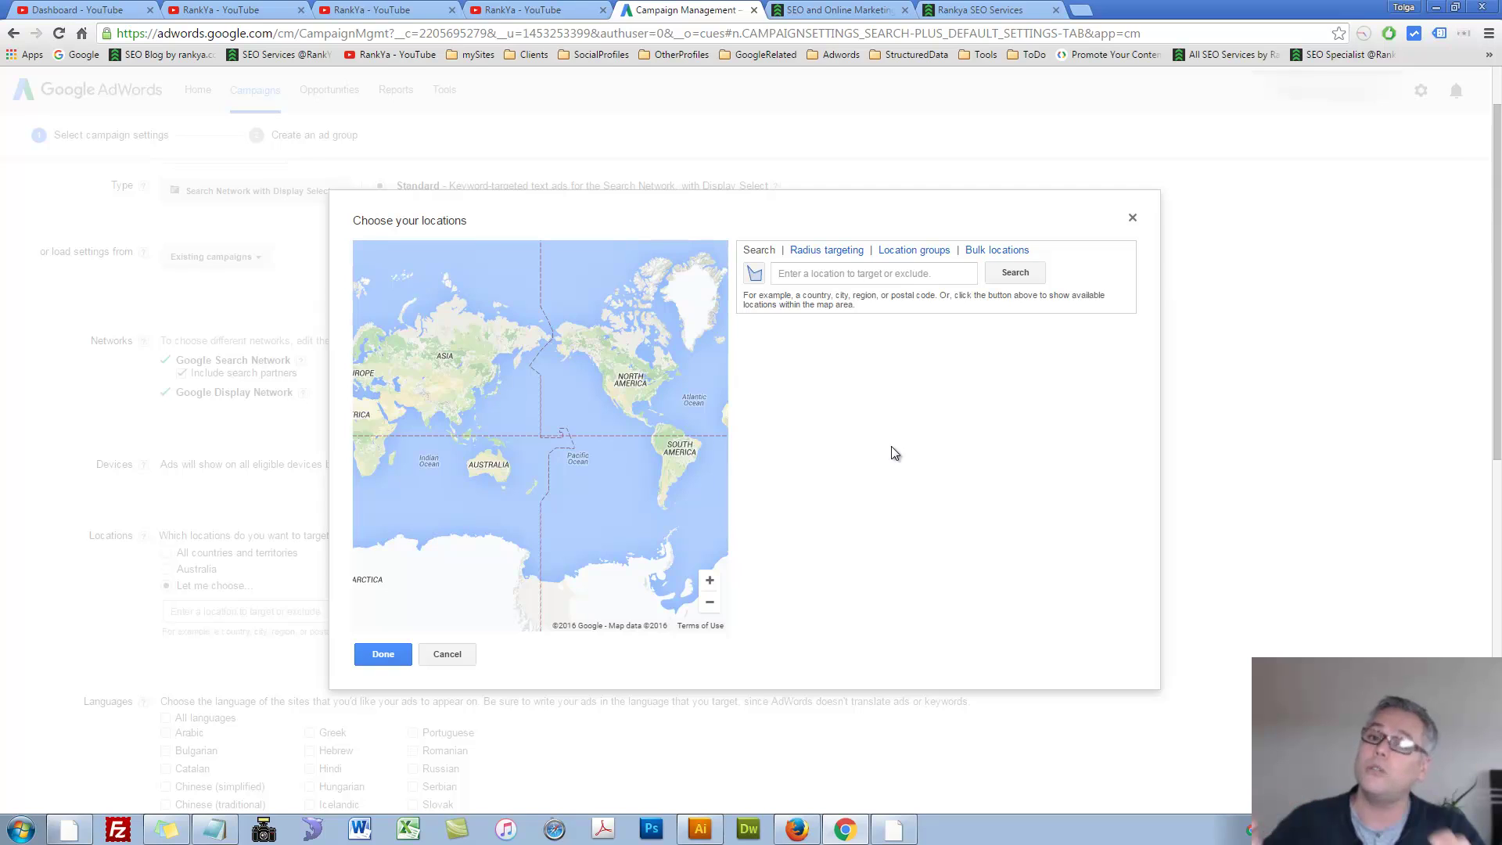
left_click(799, 275)
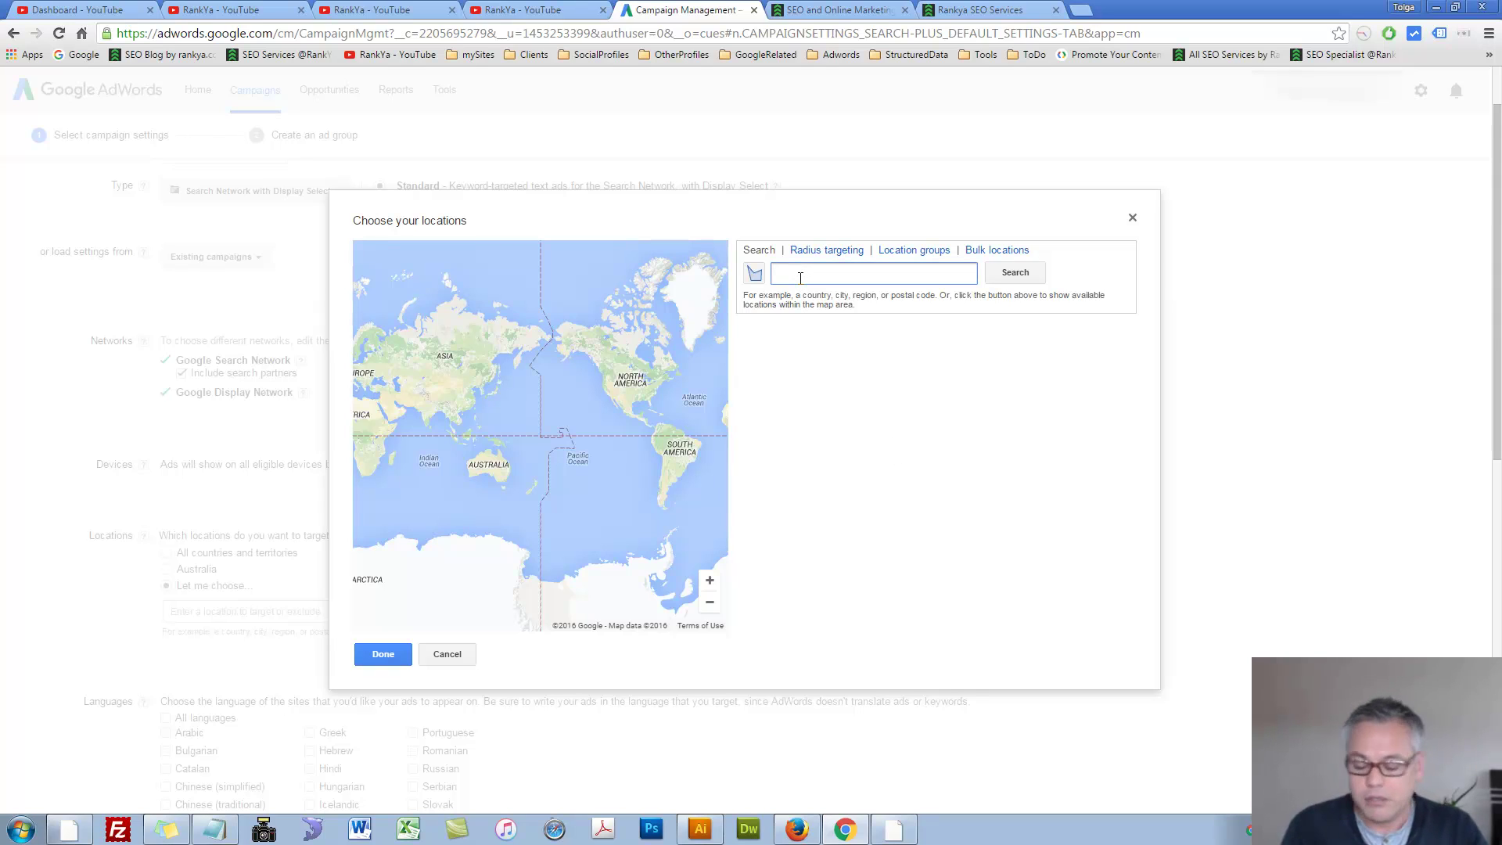
type("Au")
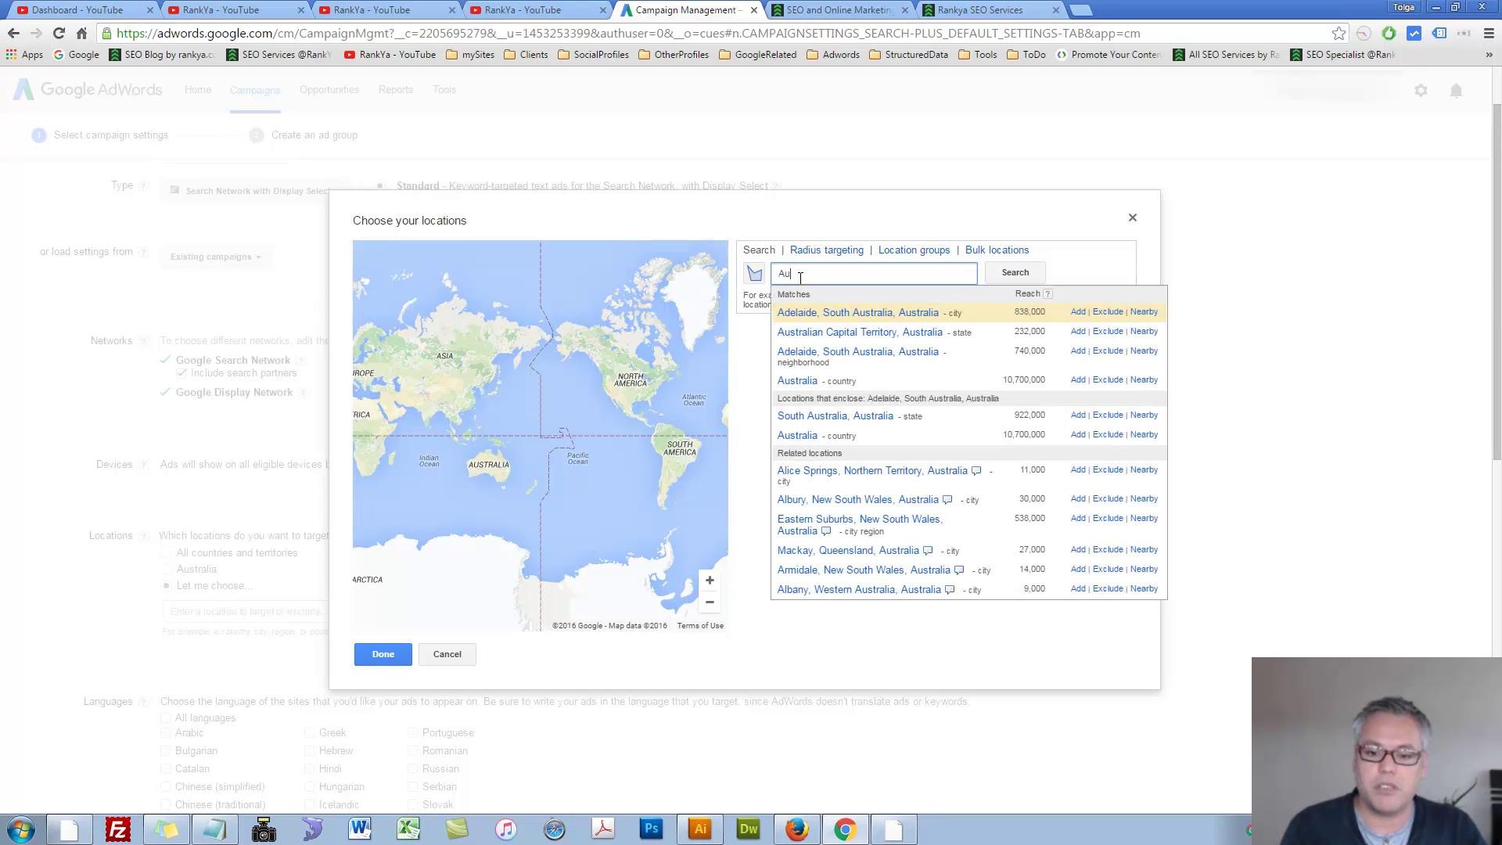
type("stralia")
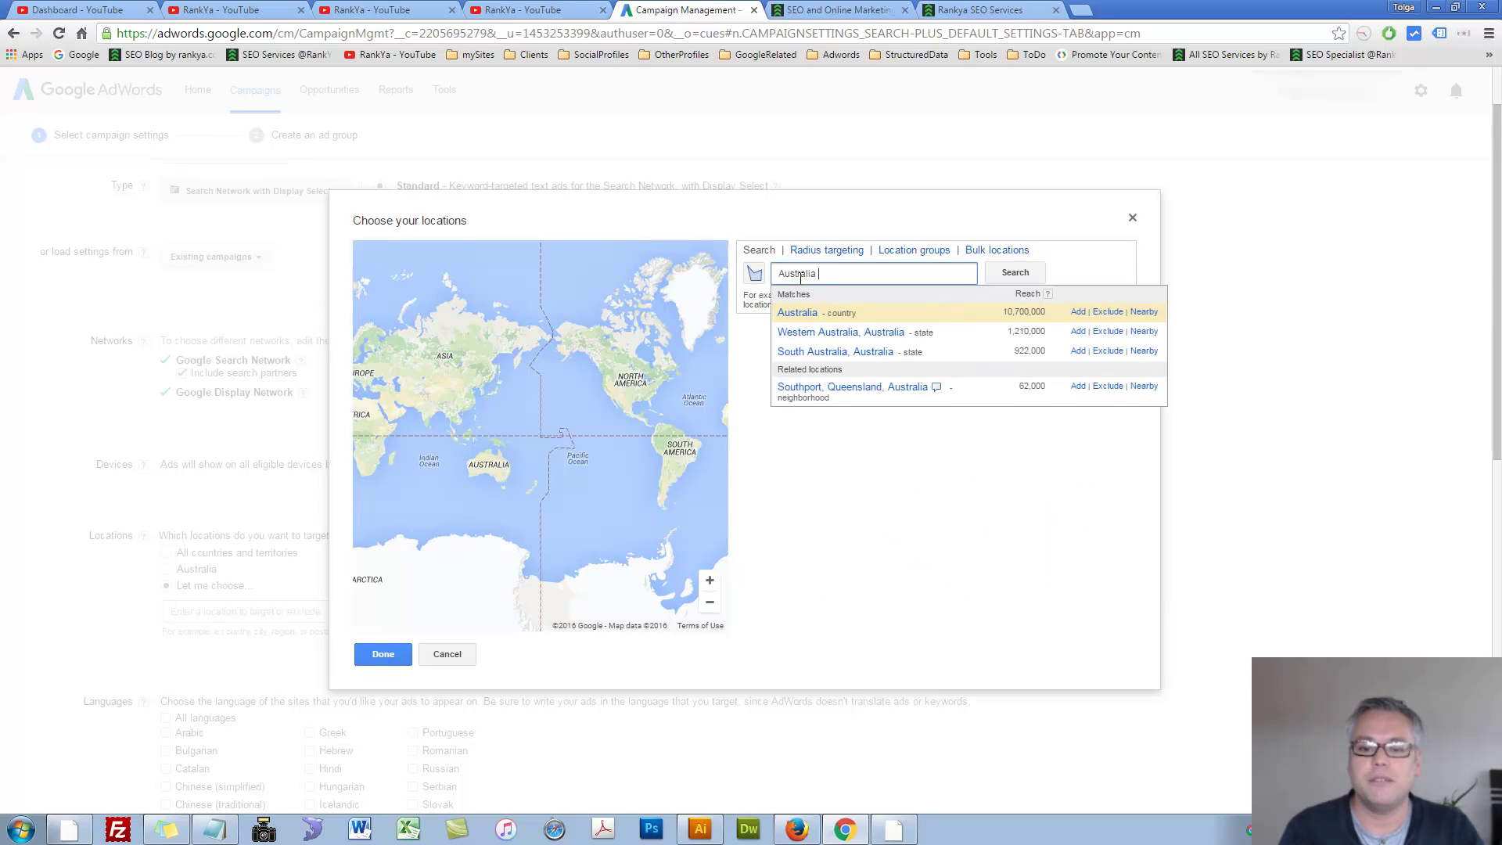
left_click(1078, 312)
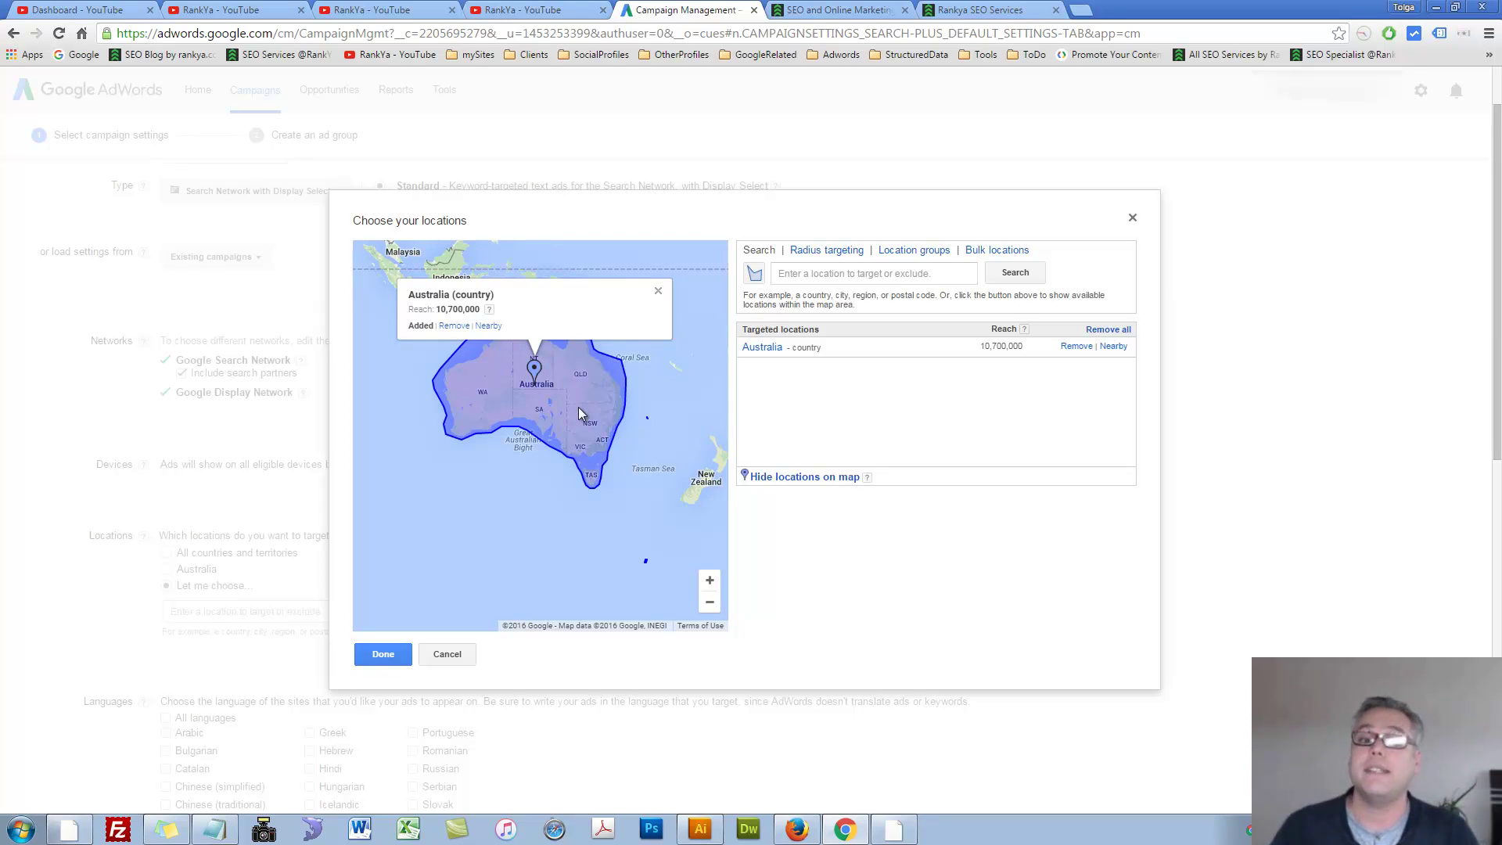
Search 'new zealand' and exclude it from the campaign.
left_click(798, 278)
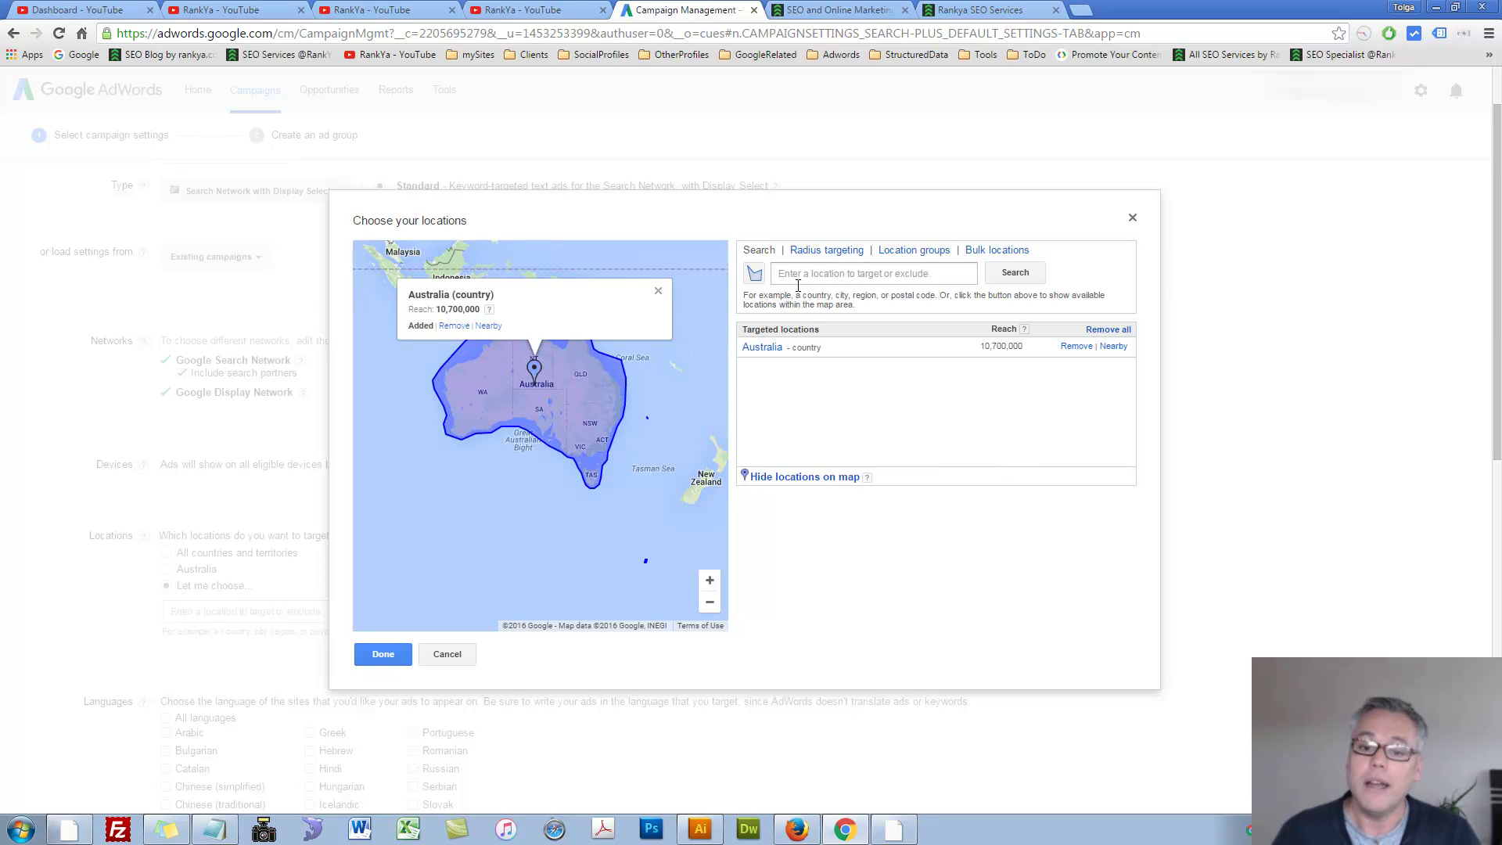
type("new ")
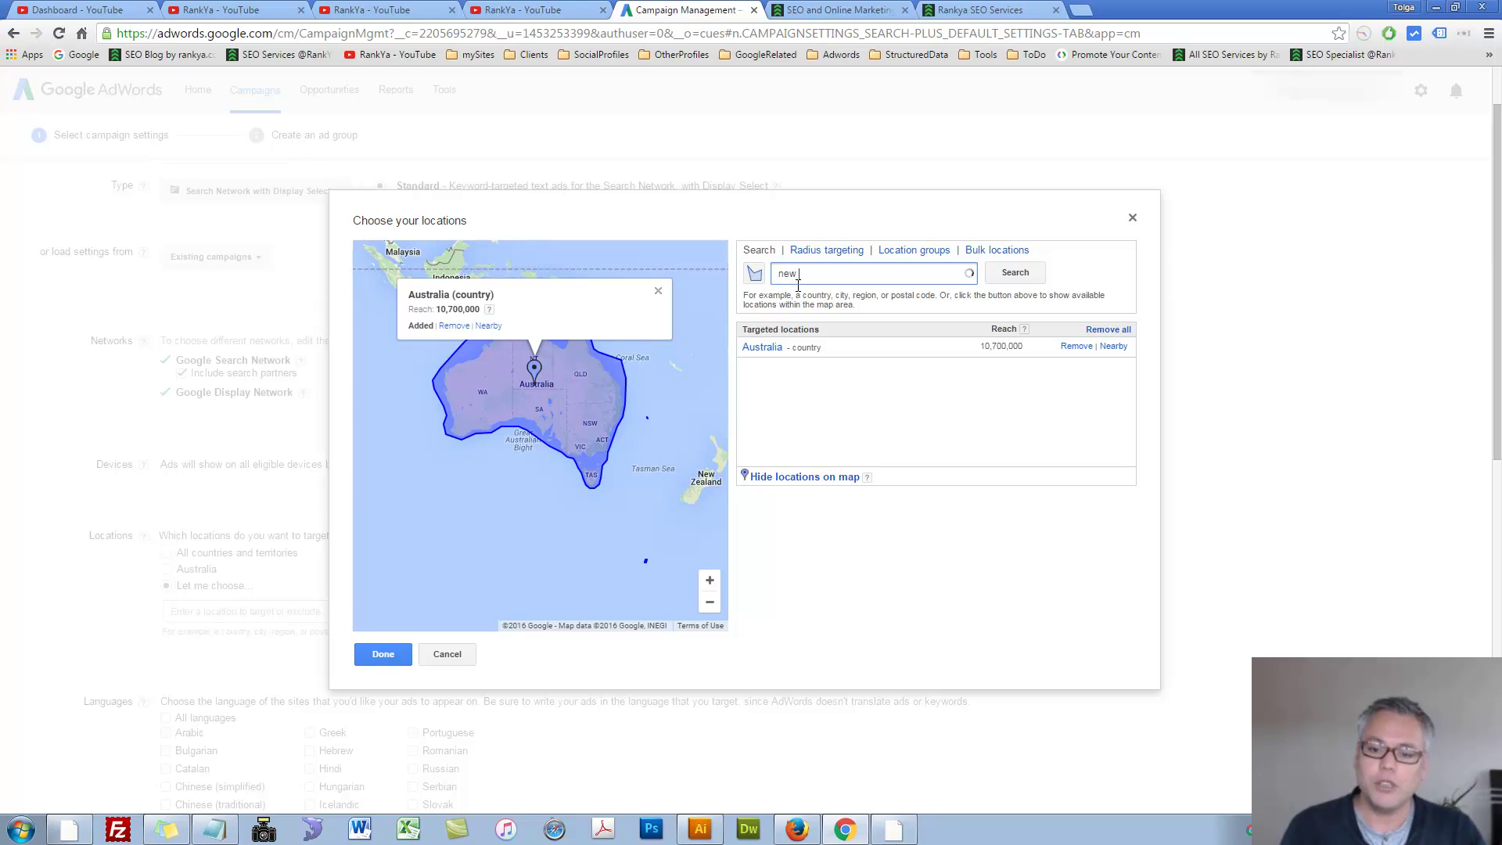
type("zealand")
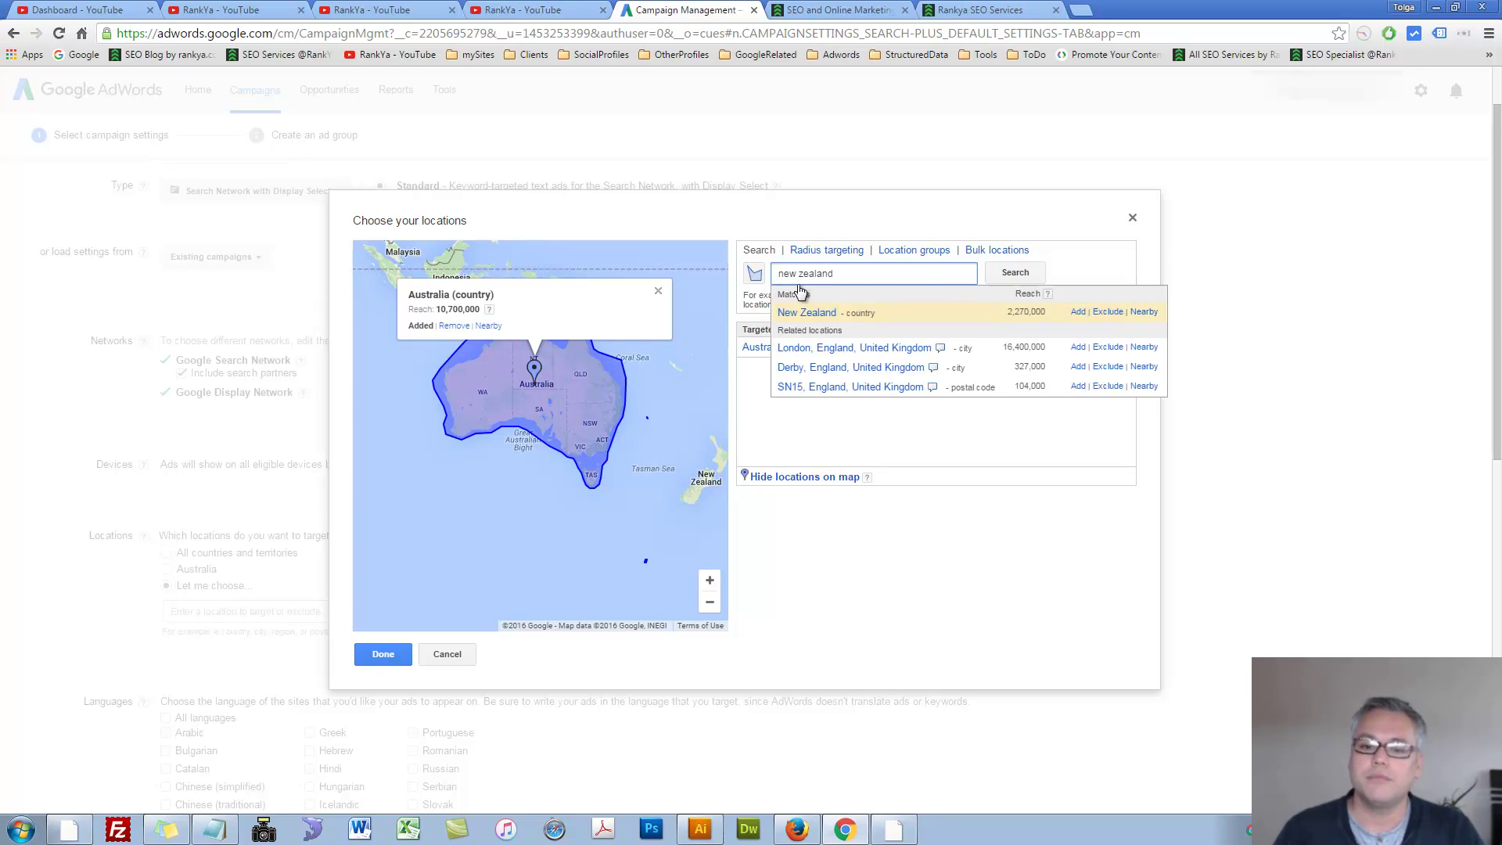
left_click(1109, 311)
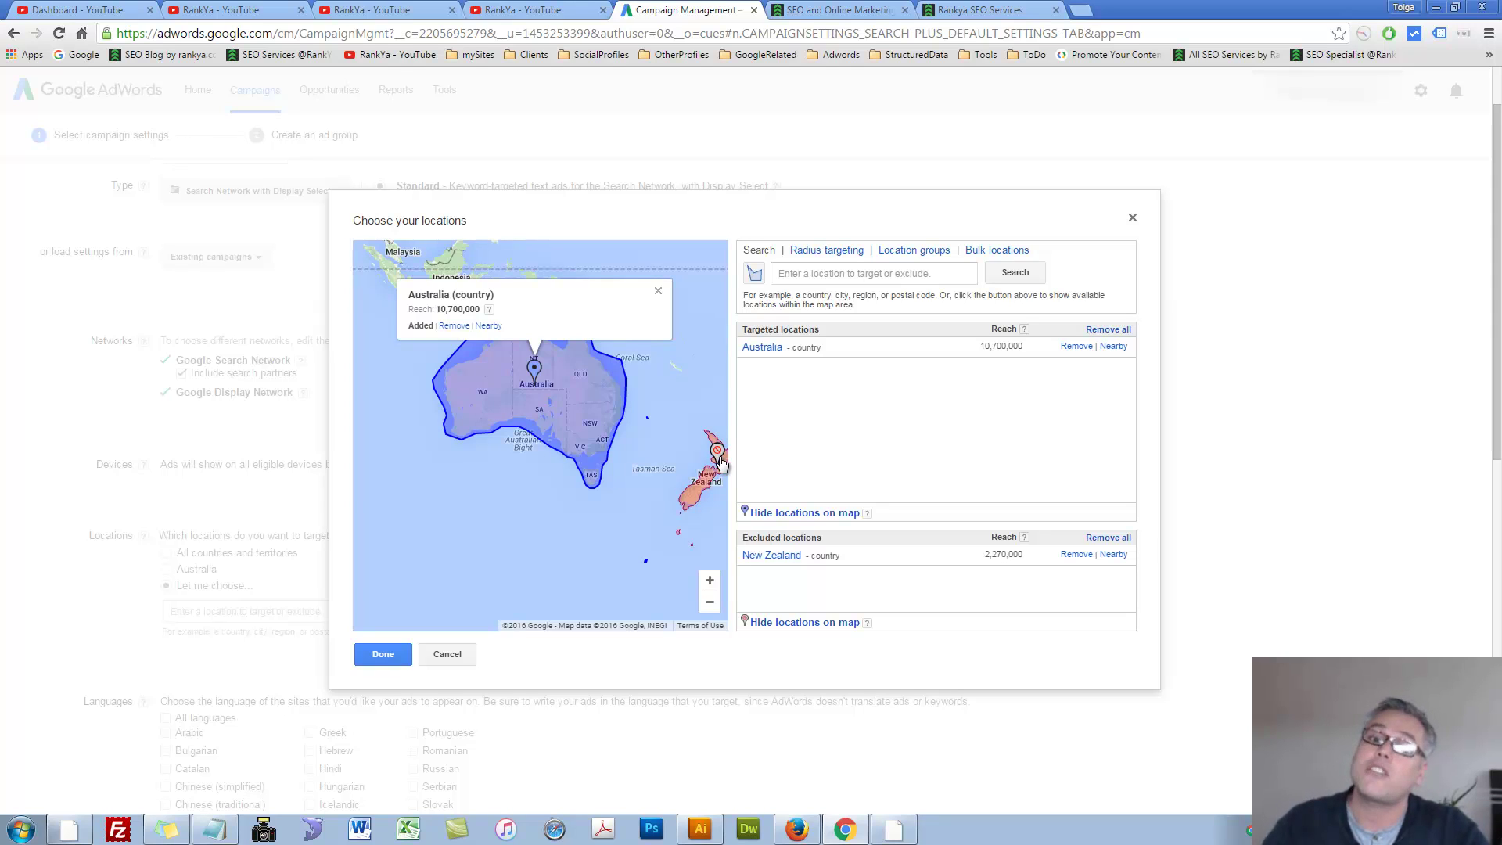
Find a 40-mile radius around 'melbourne australia', then switch to Location groups.
left_click(808, 252)
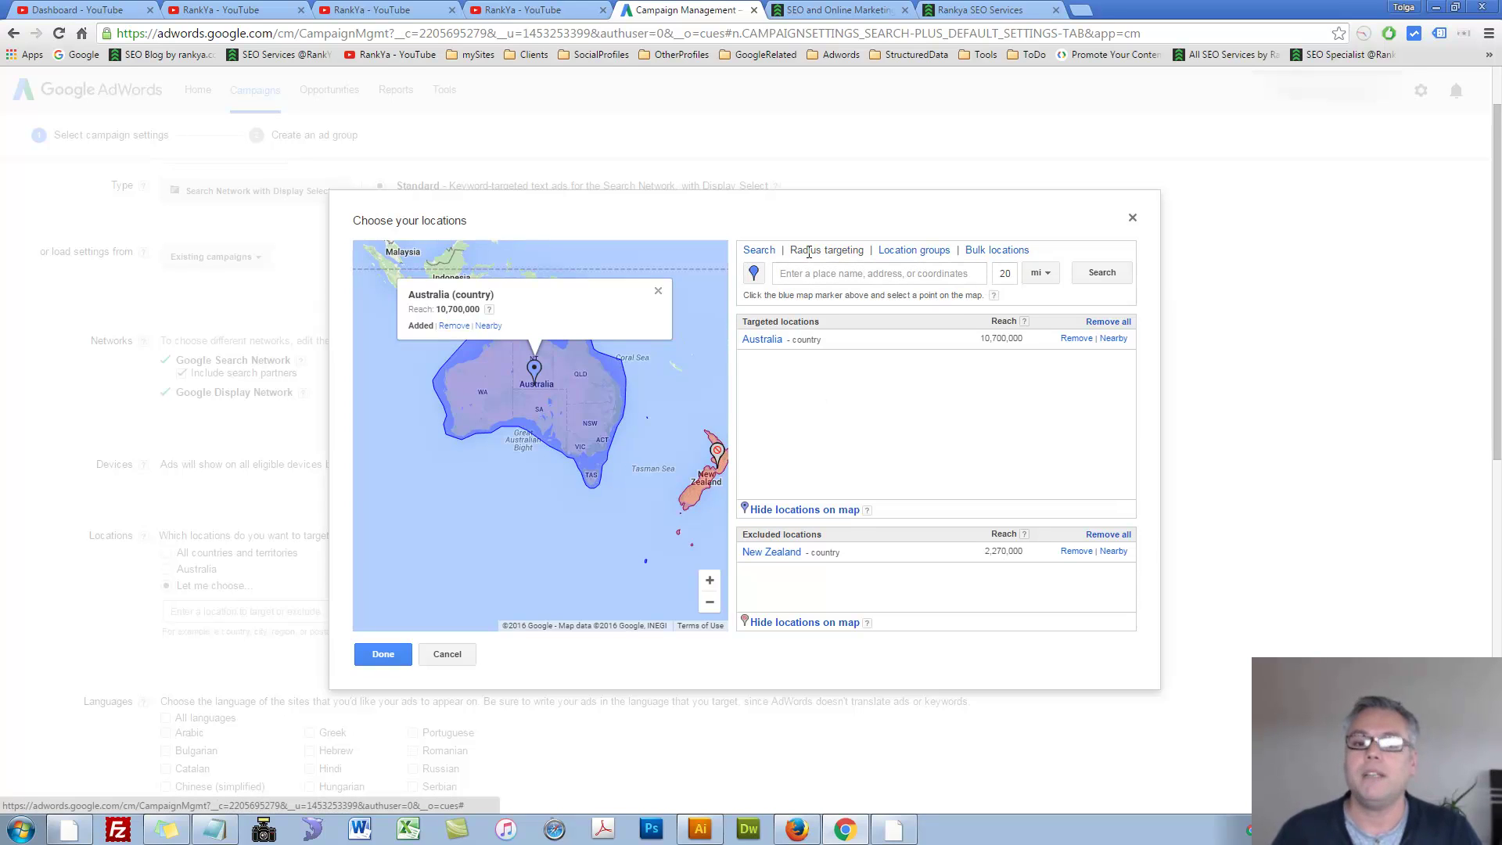
left_click(809, 278)
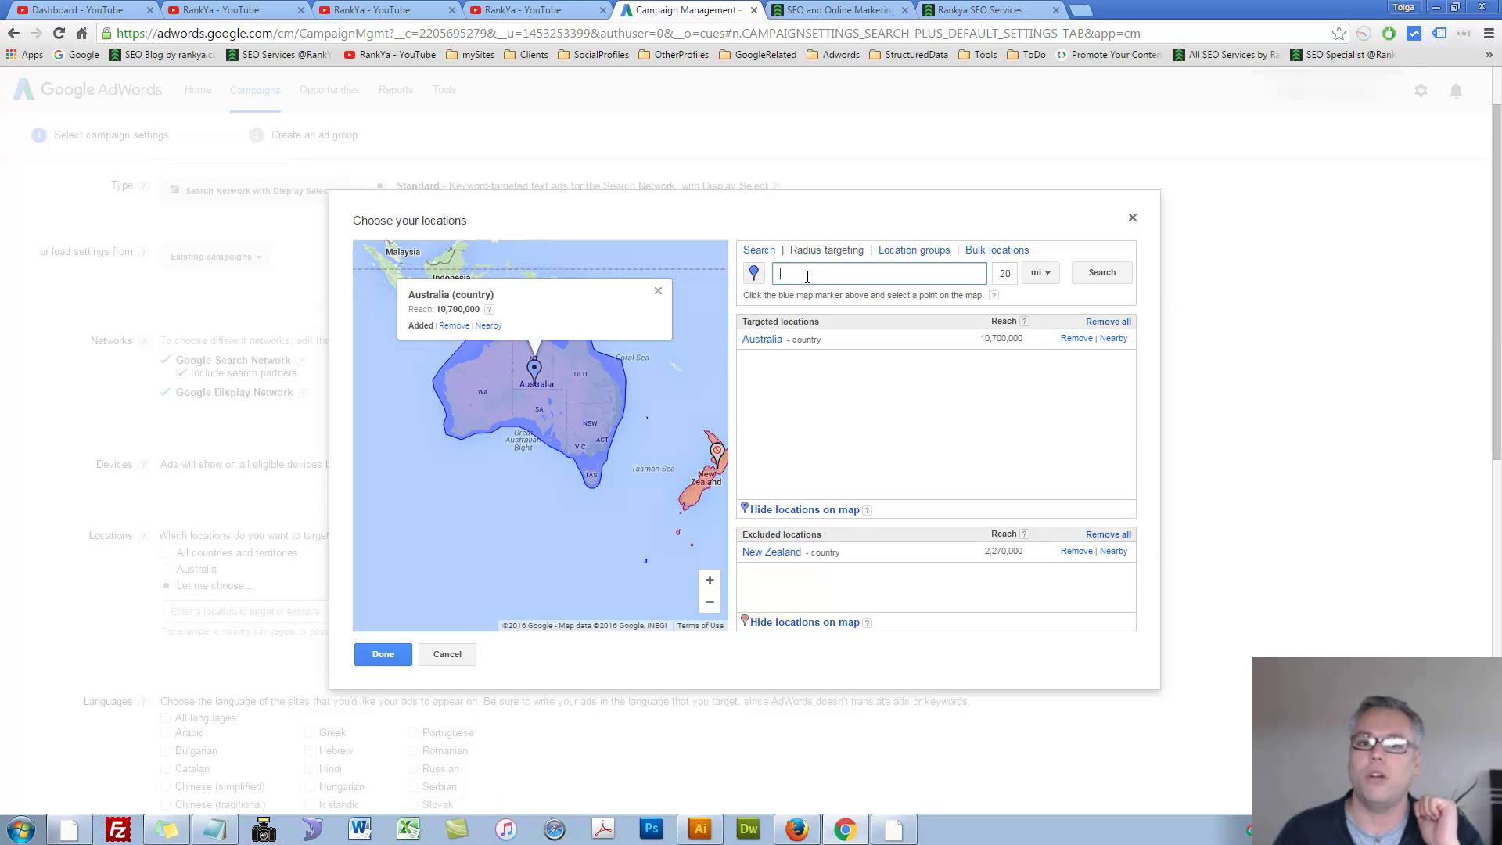
type("melbour")
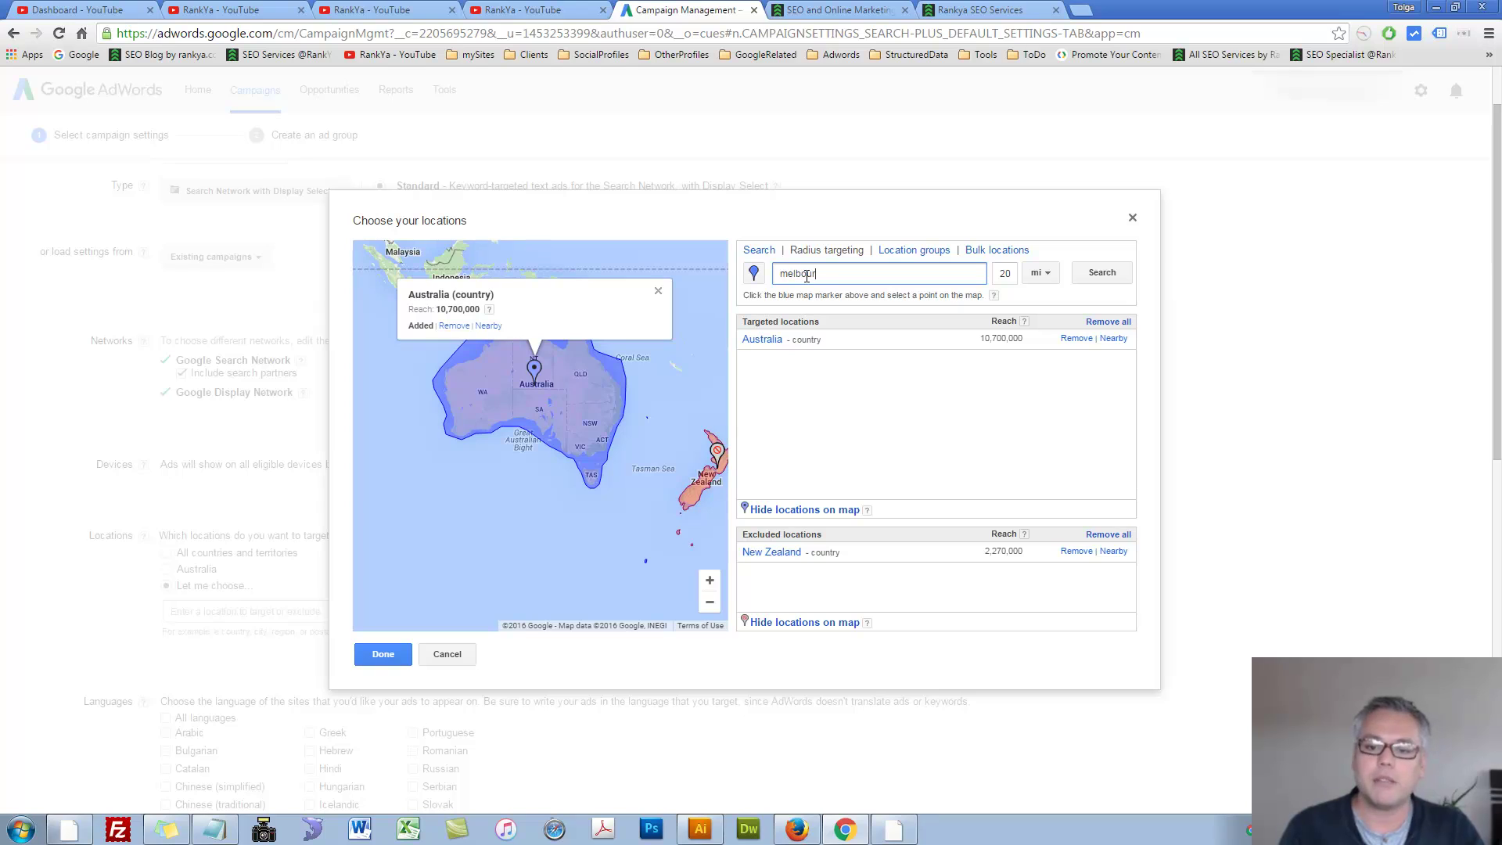
type("ne australia")
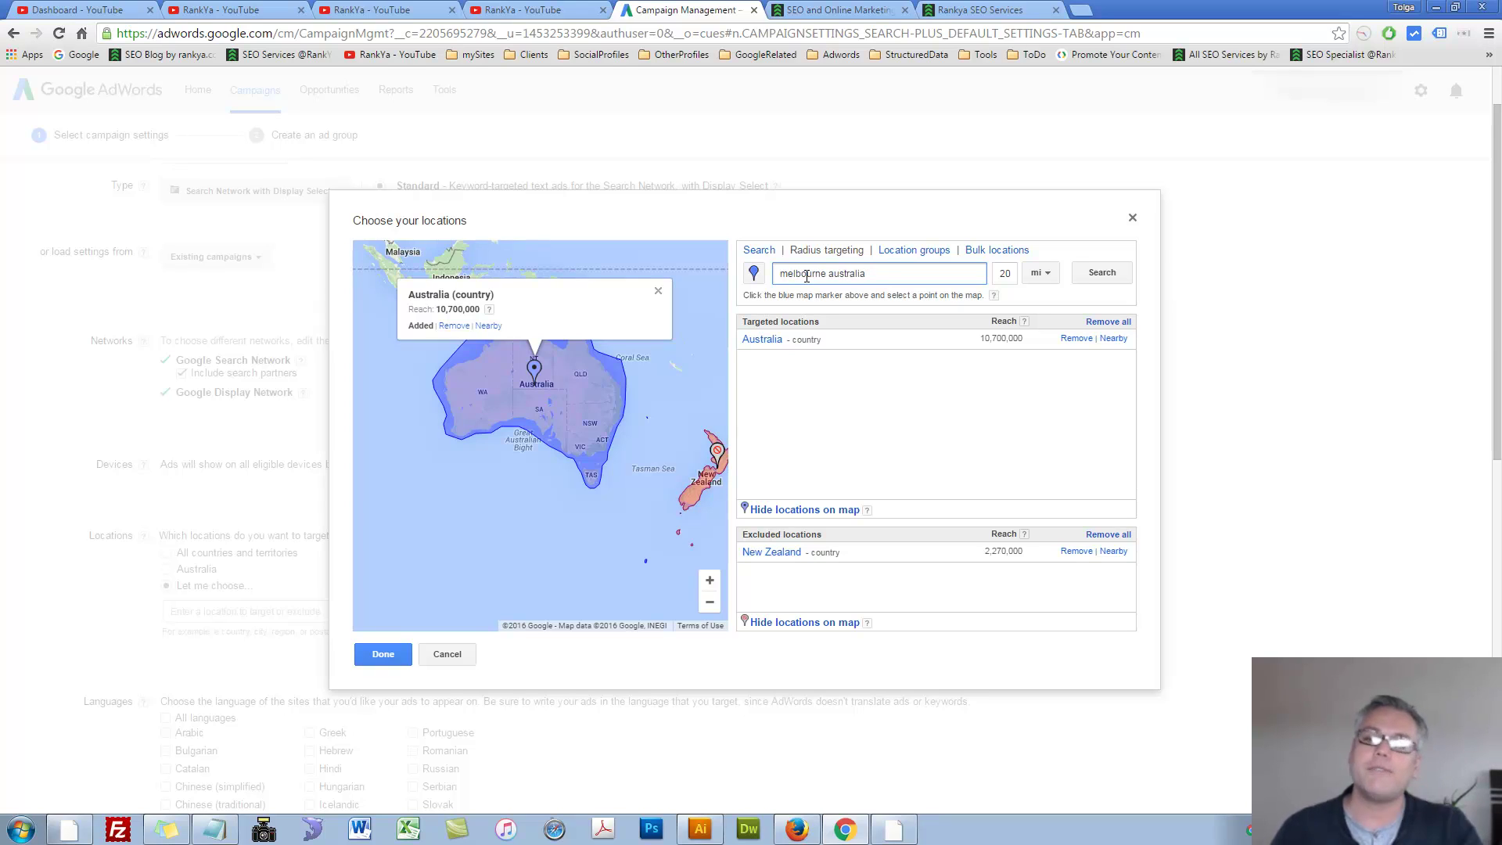
left_click(1045, 275)
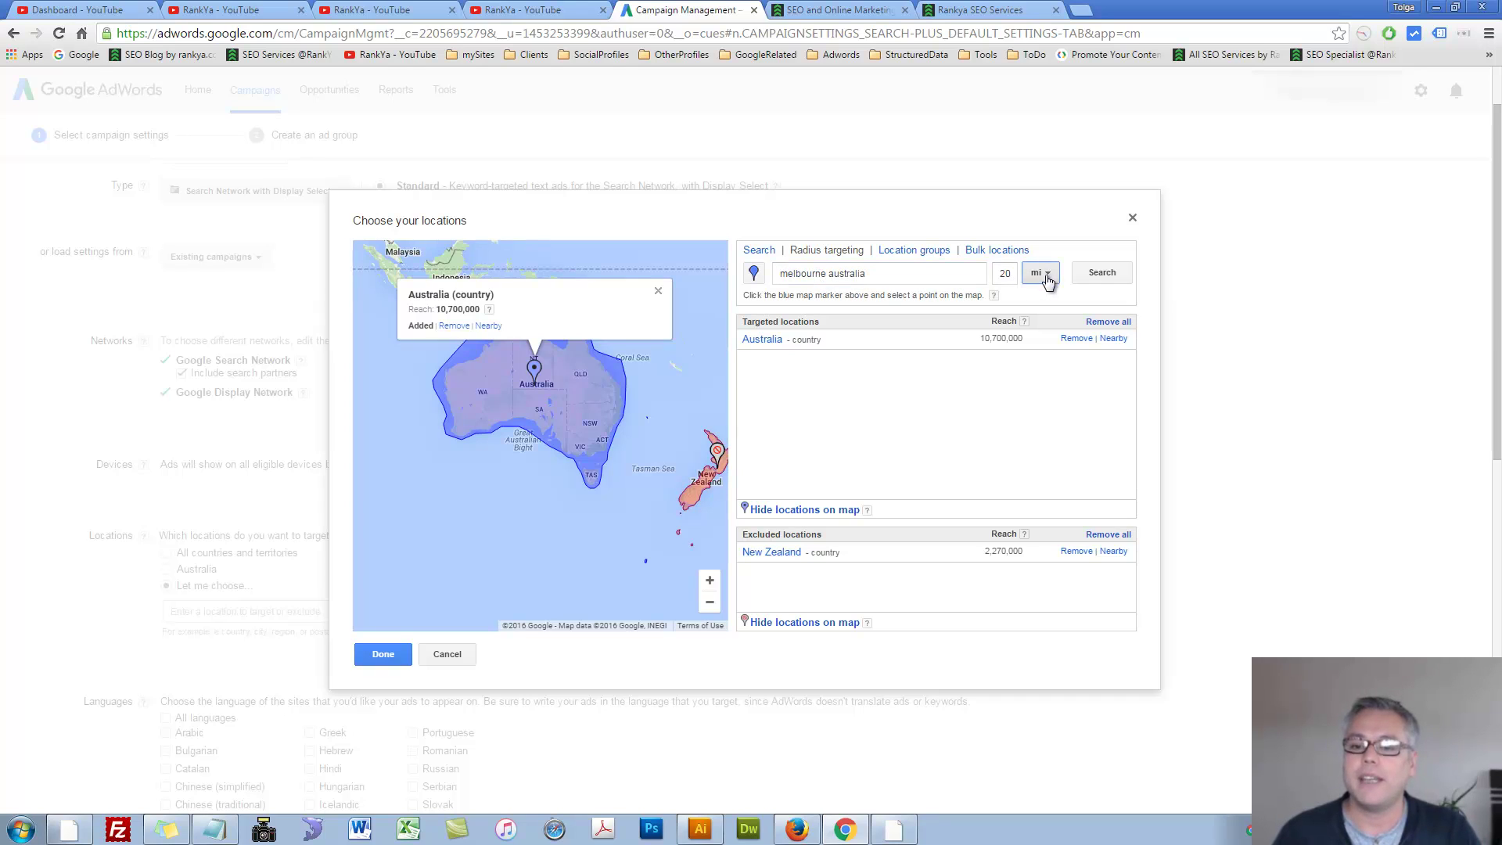
double_click(997, 273)
type("40")
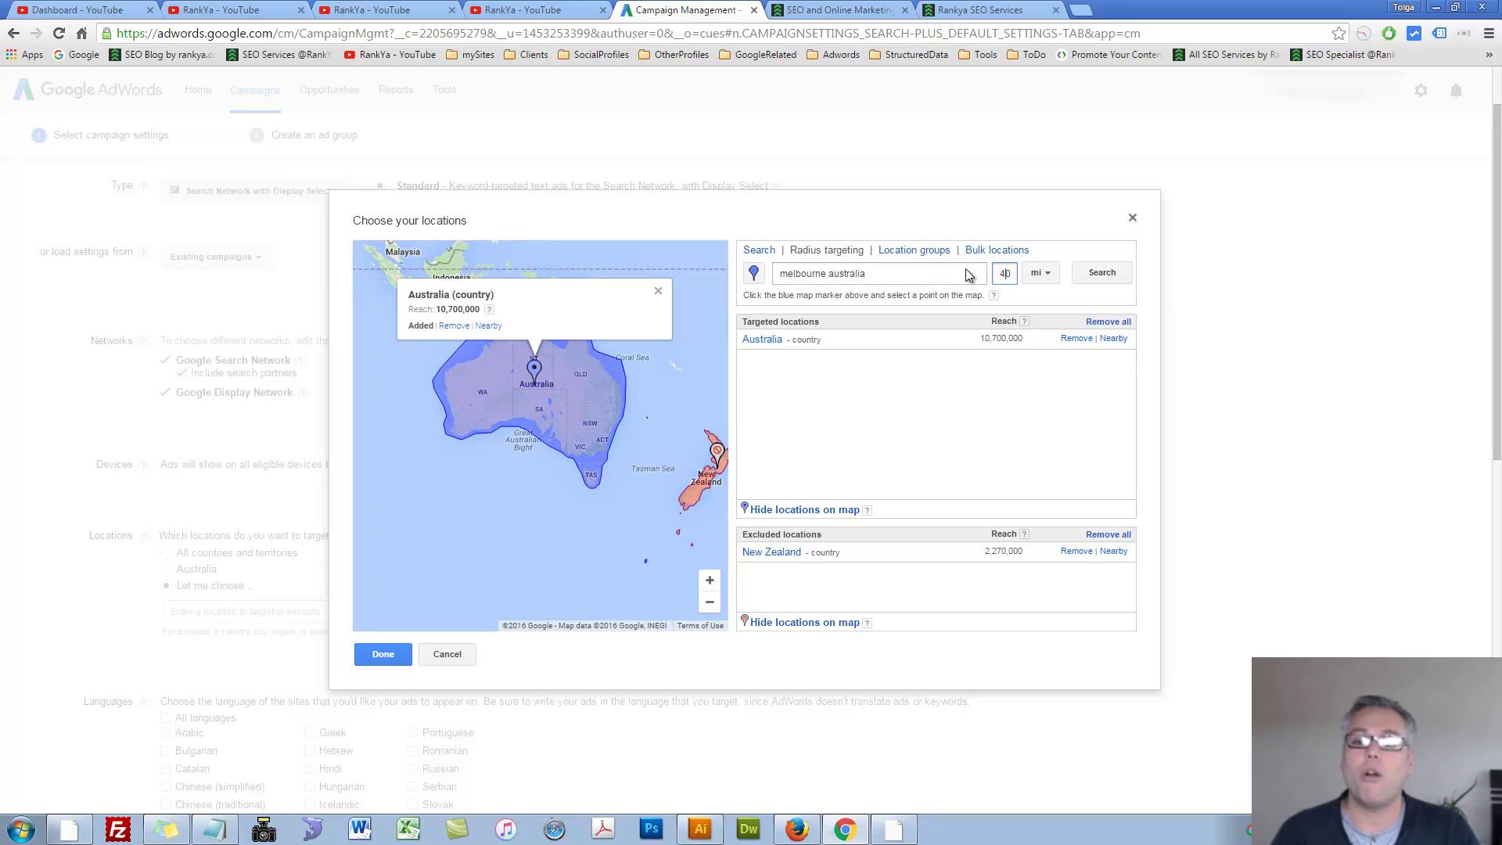
left_click(1099, 274)
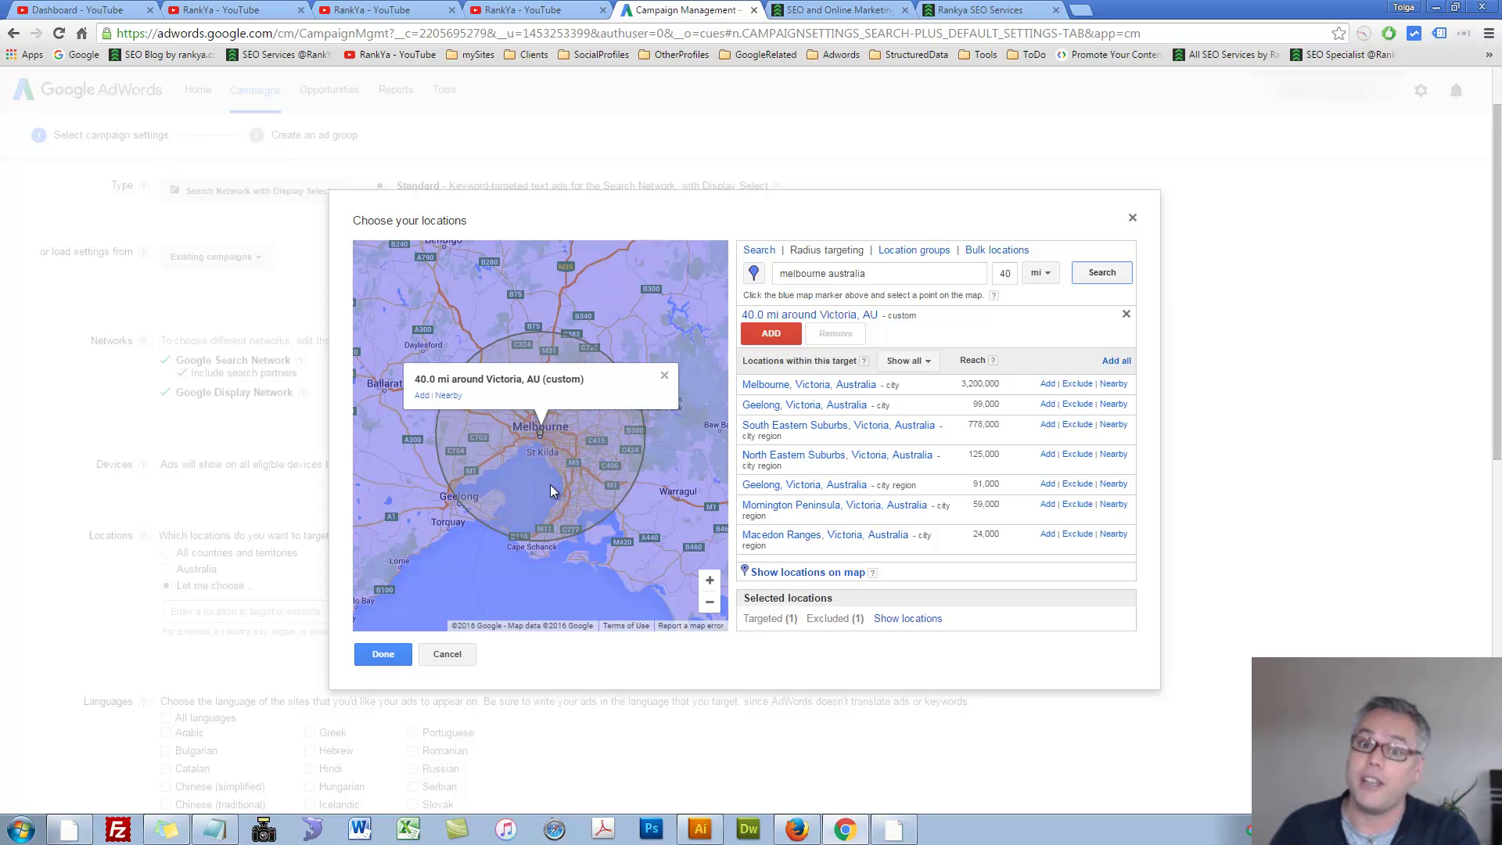
left_click(913, 250)
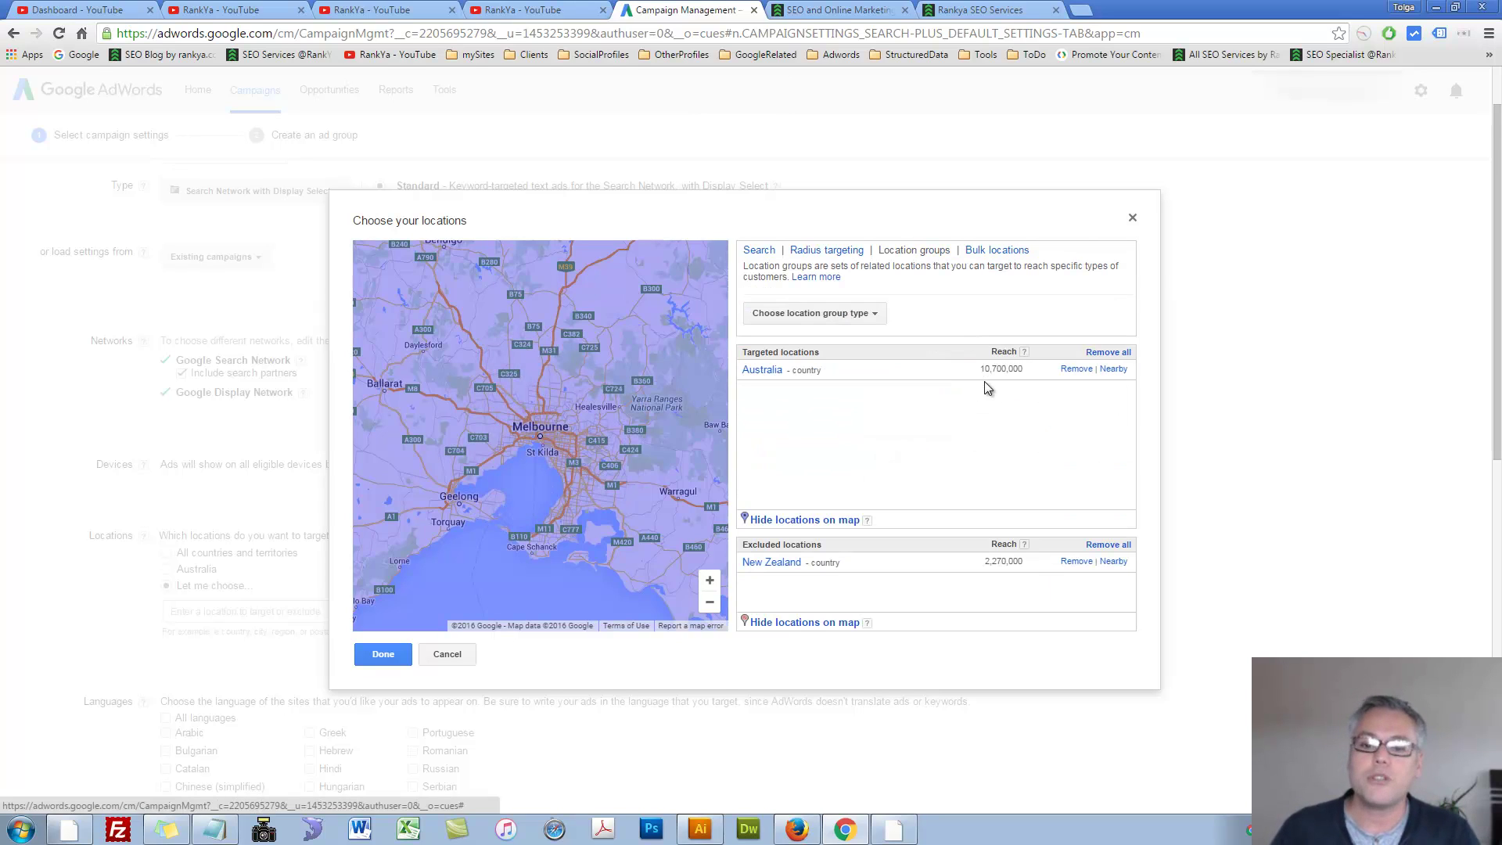
Add Places of interest group: Airports within Melbourne, Victoria, Australia to targeted locations.
left_click(880, 316)
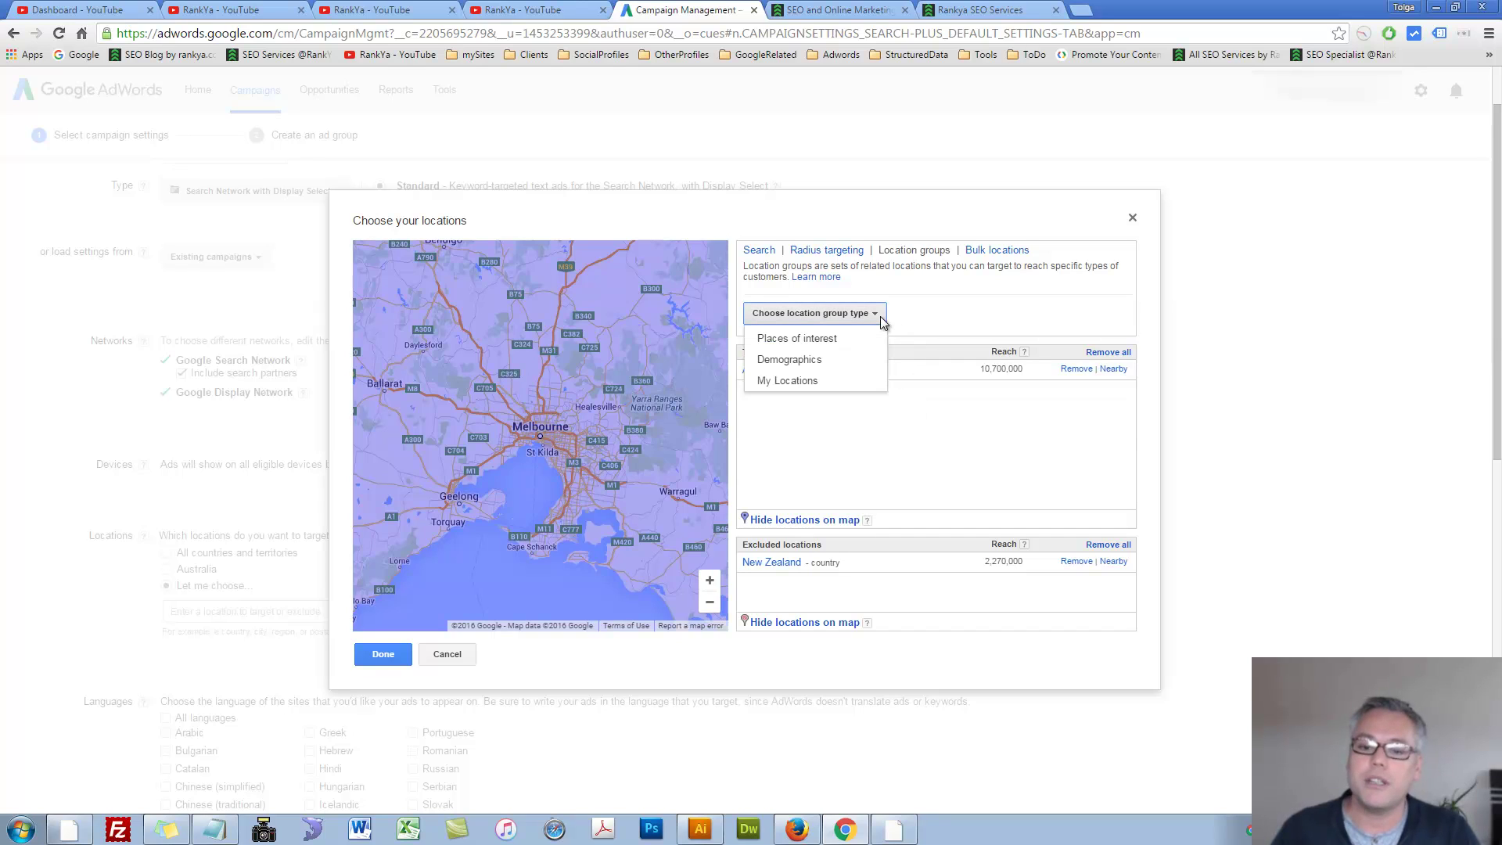
left_click(803, 338)
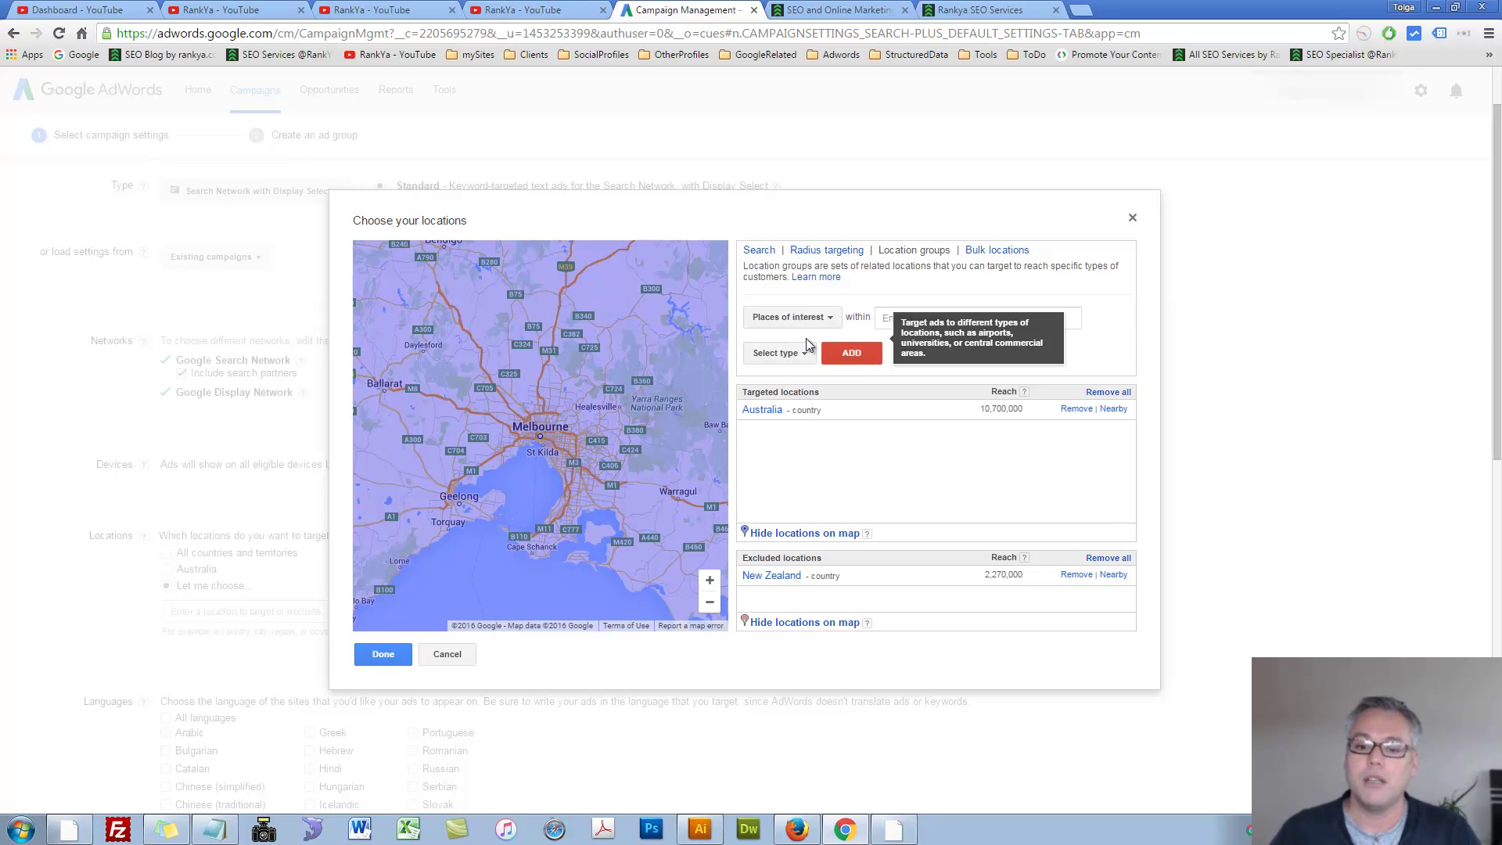
left_click(905, 323)
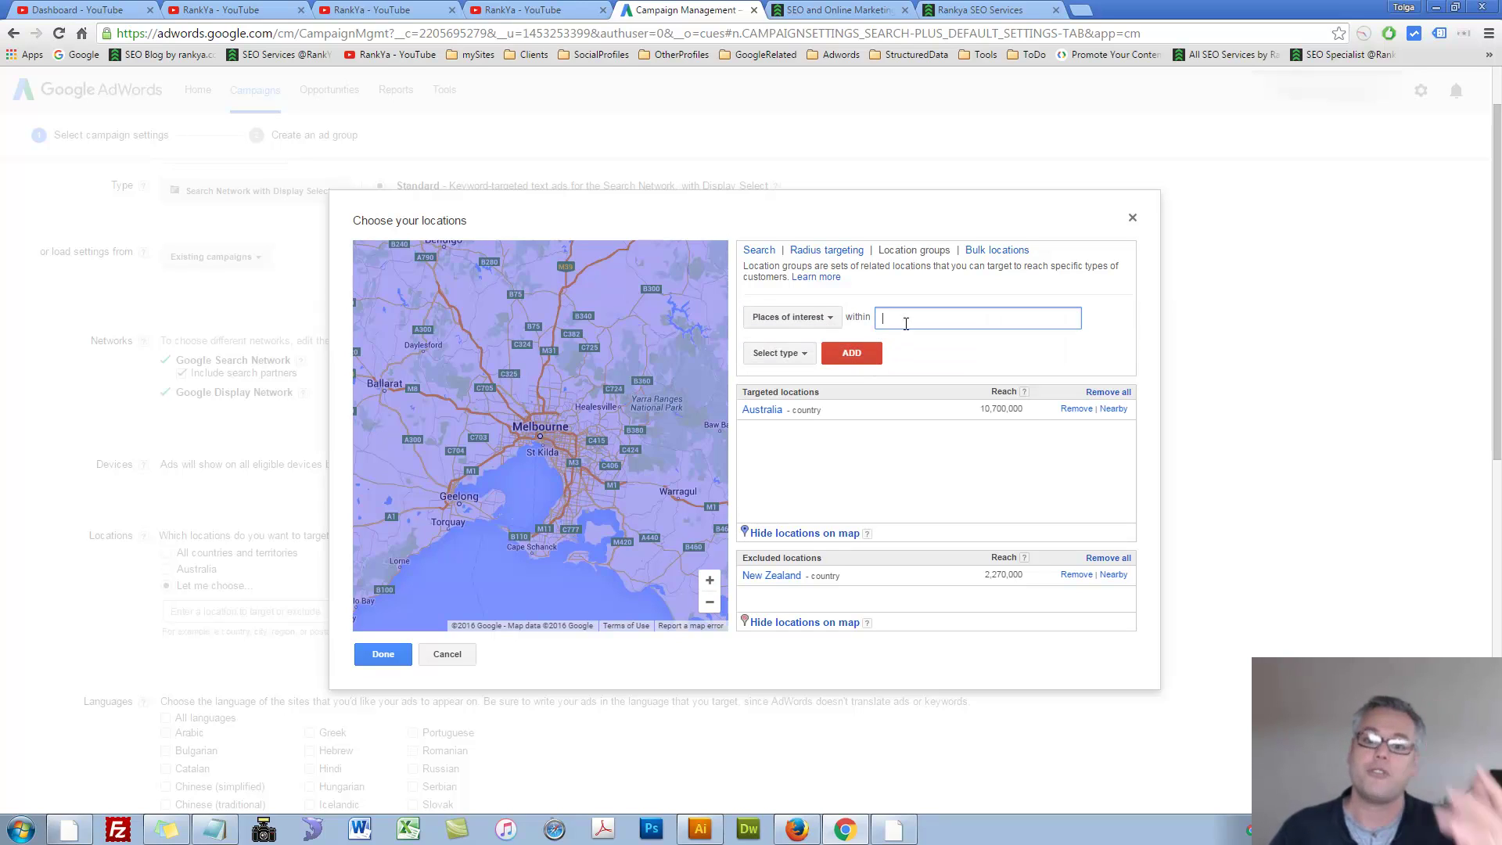
type("M")
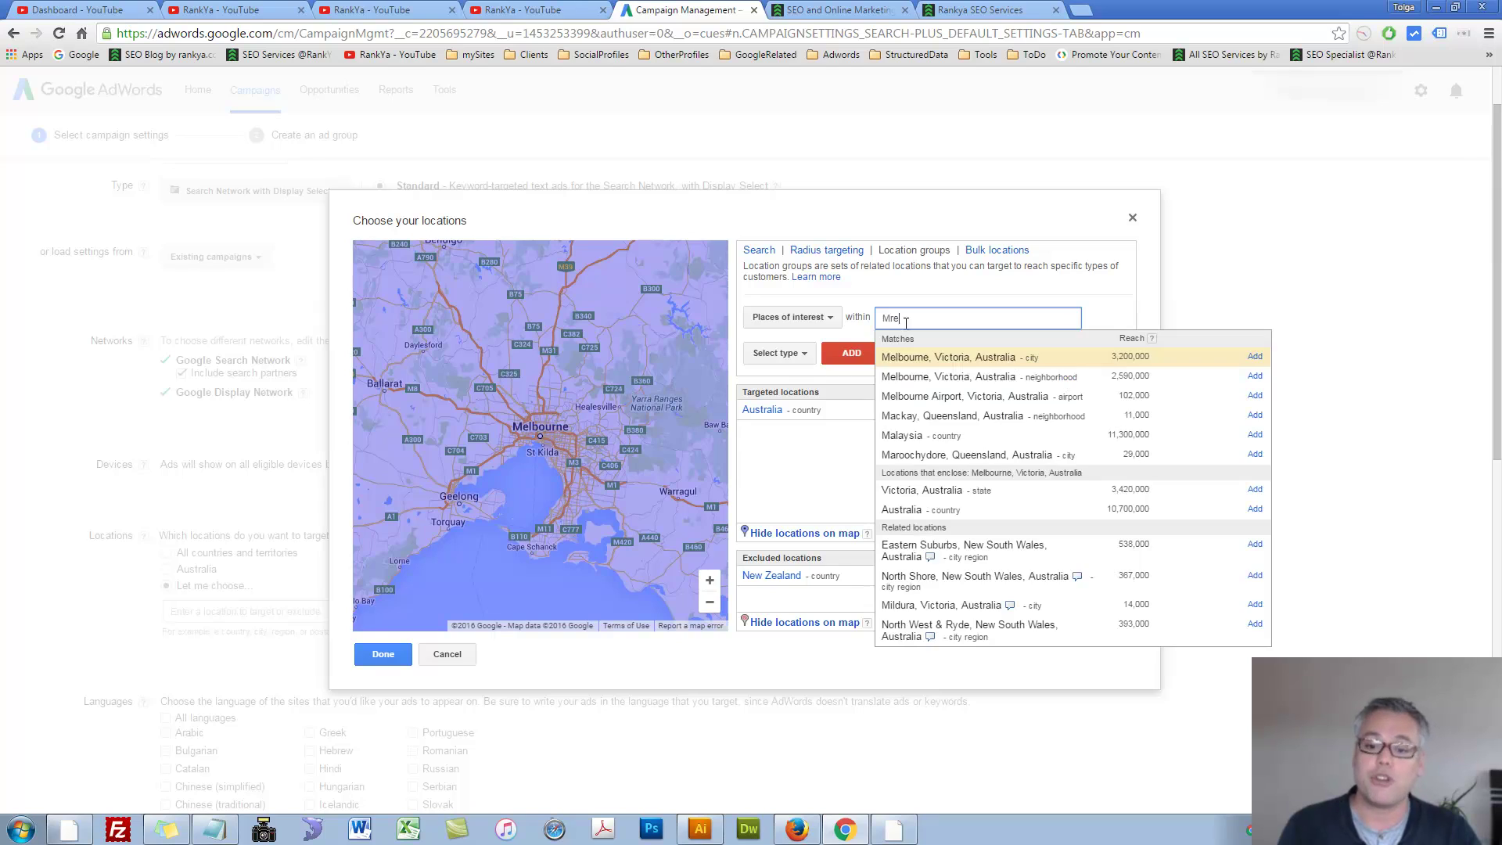
type("elbourne")
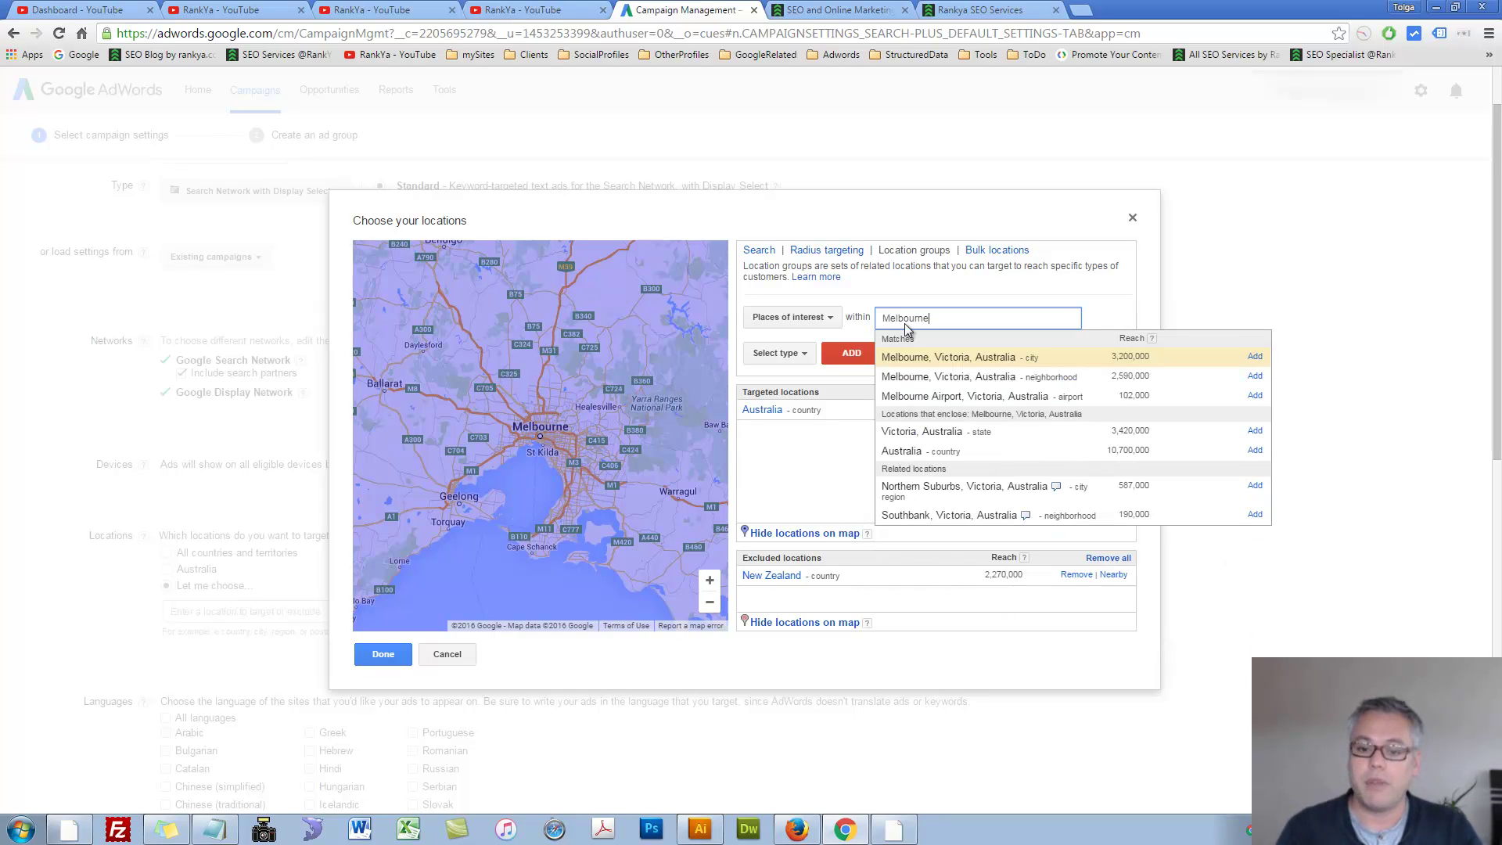
left_click(1255, 357)
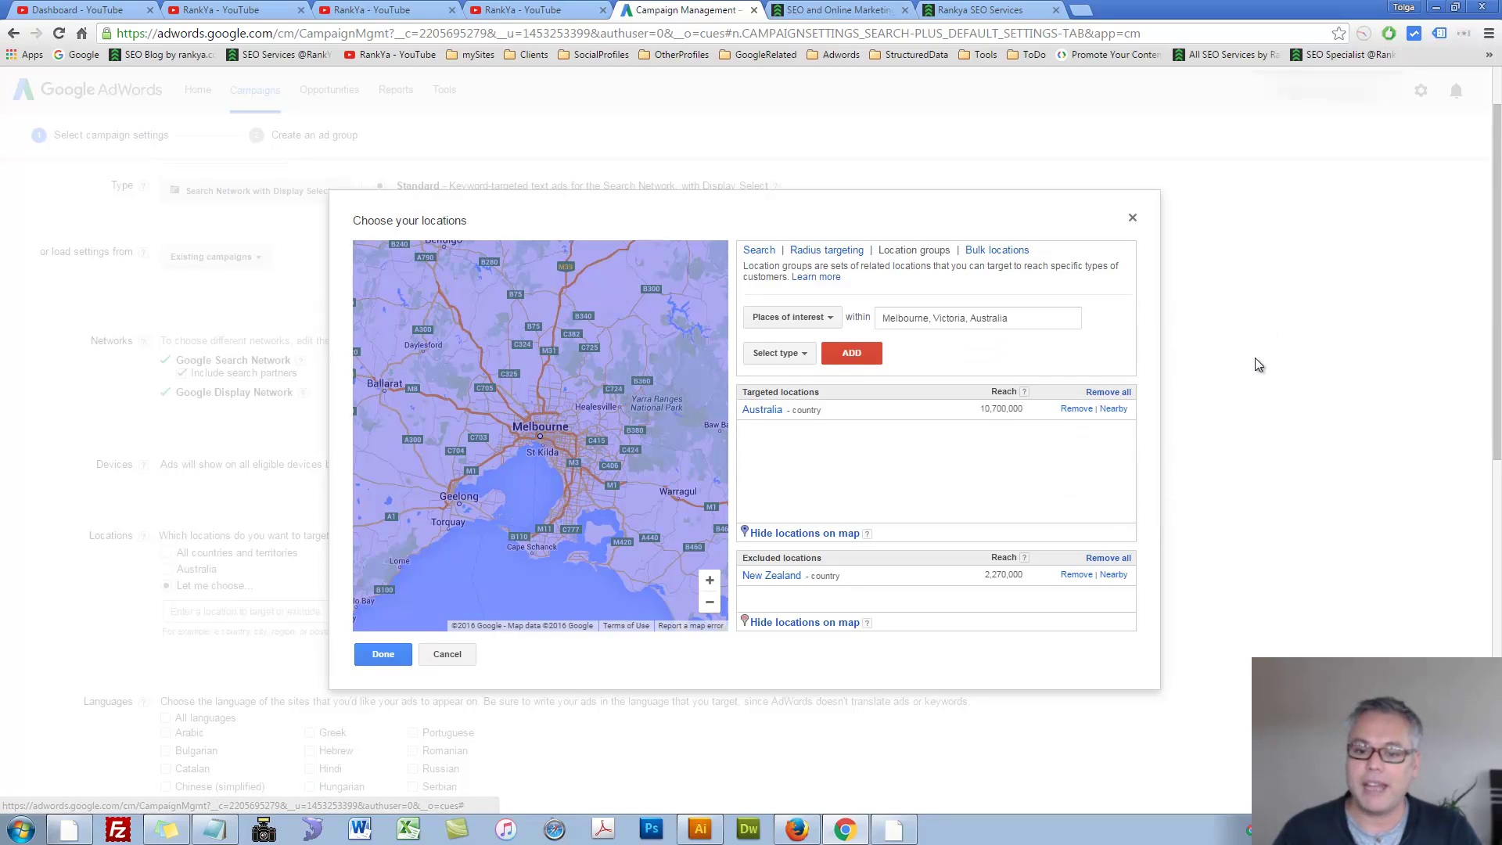
left_click_drag(1012, 323, 869, 319)
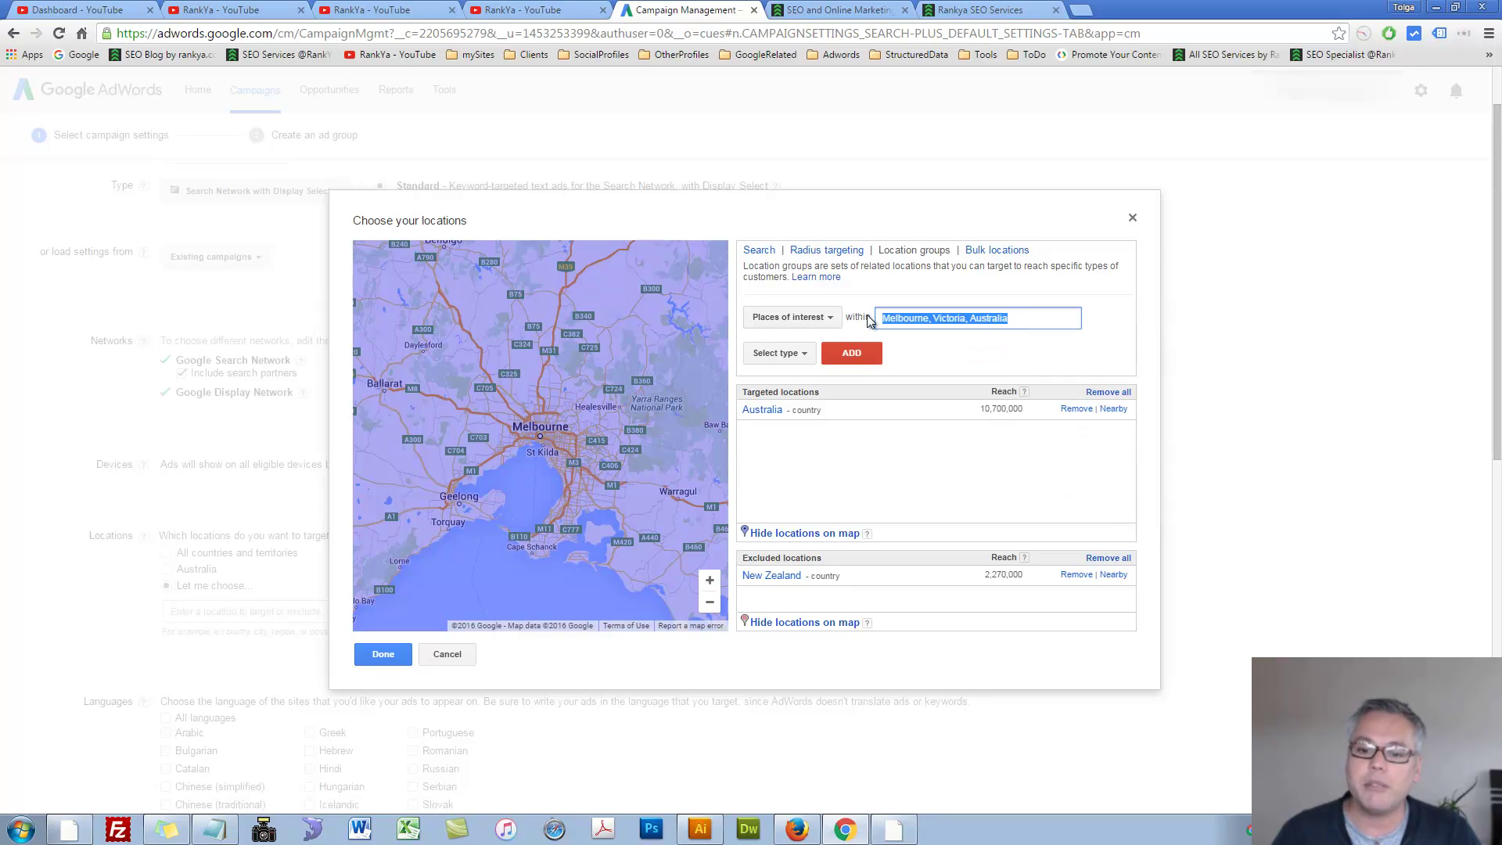
left_click(803, 354)
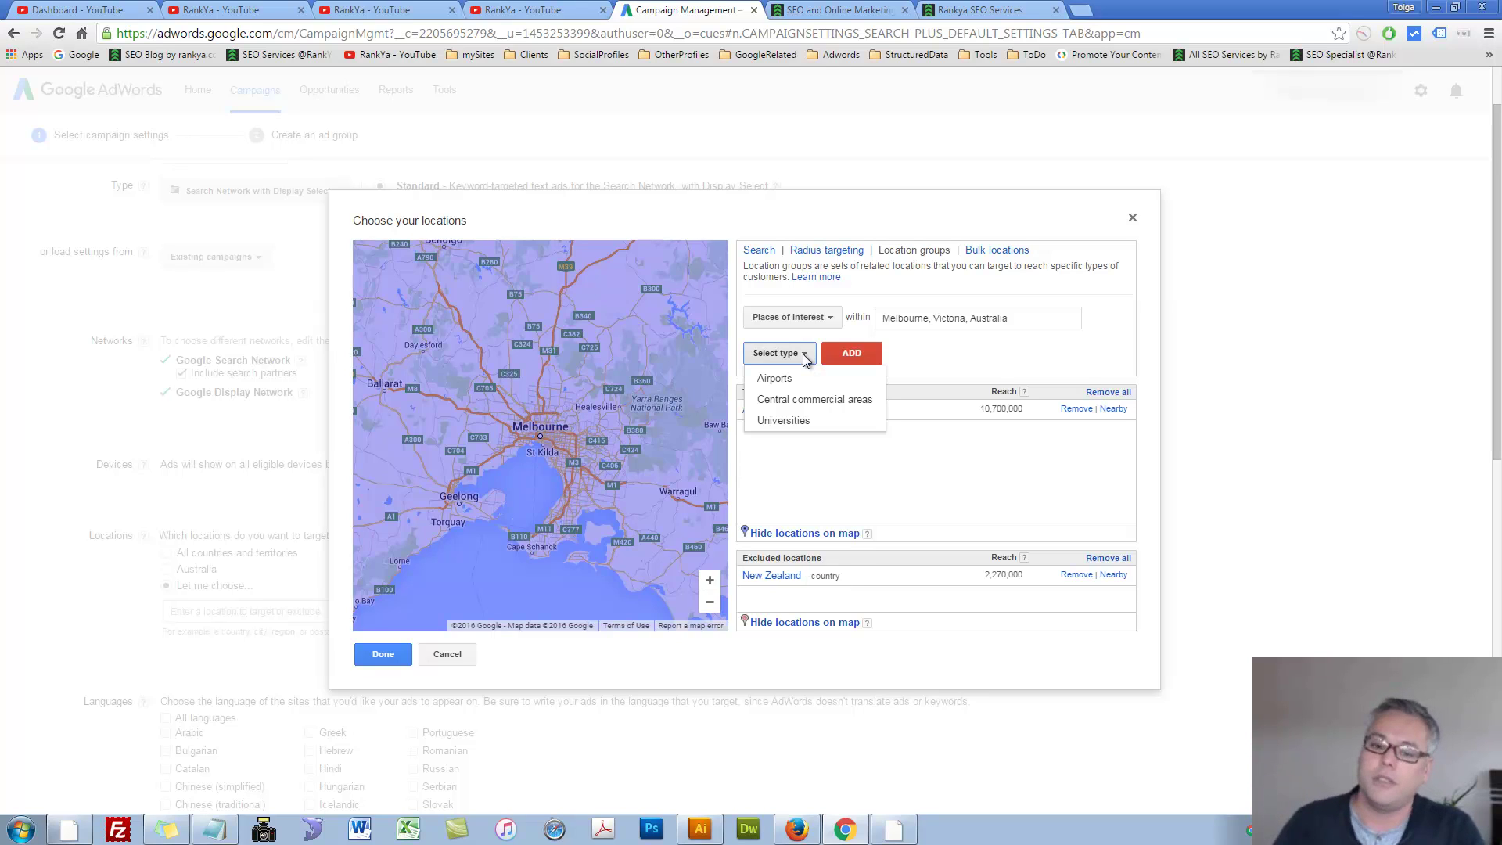
left_click(773, 378)
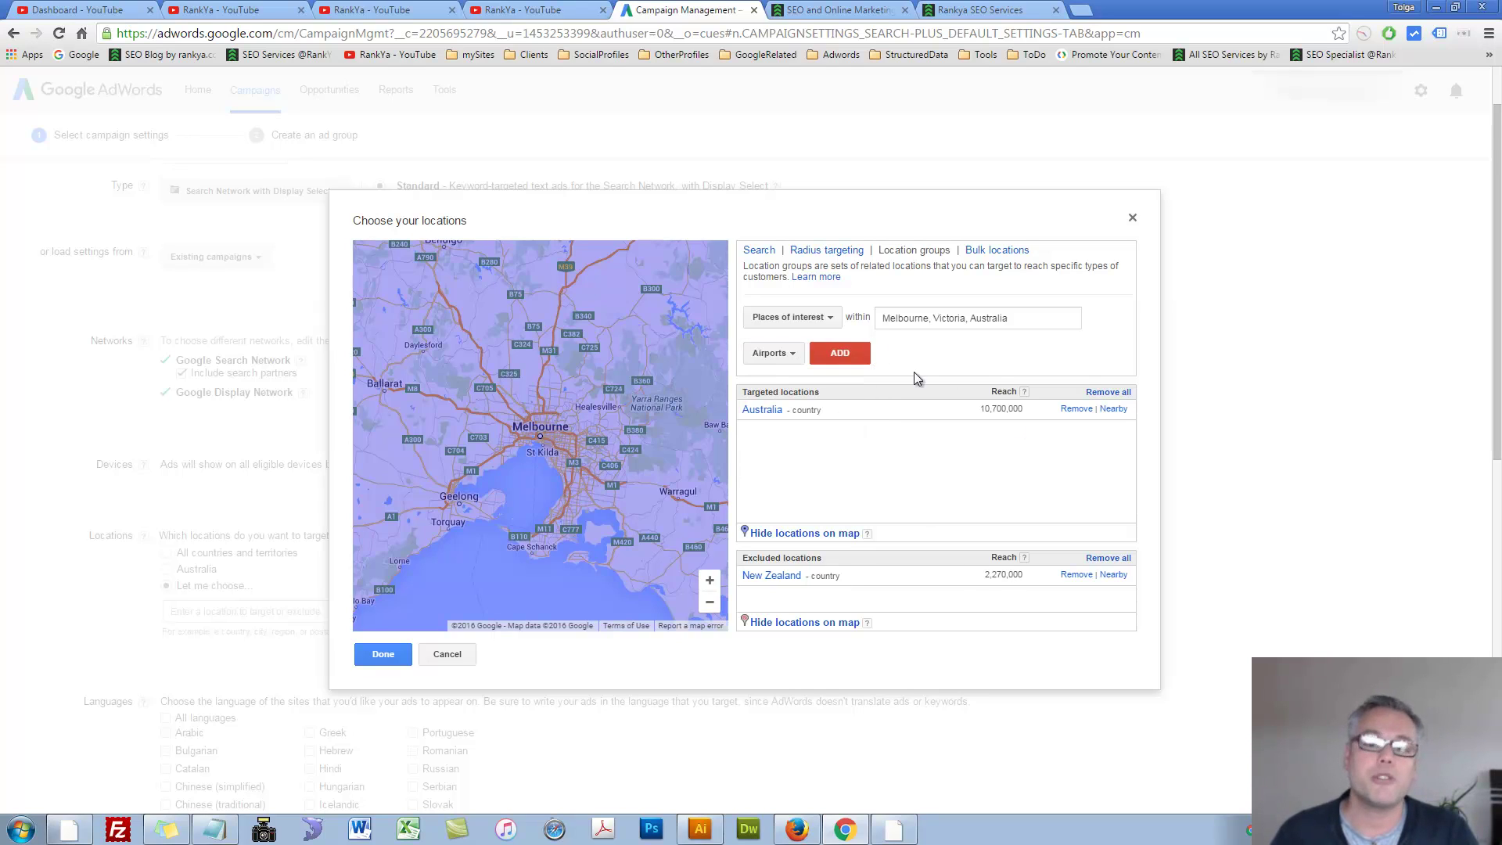
left_click(840, 353)
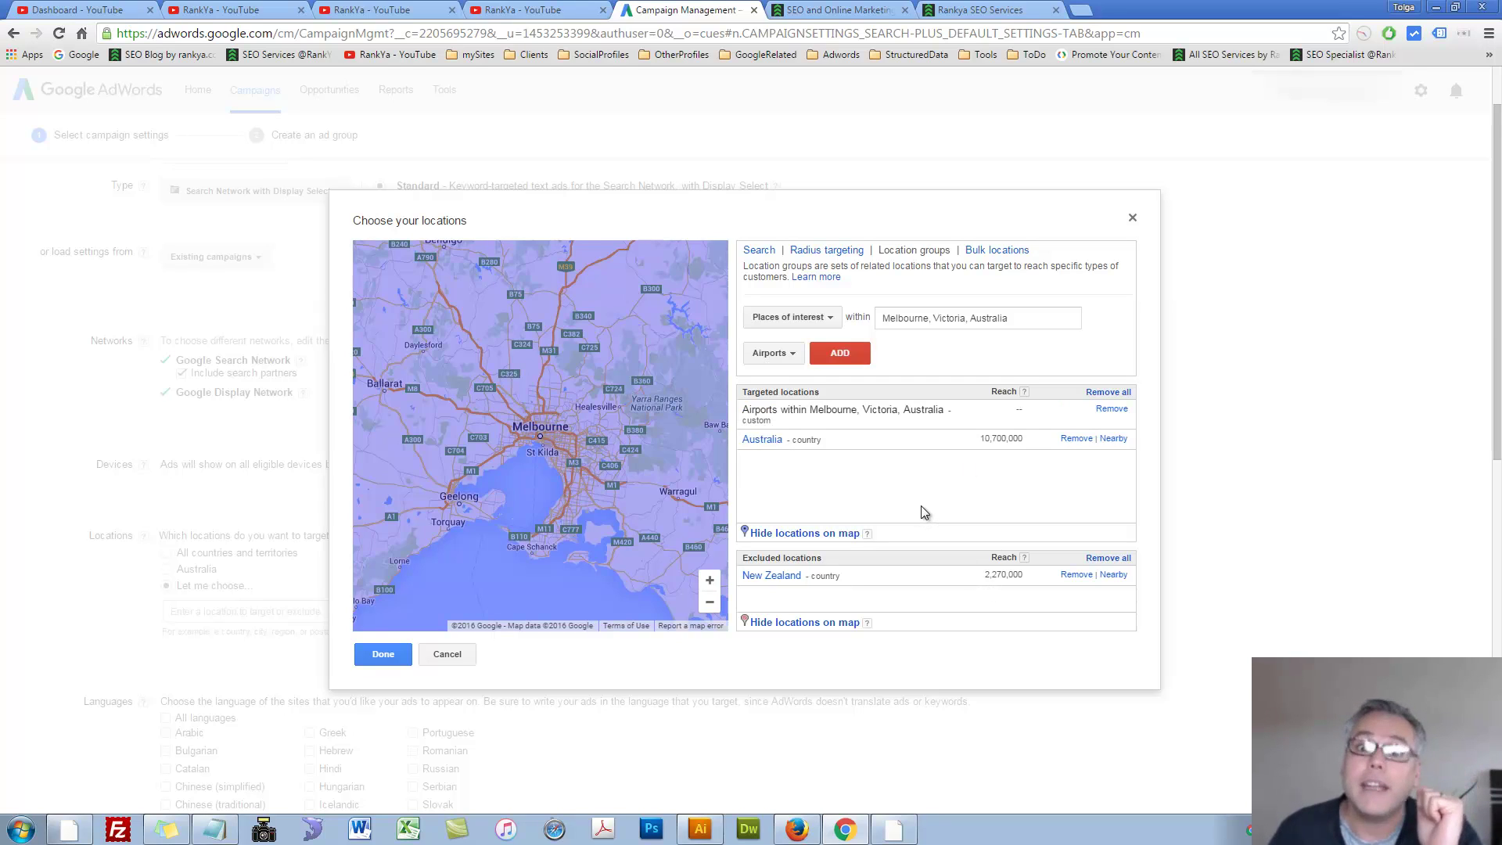
Switch the place type to Universities and reselect the within-location text.
left_click(795, 356)
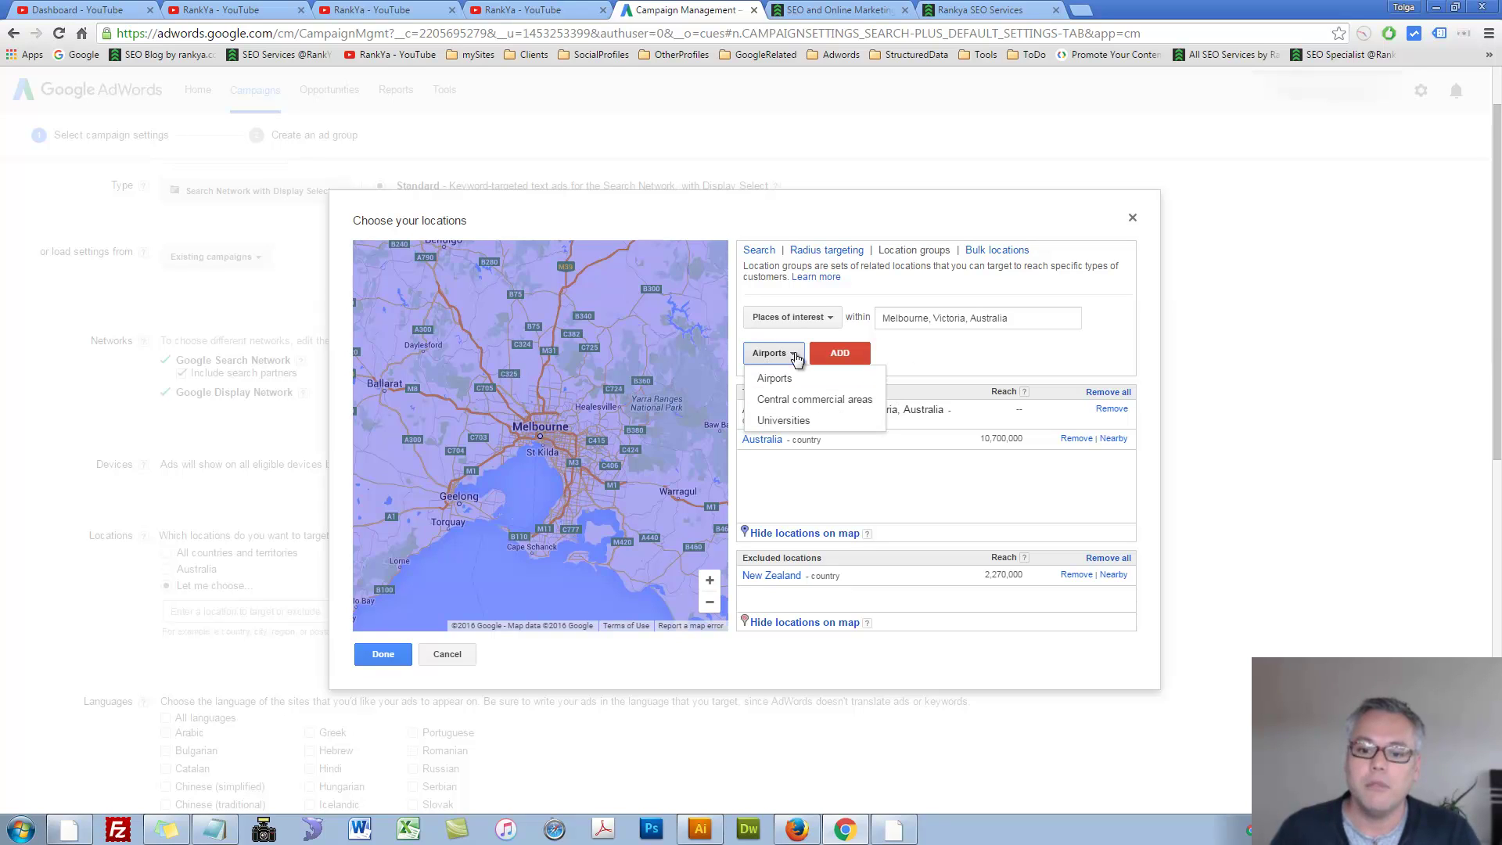
left_click(791, 421)
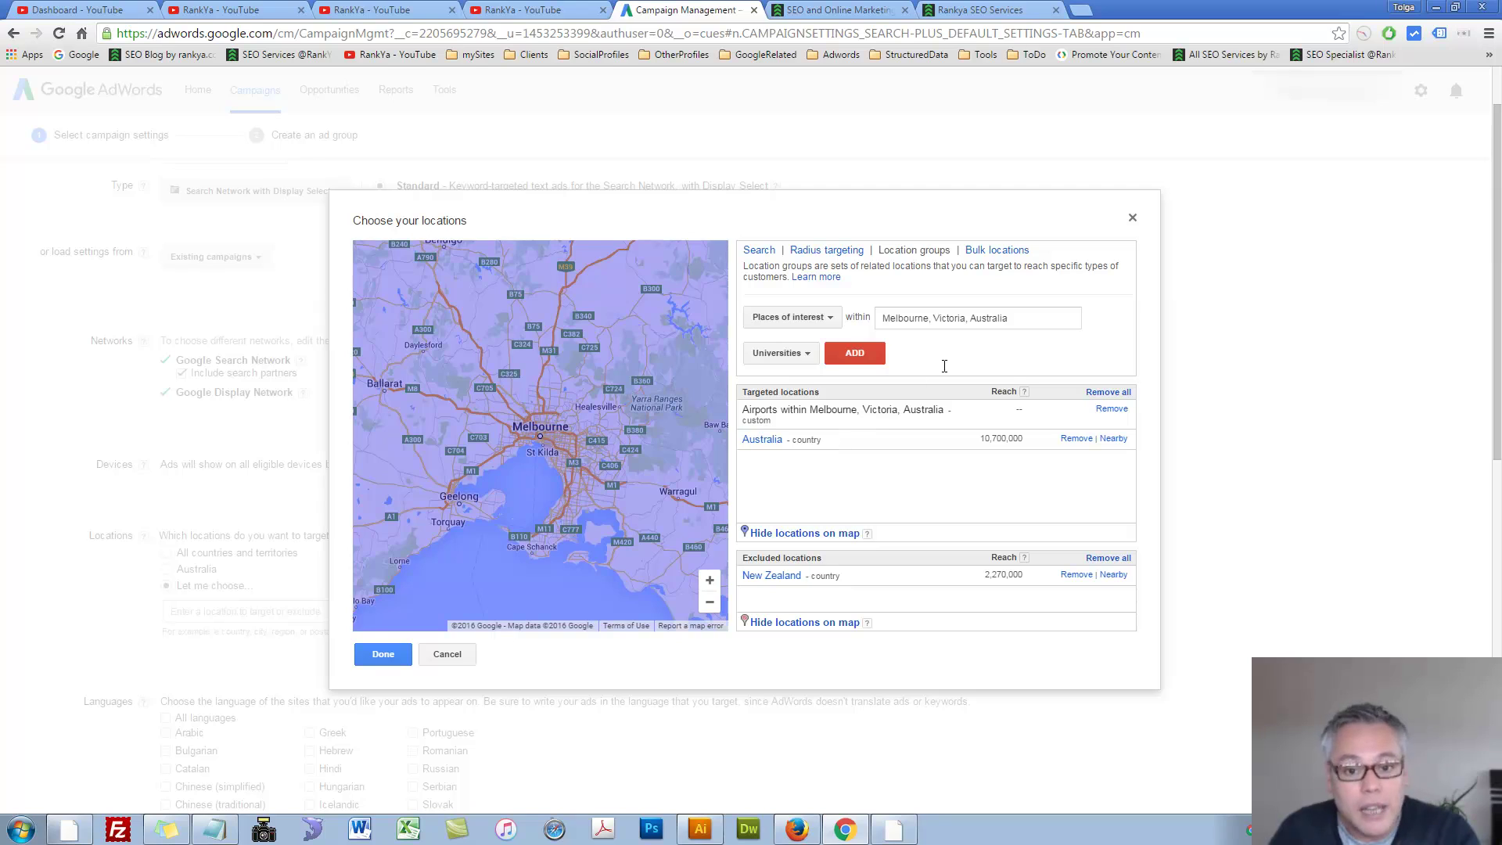
left_click_drag(1017, 317, 884, 317)
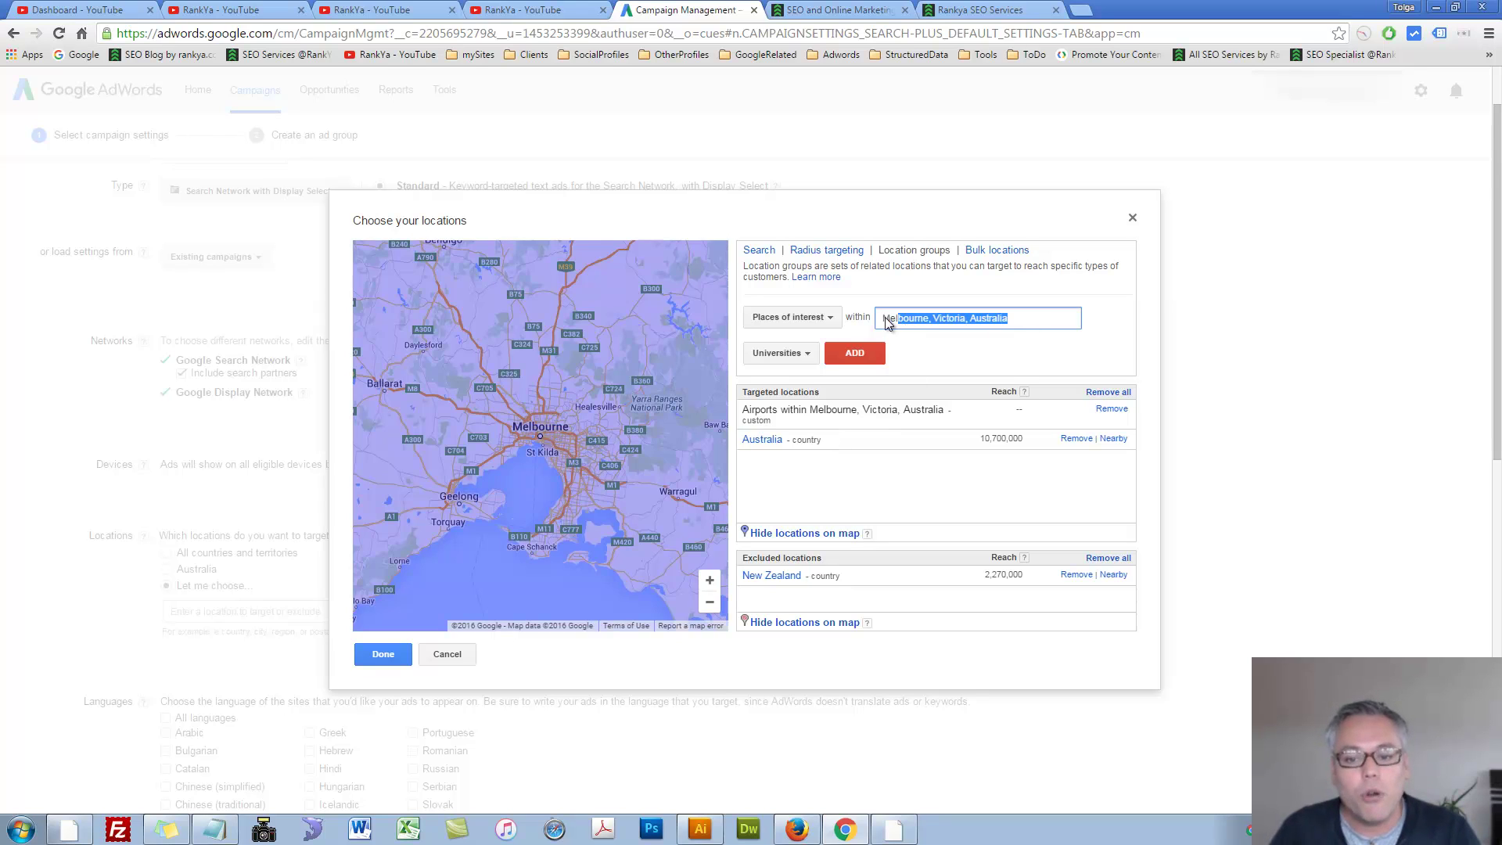
left_click(805, 353)
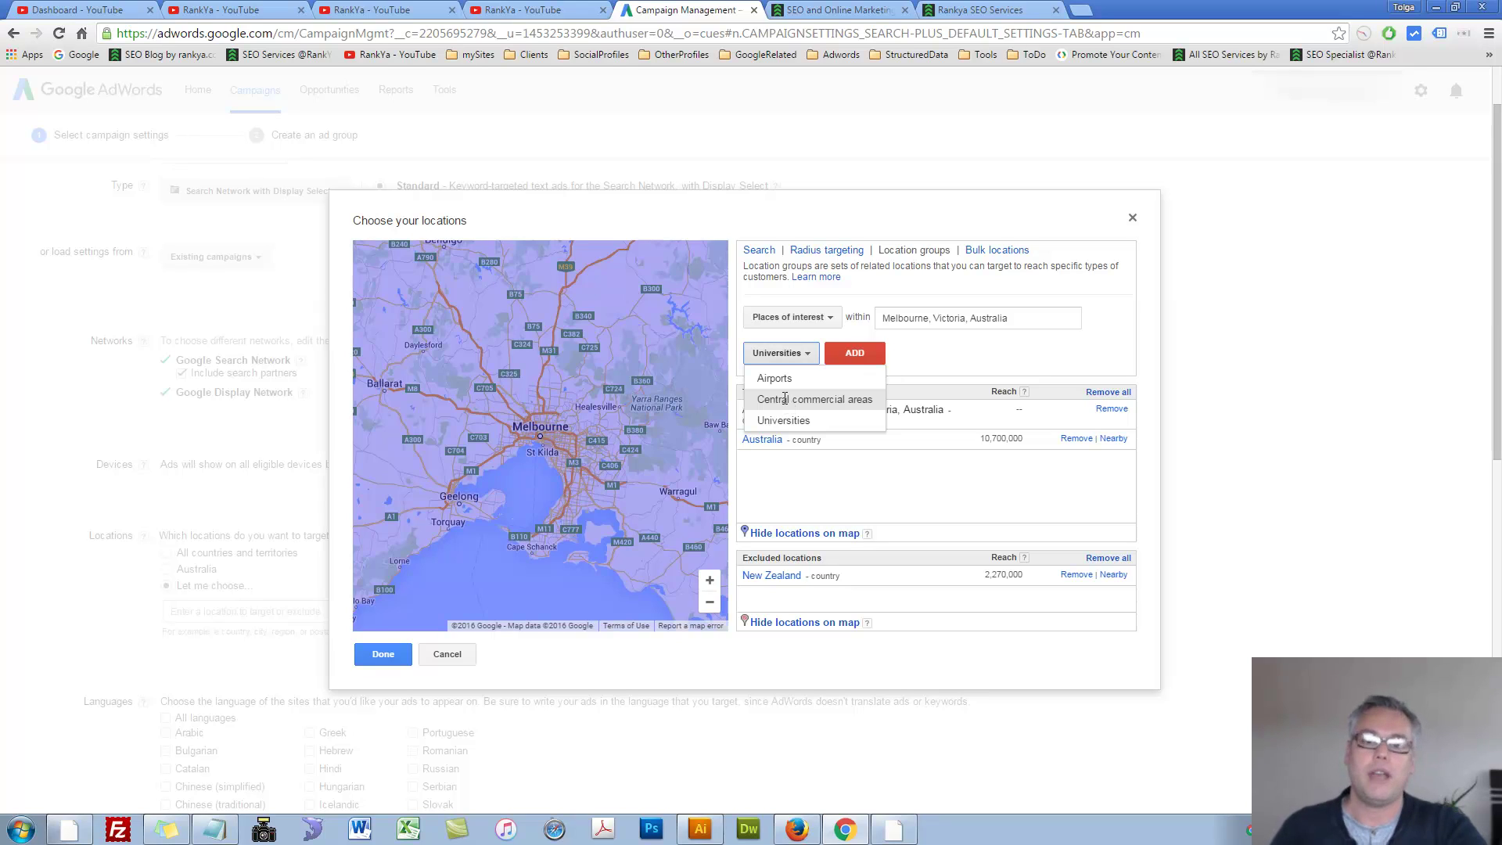
left_click_drag(1059, 319, 872, 313)
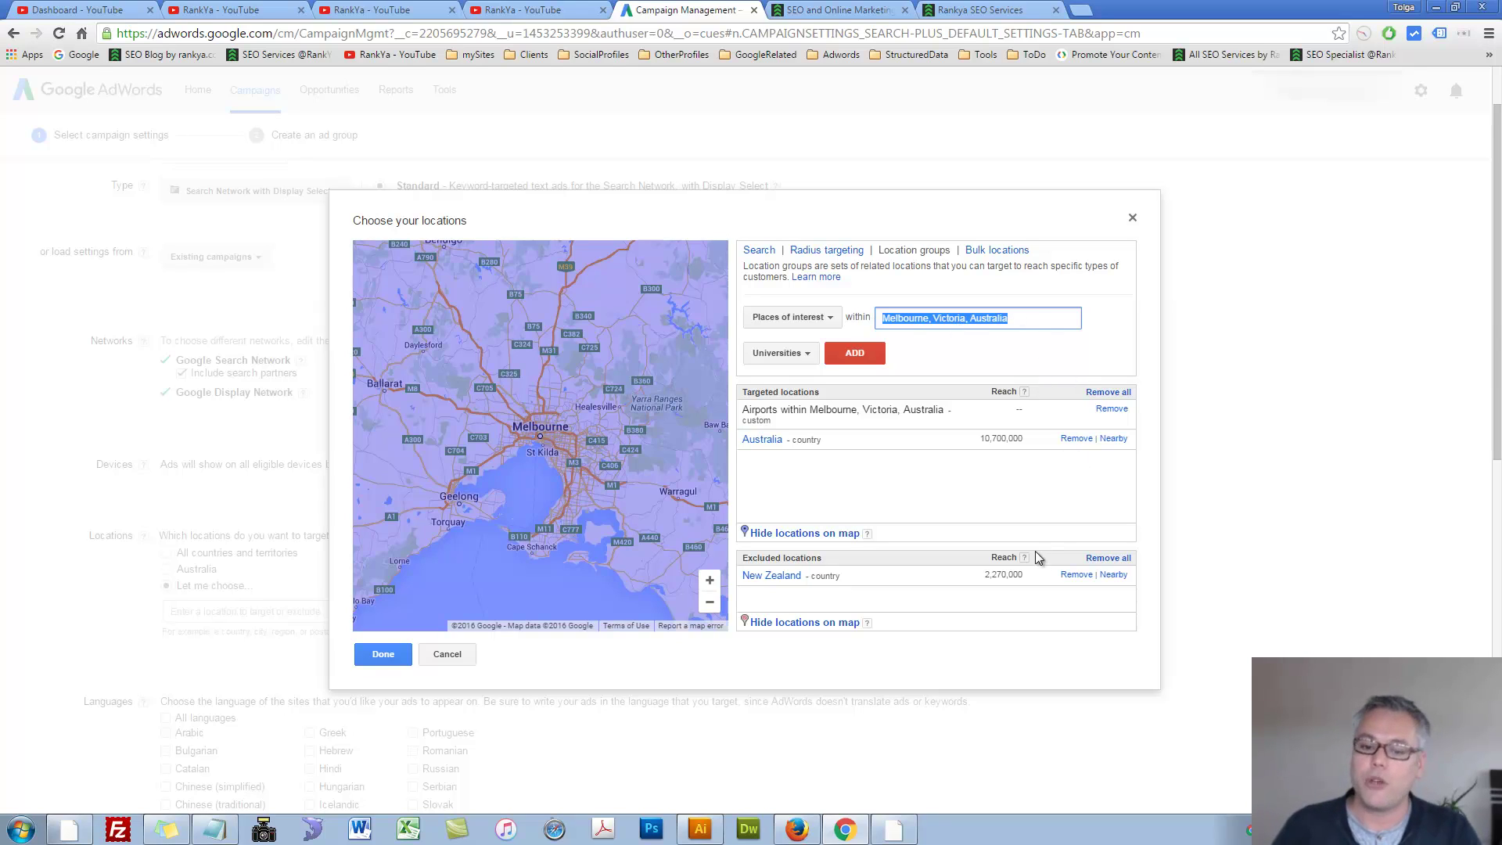
Cancel the location chooser and scroll through the campaign settings page.
left_click(448, 655)
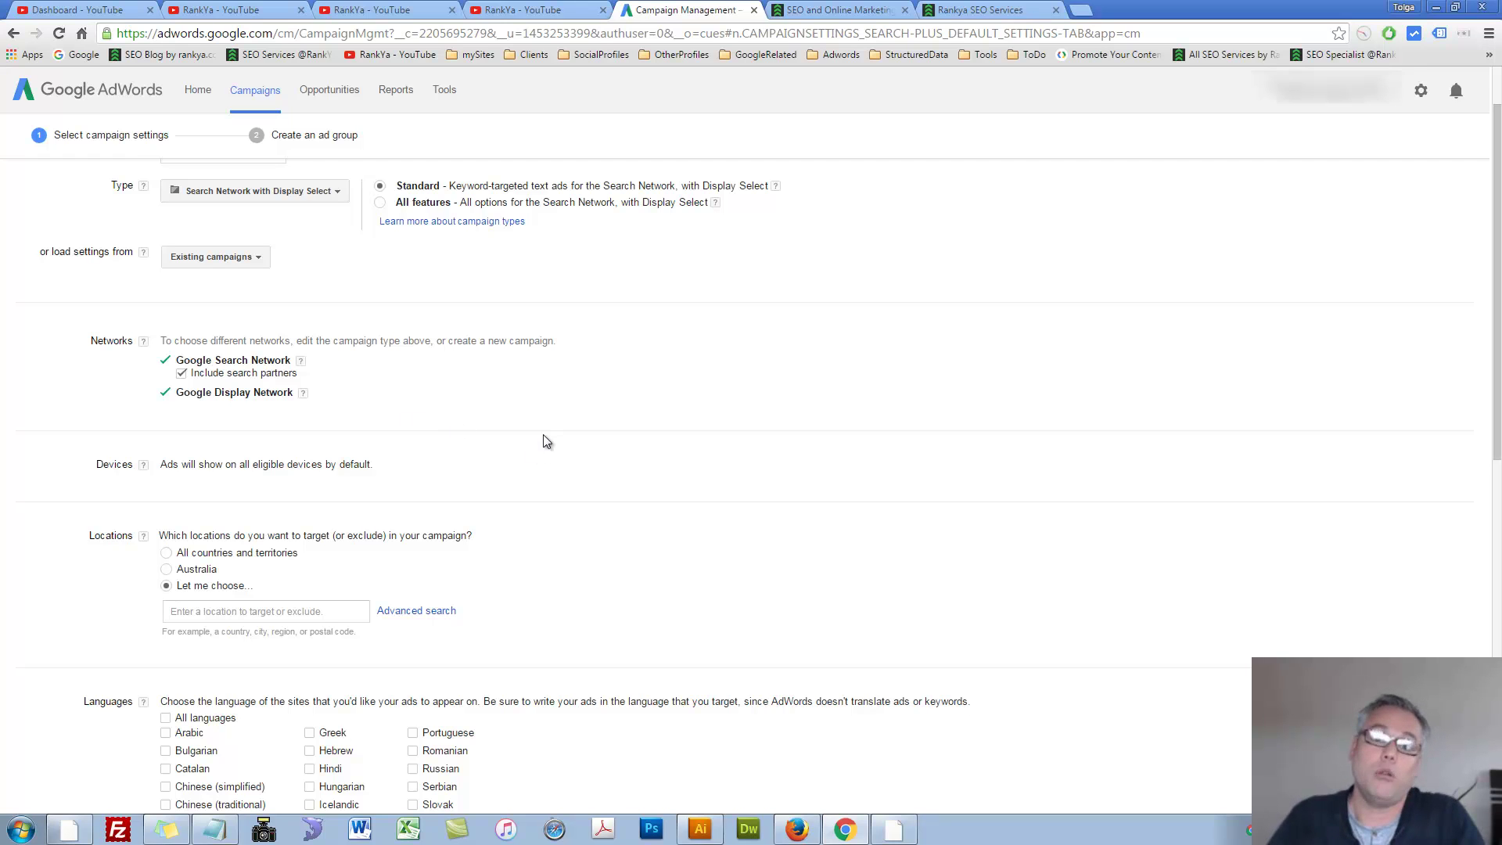
scroll(545, 441, "down", 2)
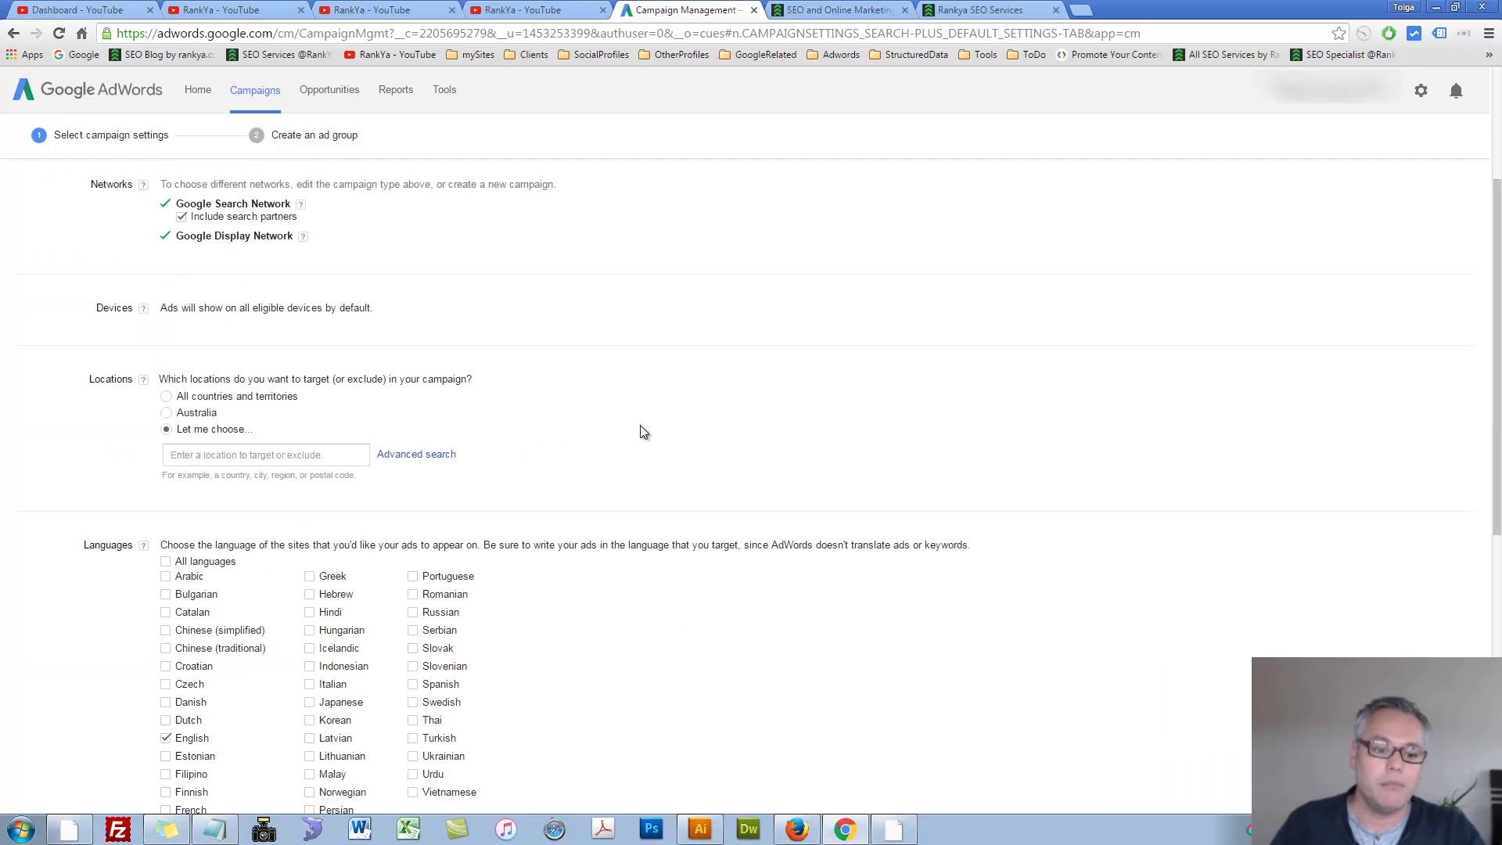
scroll(493, 526, "down", 3)
scroll(438, 450, "up", 4)
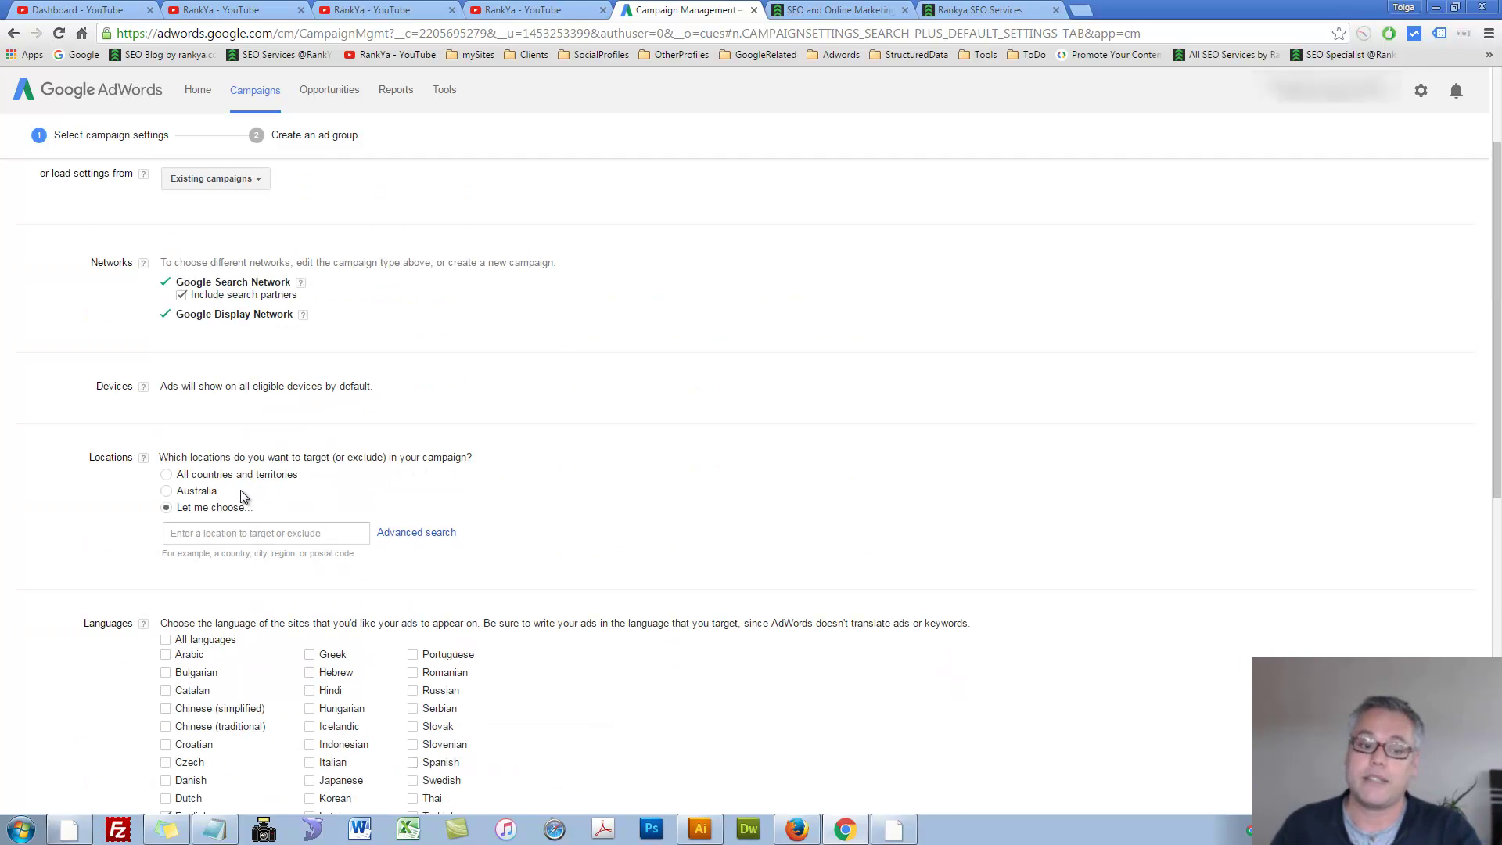
scroll(328, 486, "down", 8)
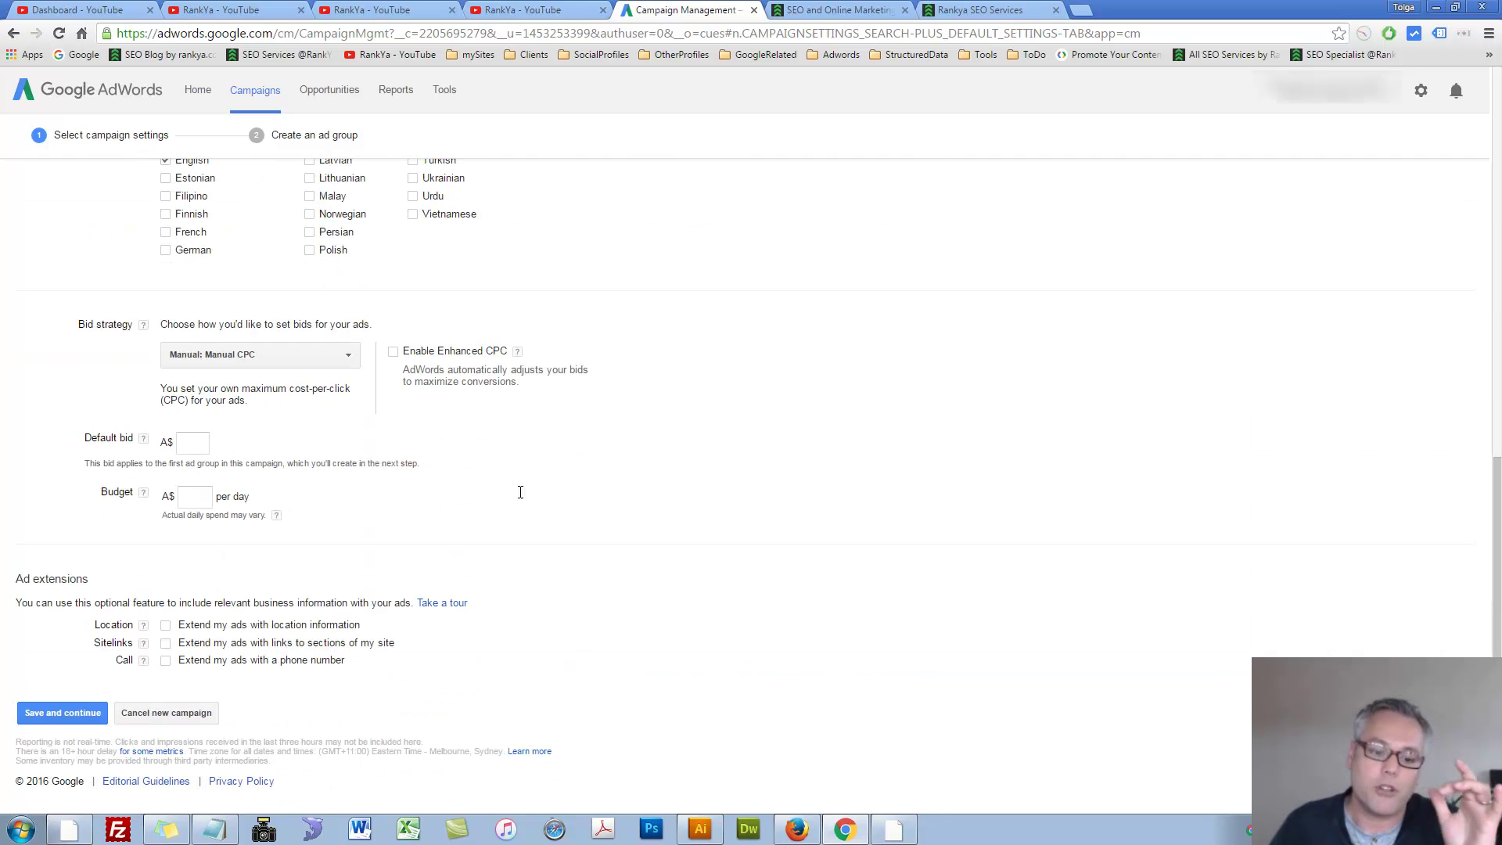
scroll(355, 603, "up", 6)
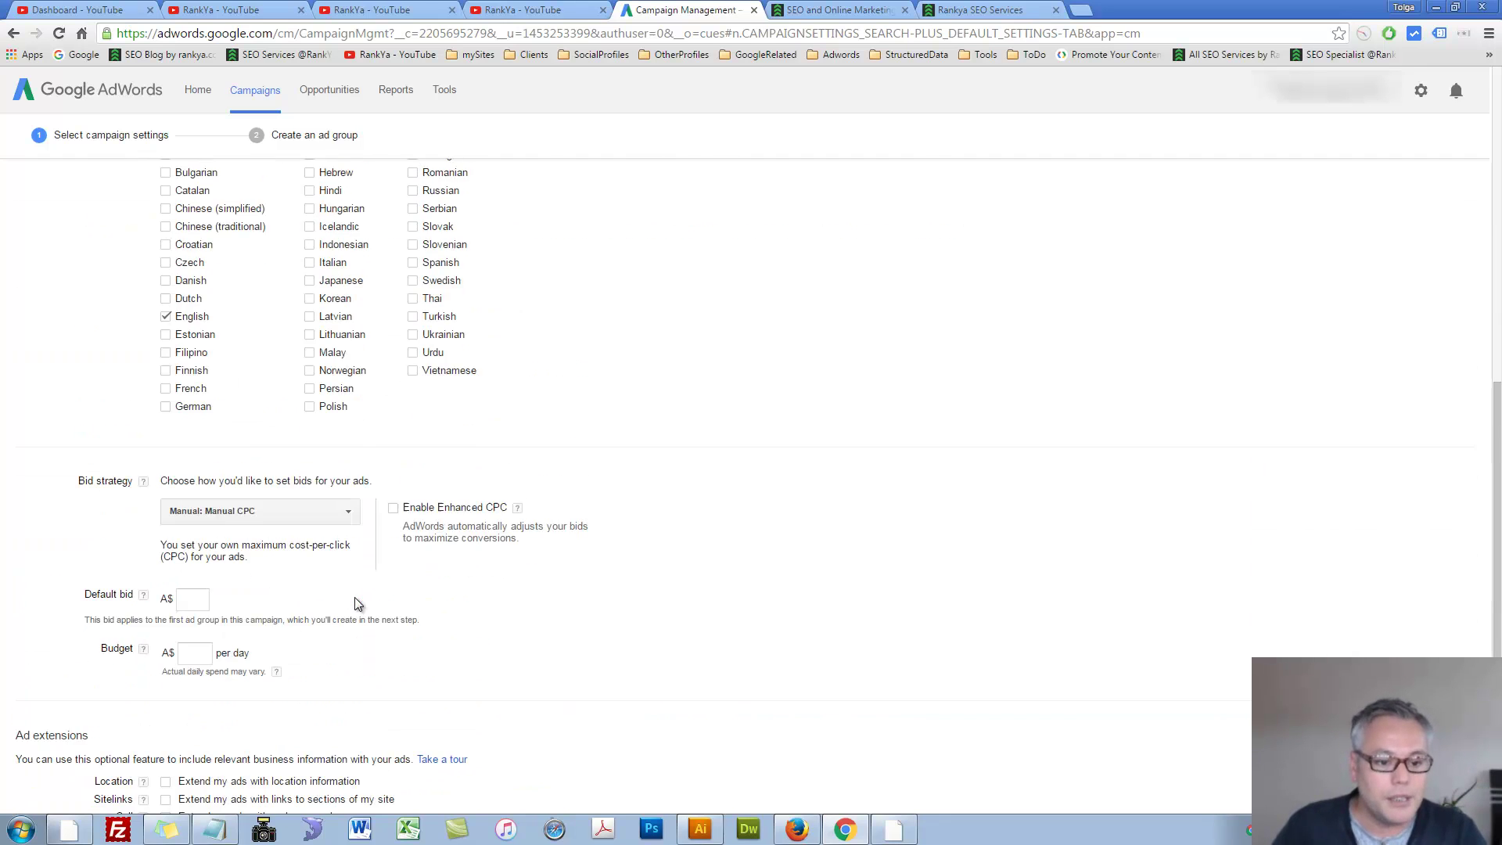
scroll(353, 614, "up", 5)
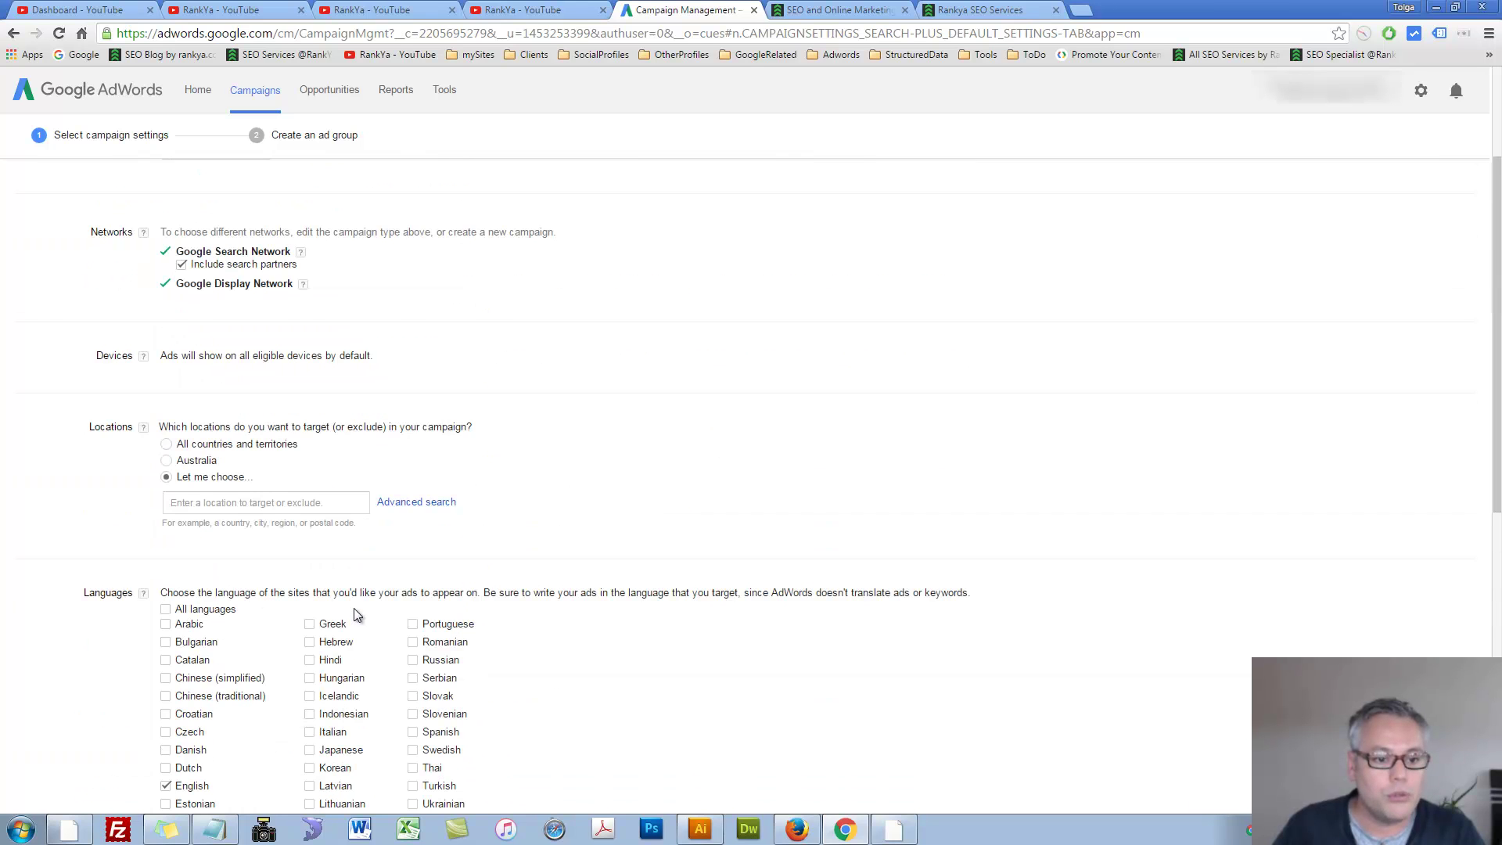
Switch the campaign to the All features subtype and scroll to the Locations section.
left_click(379, 280)
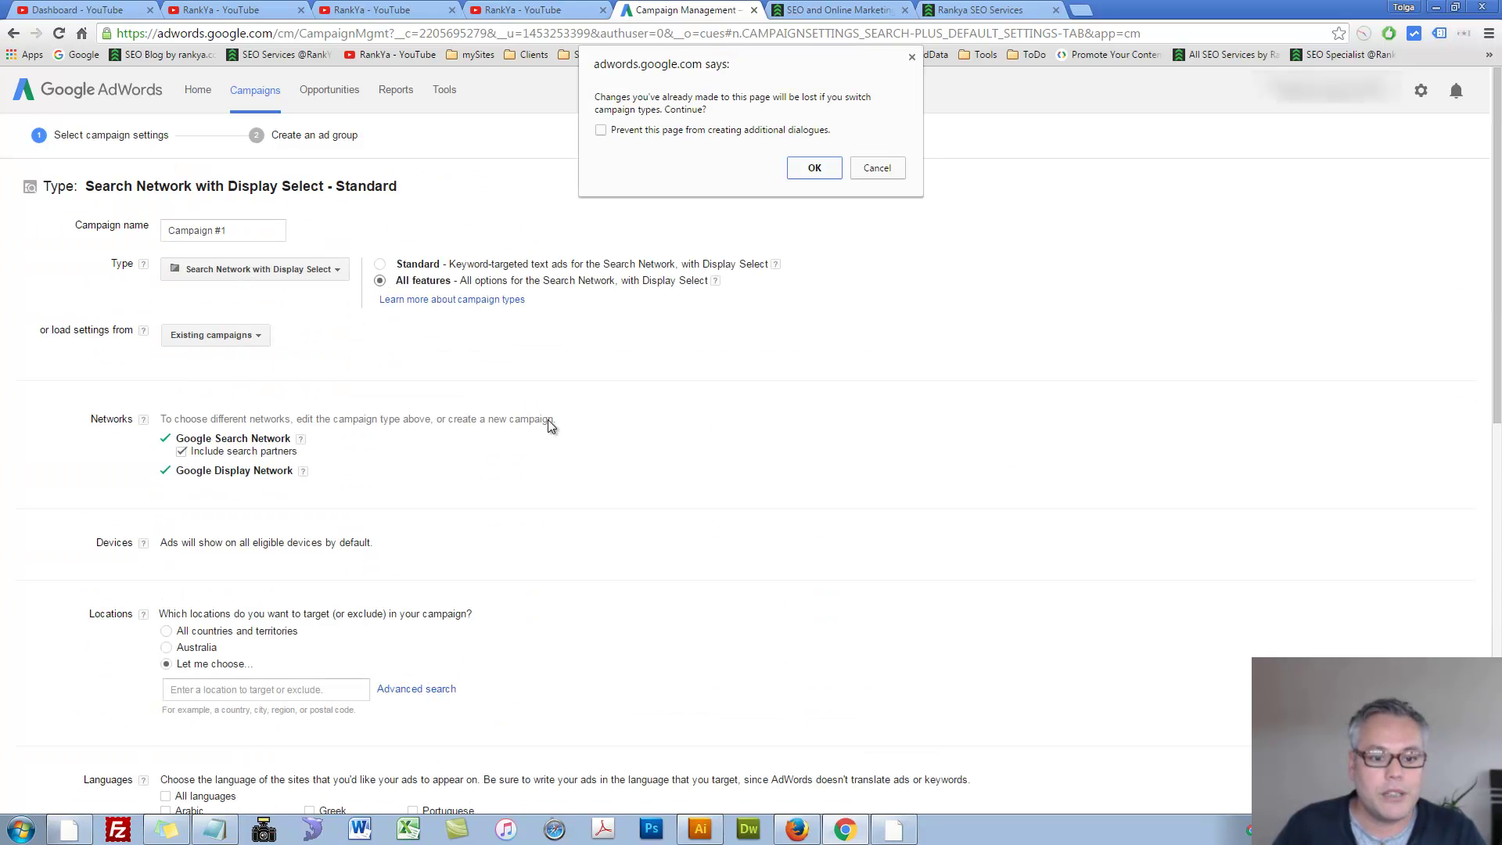
left_click(806, 169)
scroll(501, 509, "down", 4)
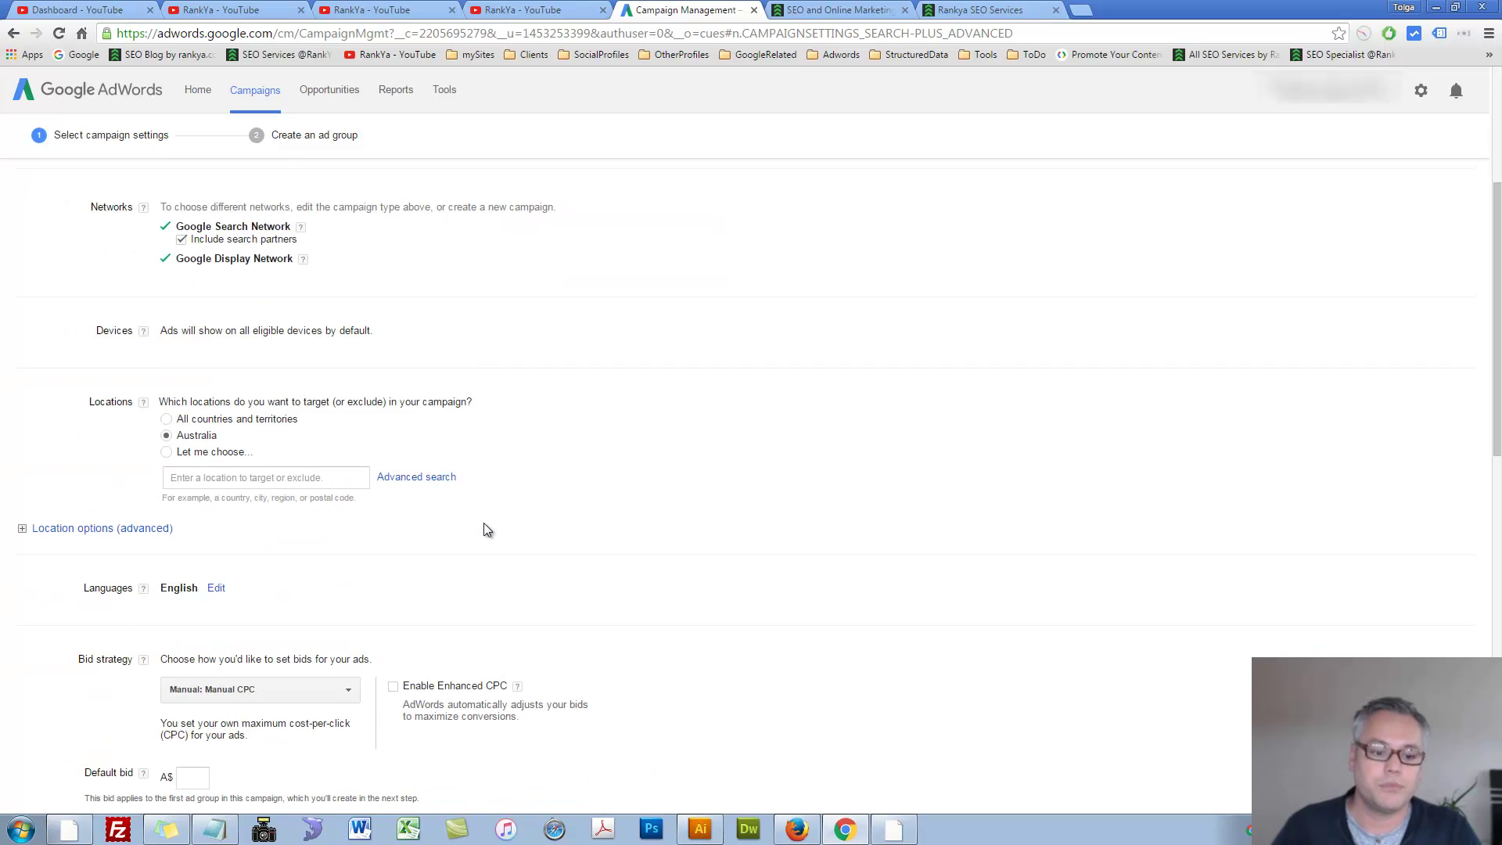
scroll(489, 526, "down", 3)
scroll(495, 521, "down", 2)
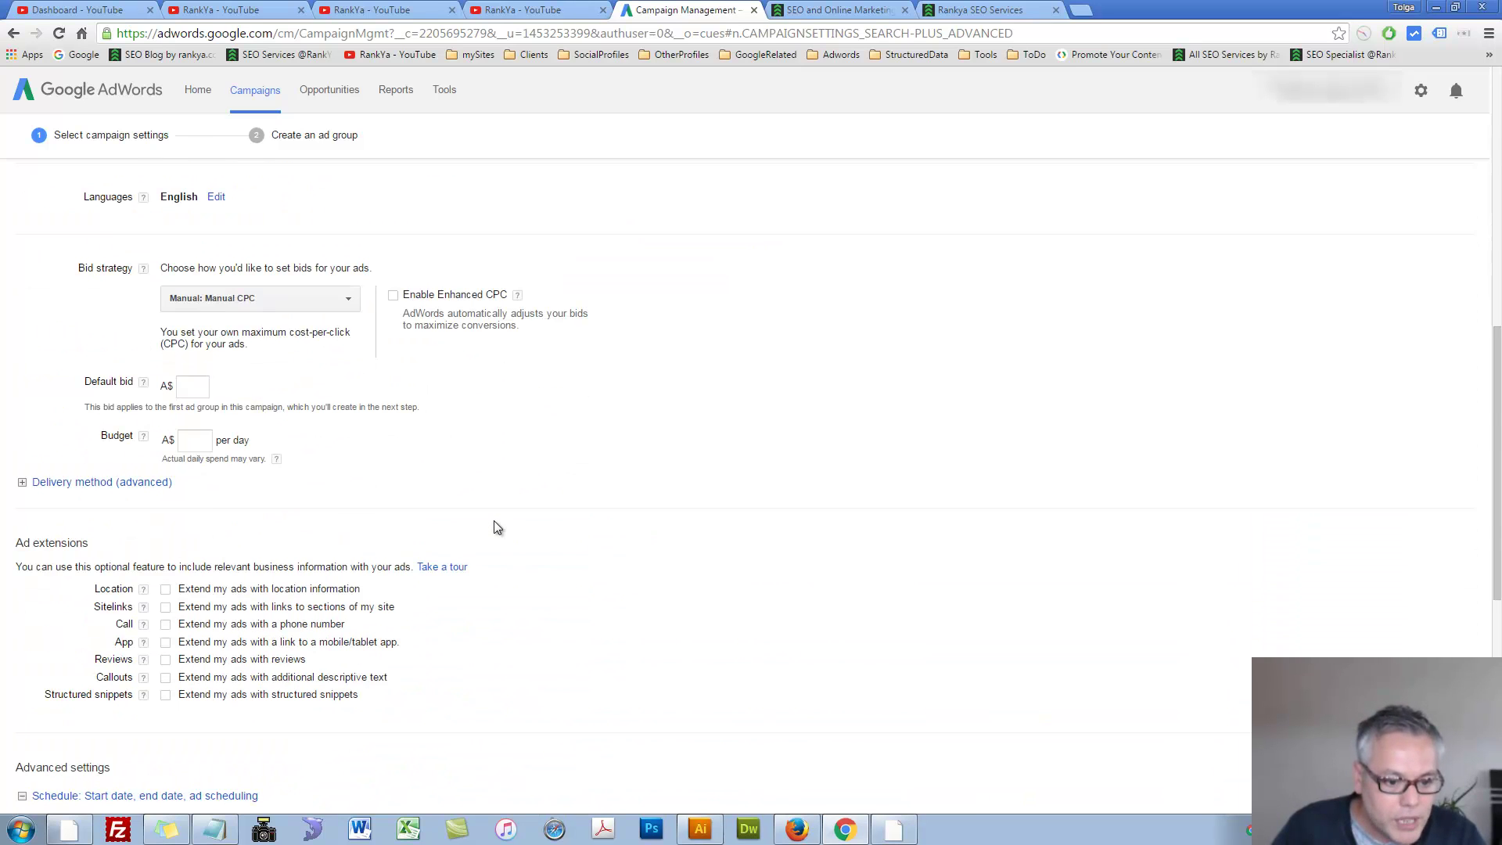
scroll(494, 520, "down", 7)
scroll(495, 521, "up", 8)
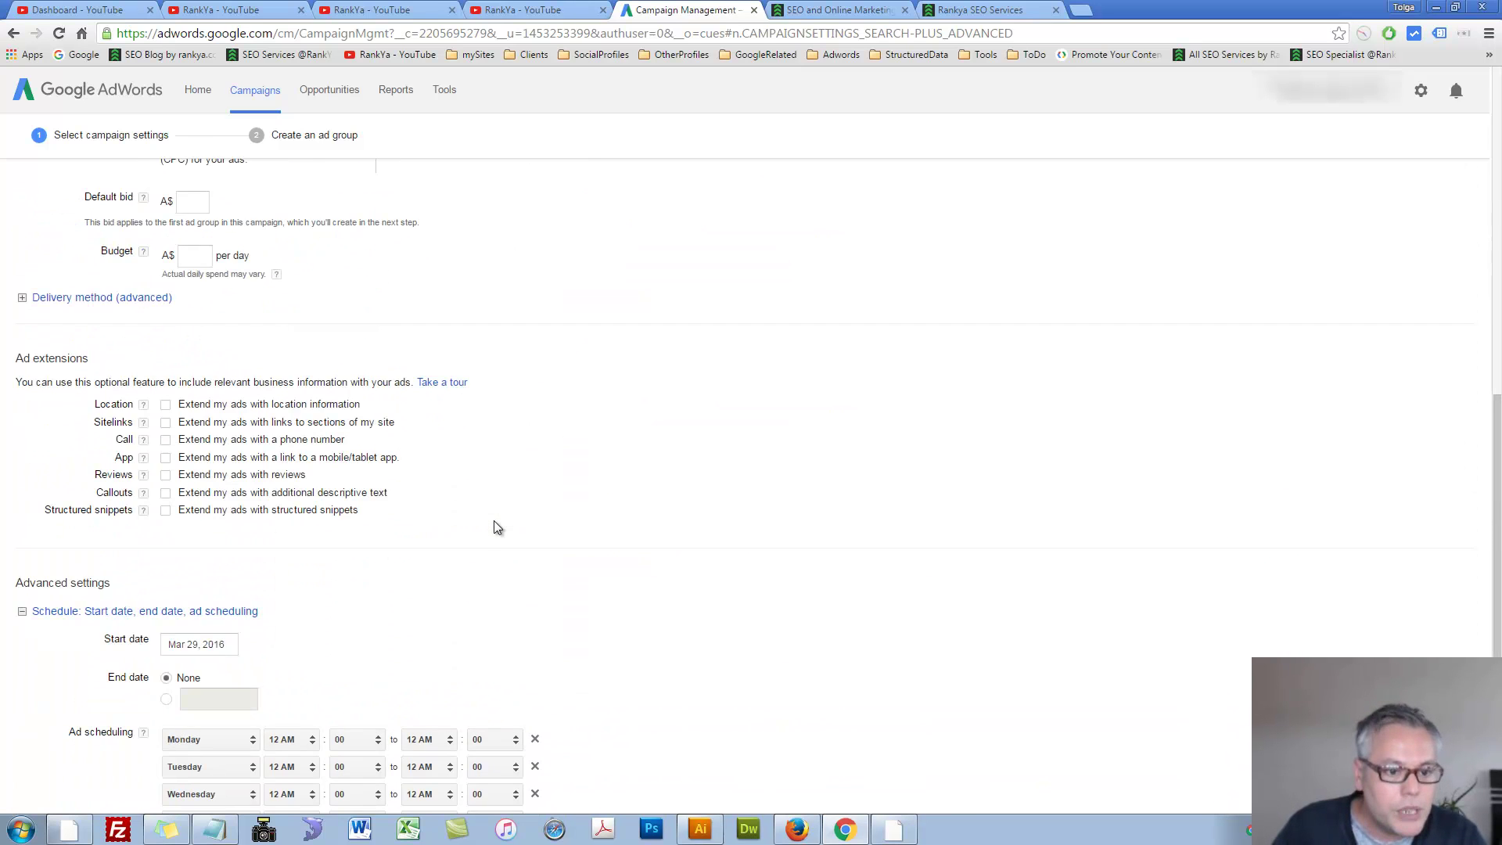
scroll(494, 527, "up", 3)
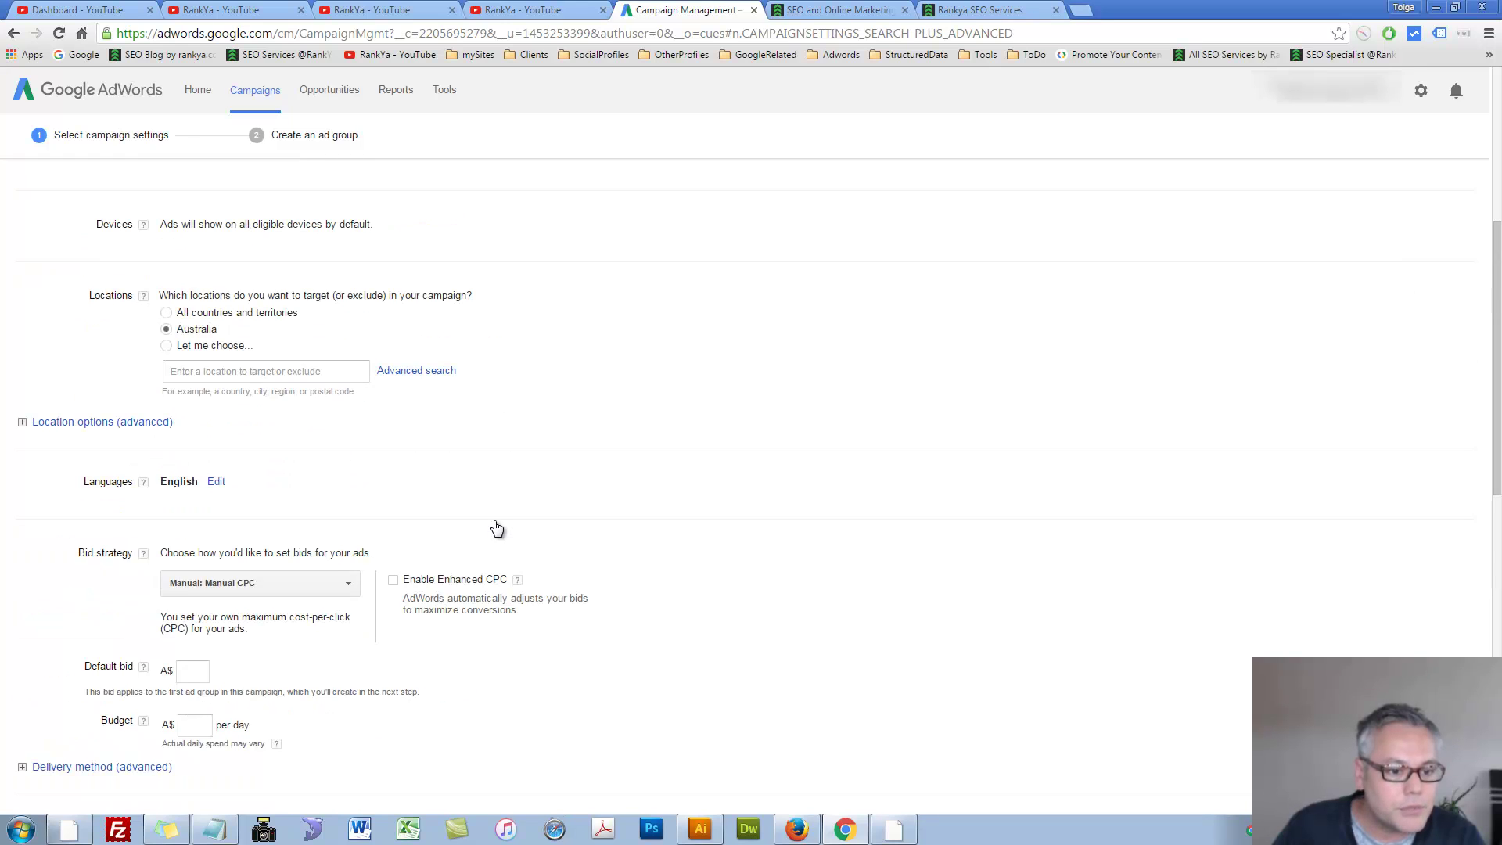
Expand Location options (advanced) and highlight Australia as the targeted country.
left_click(22, 423)
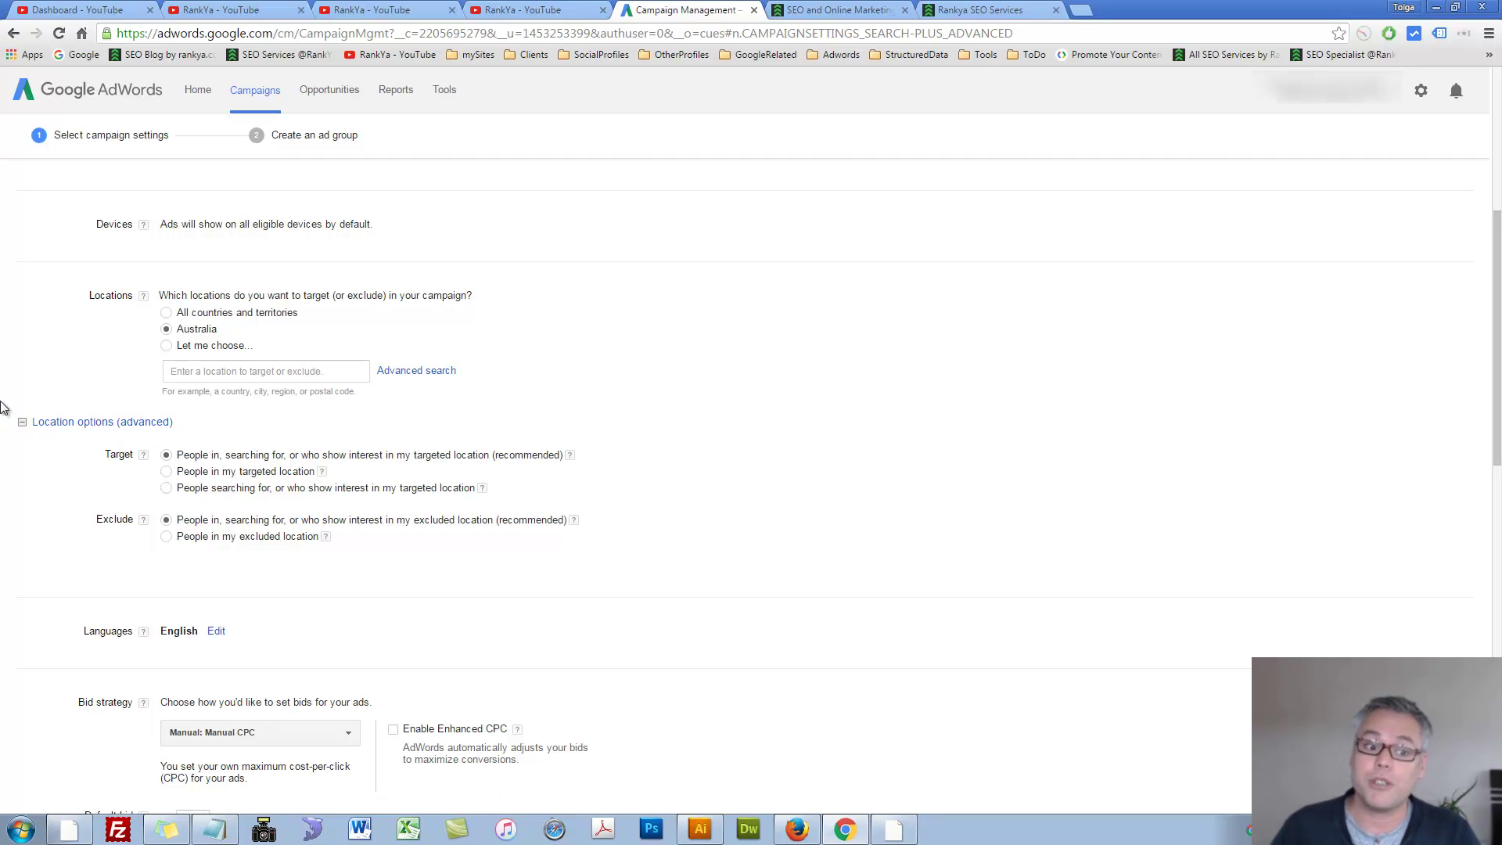
left_click_drag(103, 305, 210, 442)
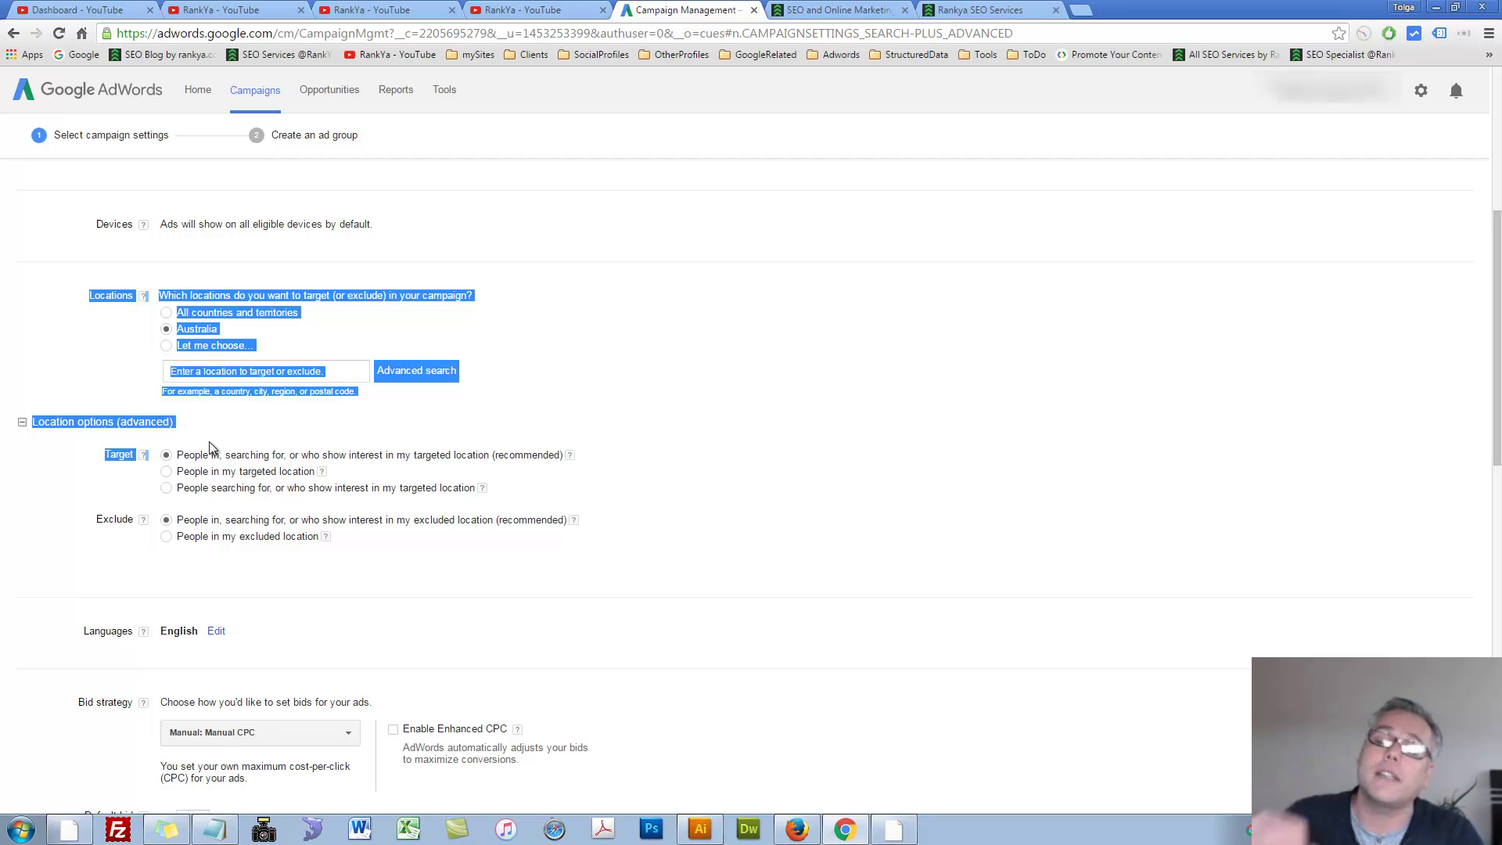
left_click(241, 439)
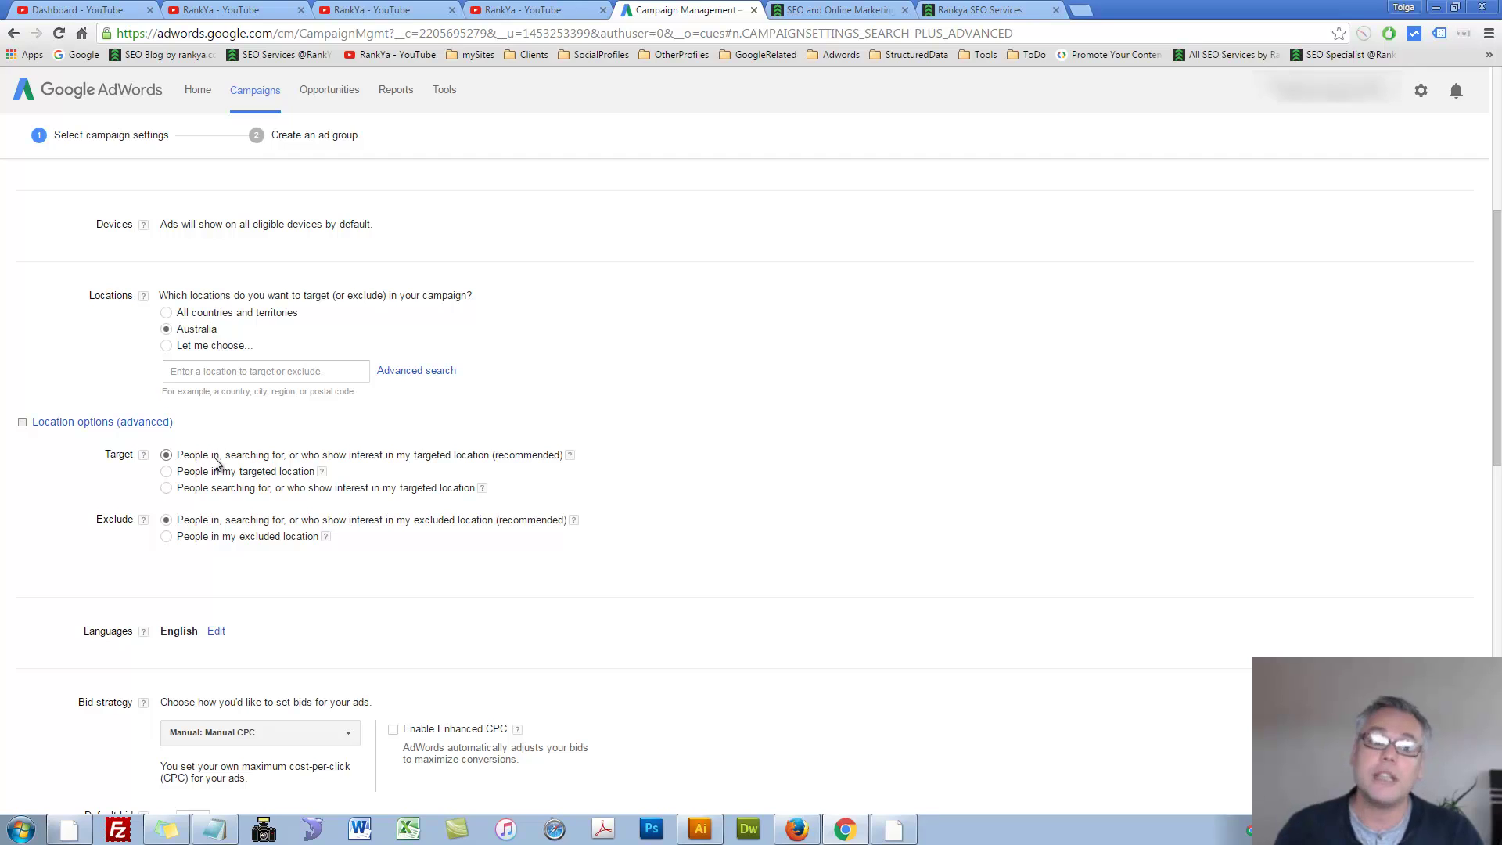
double_click(195, 329)
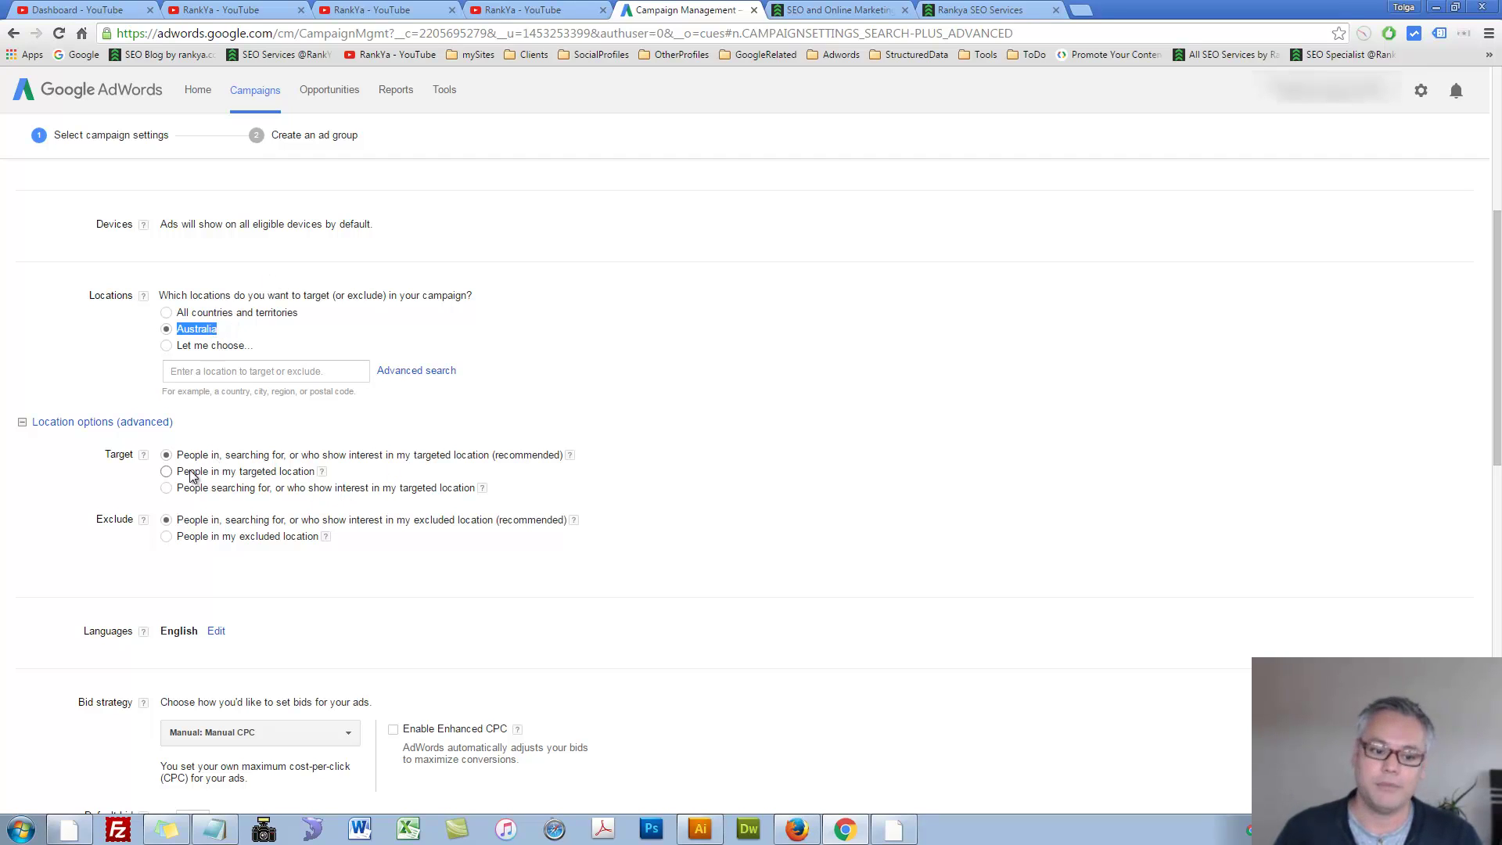
Try both Target options, settling on 'People in my targeted location'.
left_click(165, 472)
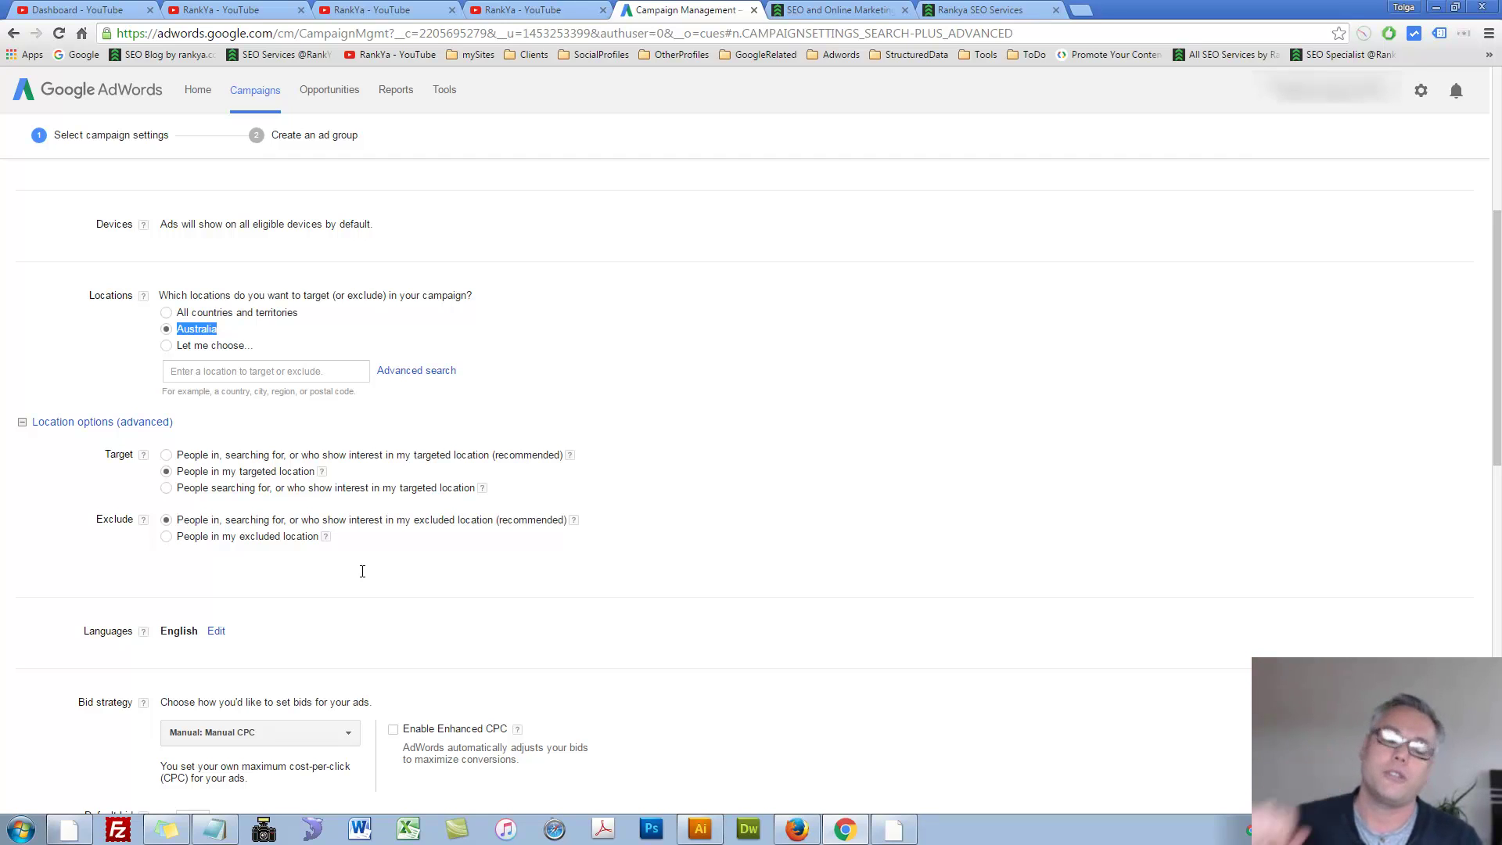
left_click(188, 492)
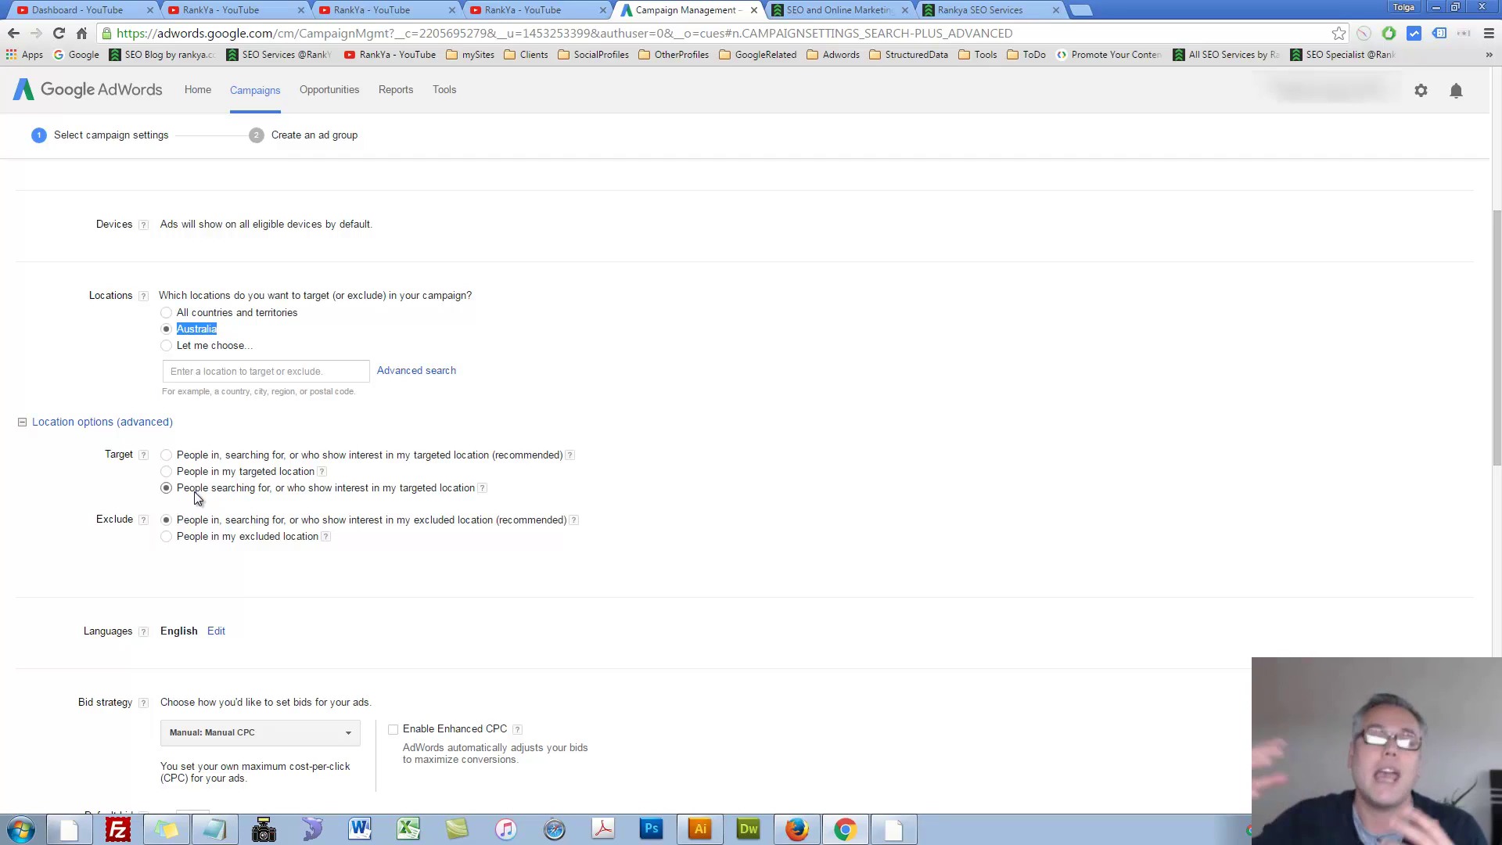
left_click(166, 471)
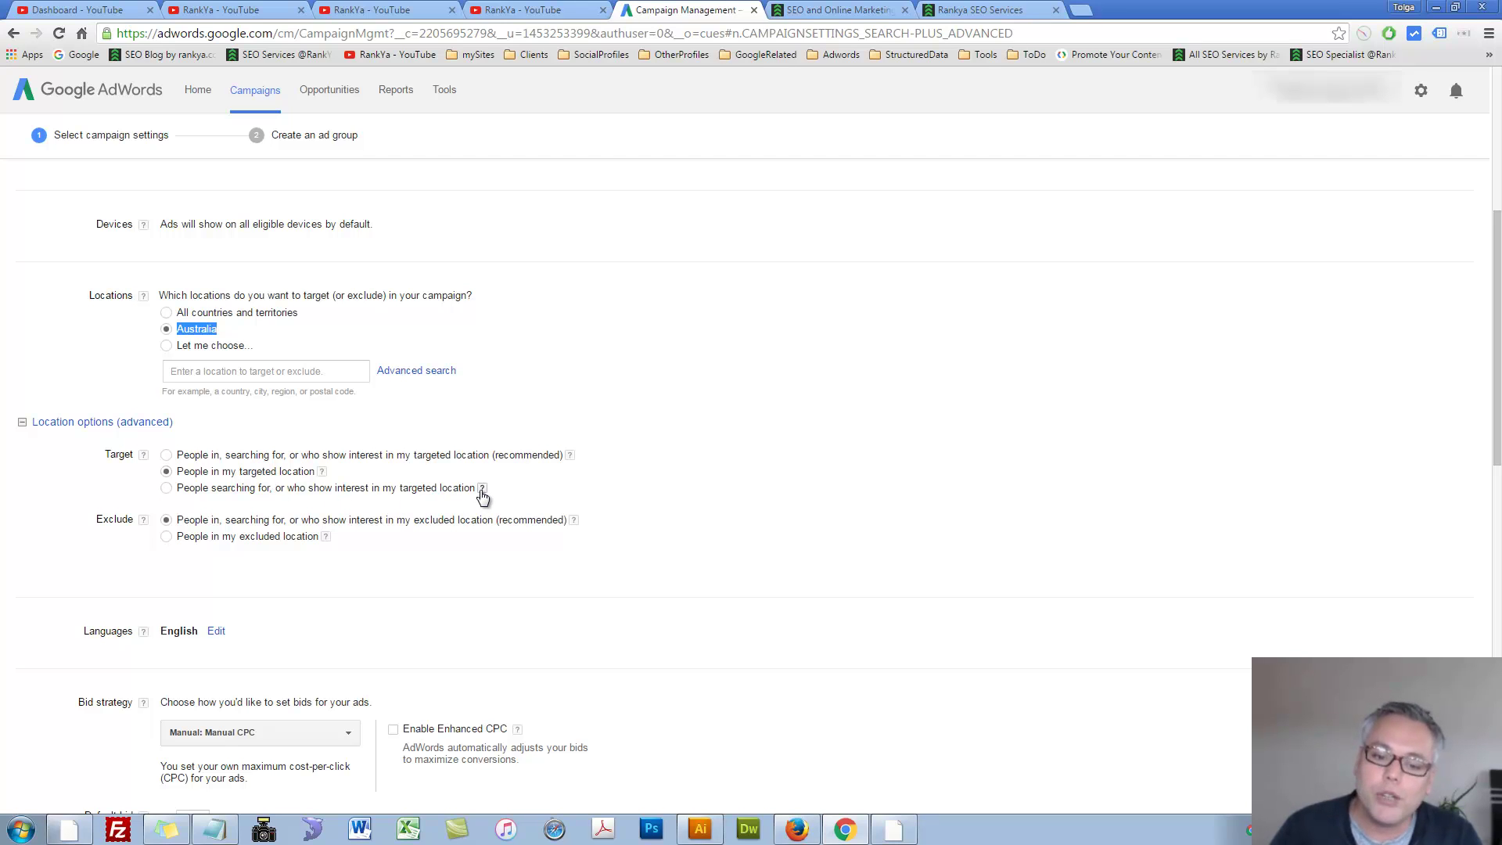
mouse_move(482, 495)
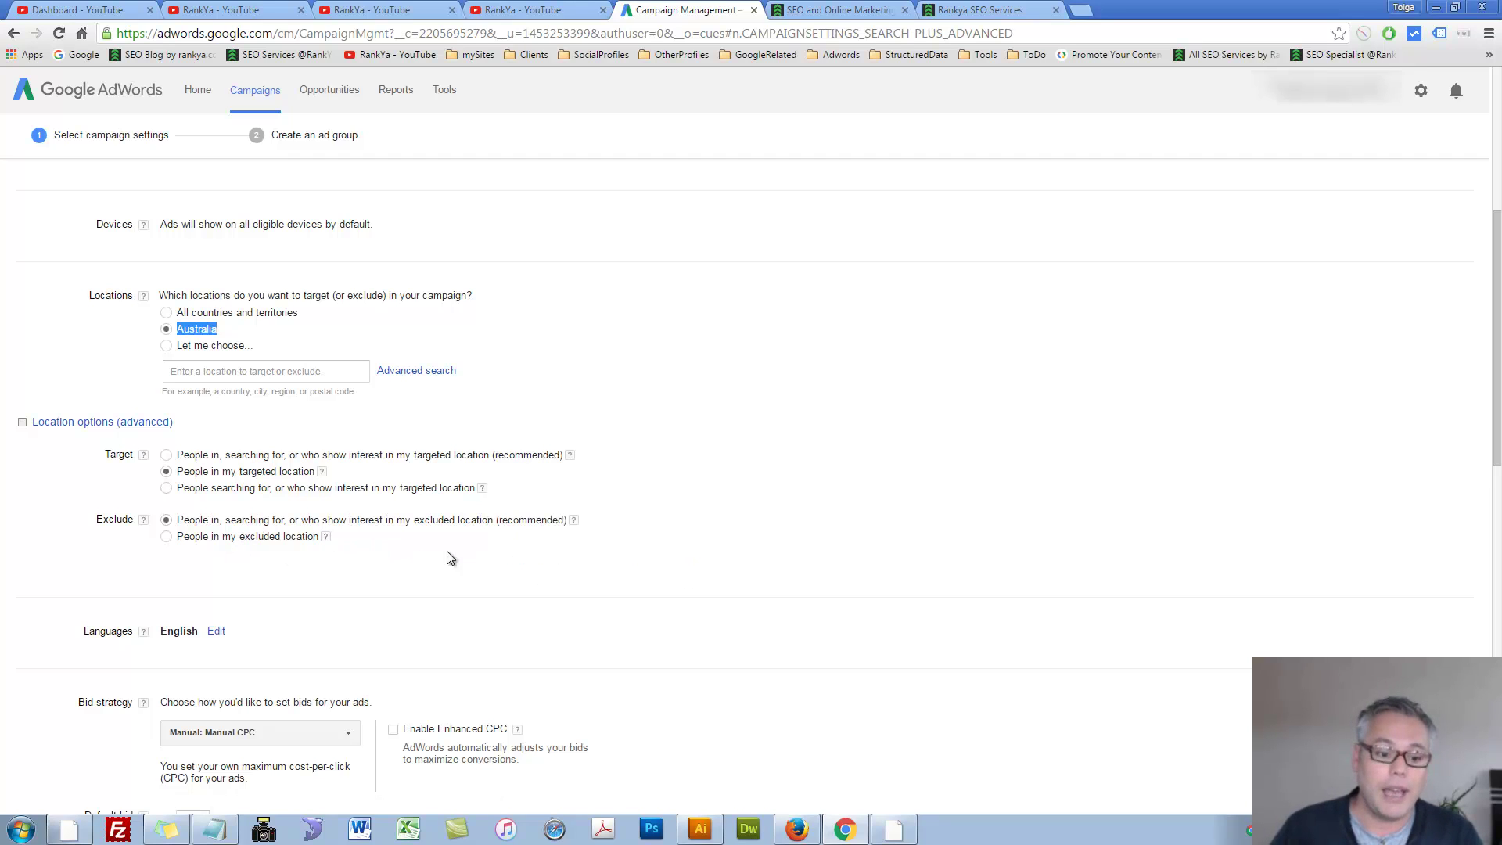
left_click(167, 537)
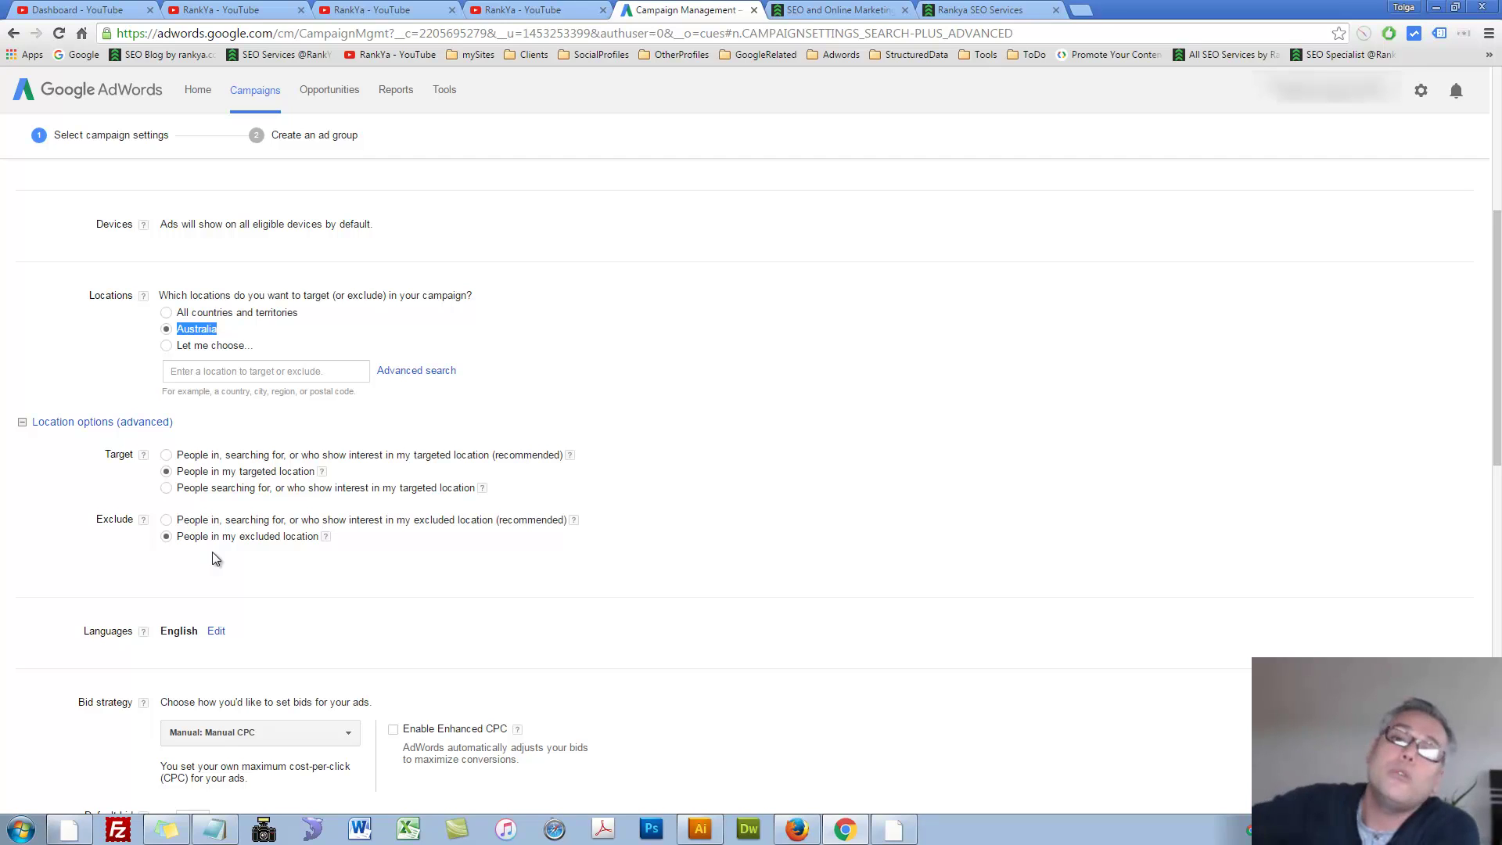
left_click(166, 519)
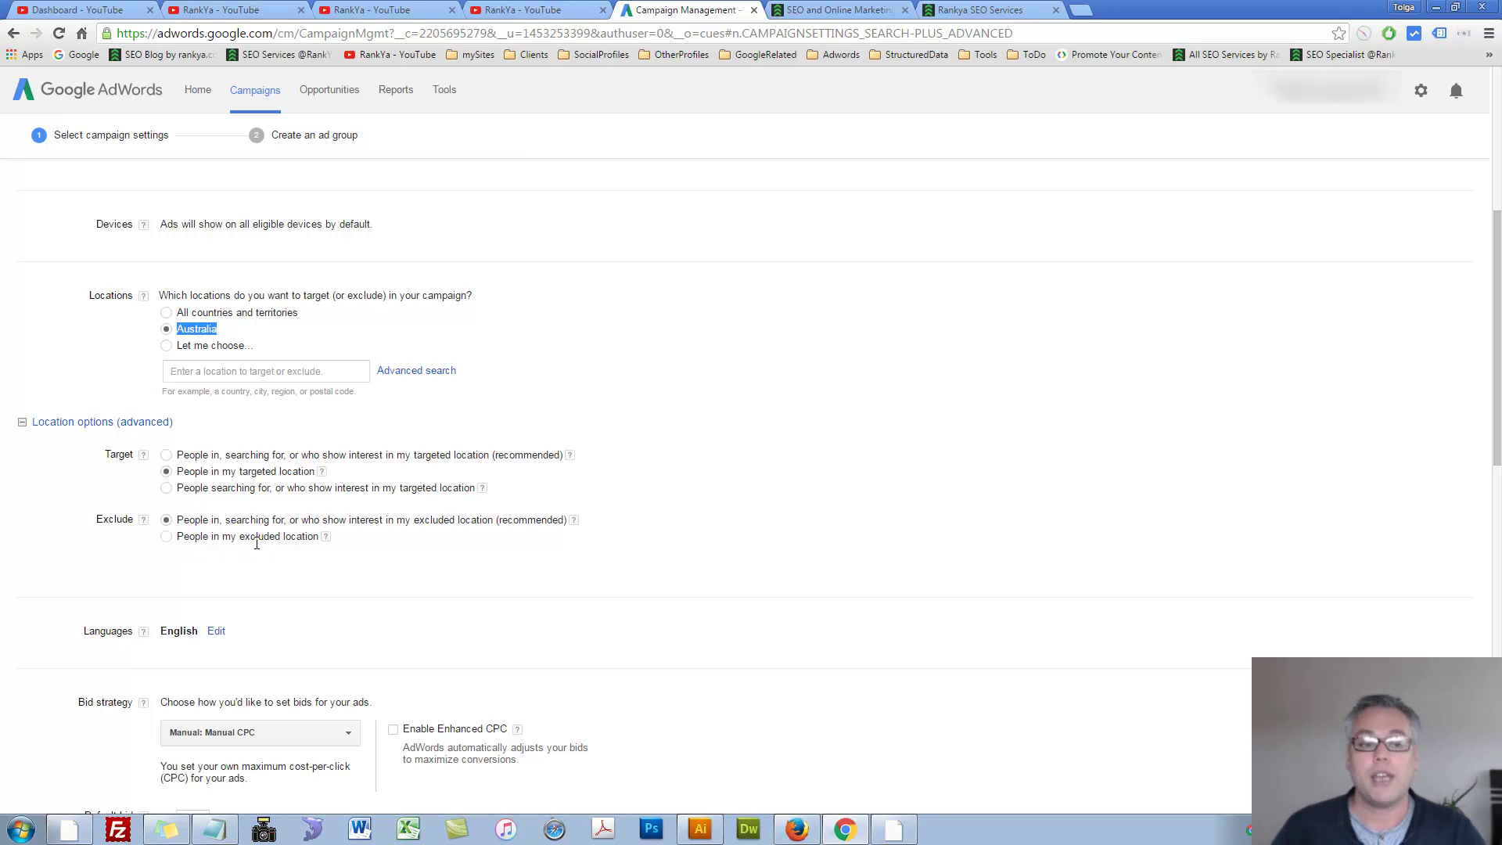
Return to All campaigns and open the Affordable SEO Services | in Australia campaign.
key("alt+Left")
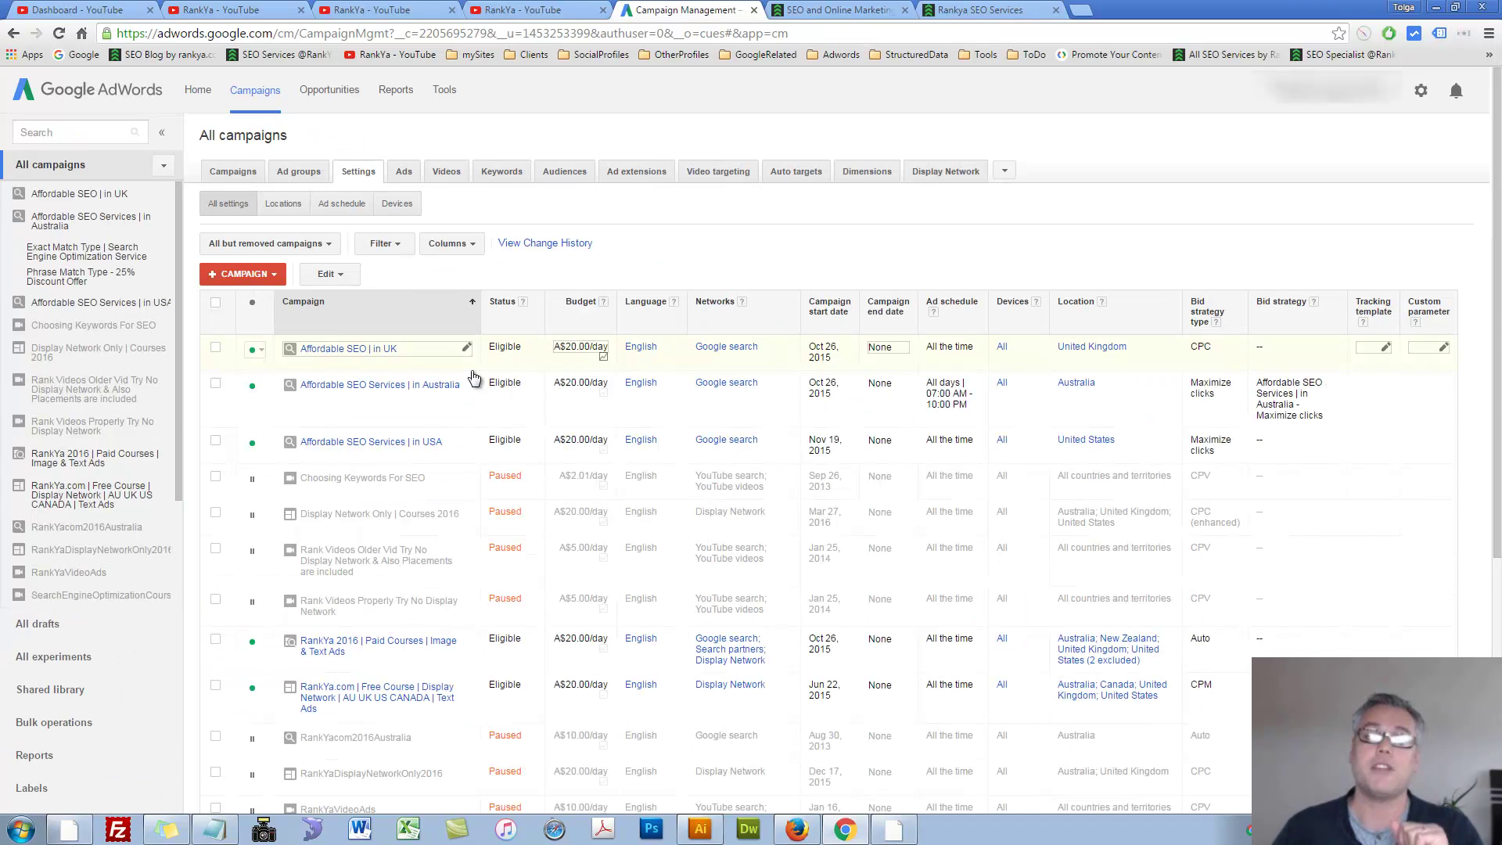
left_click(385, 384)
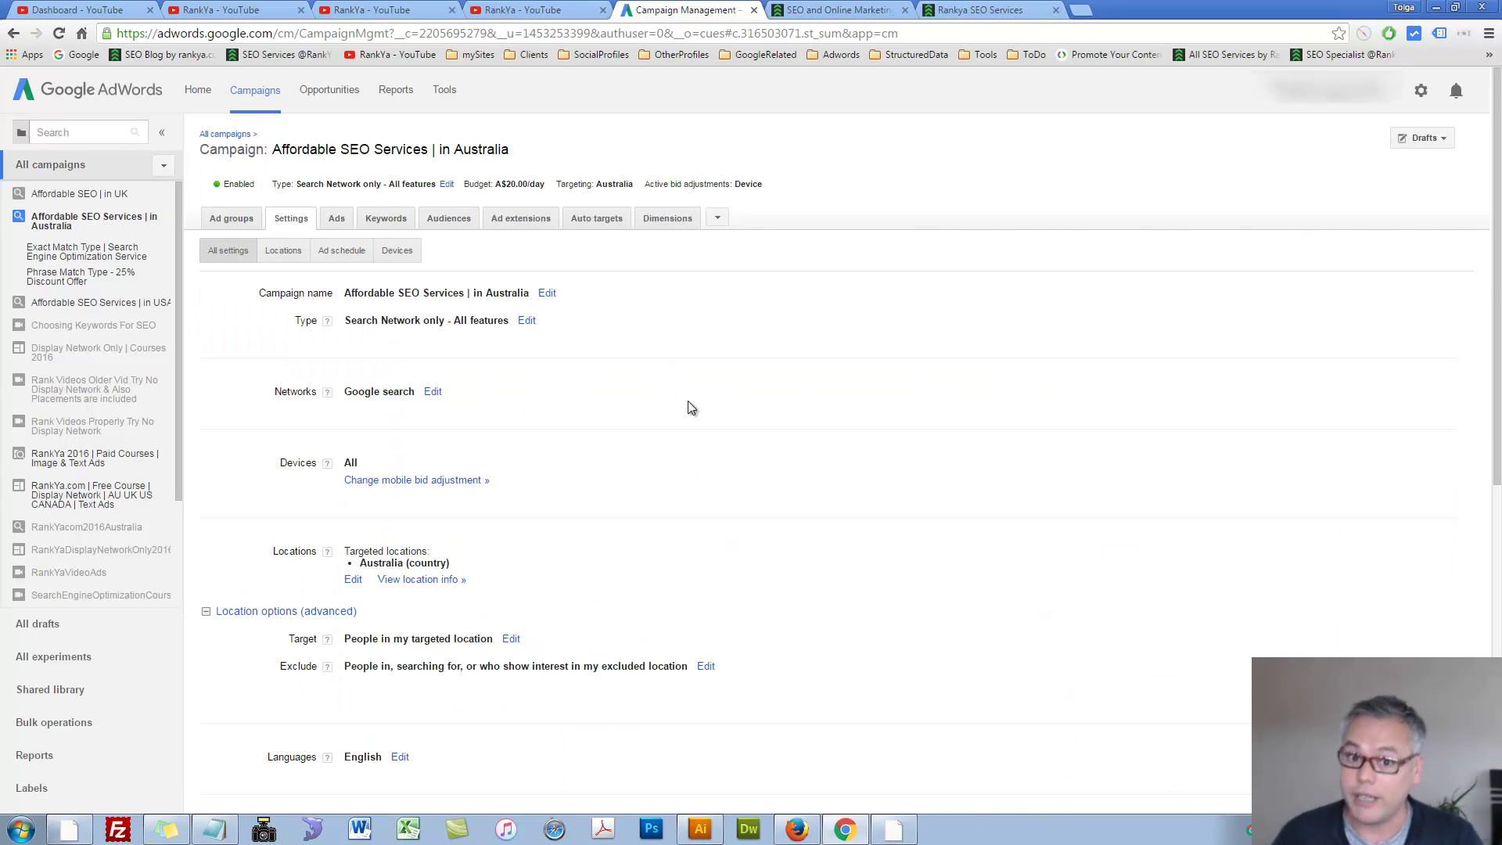
scroll(687, 400, "down", 3)
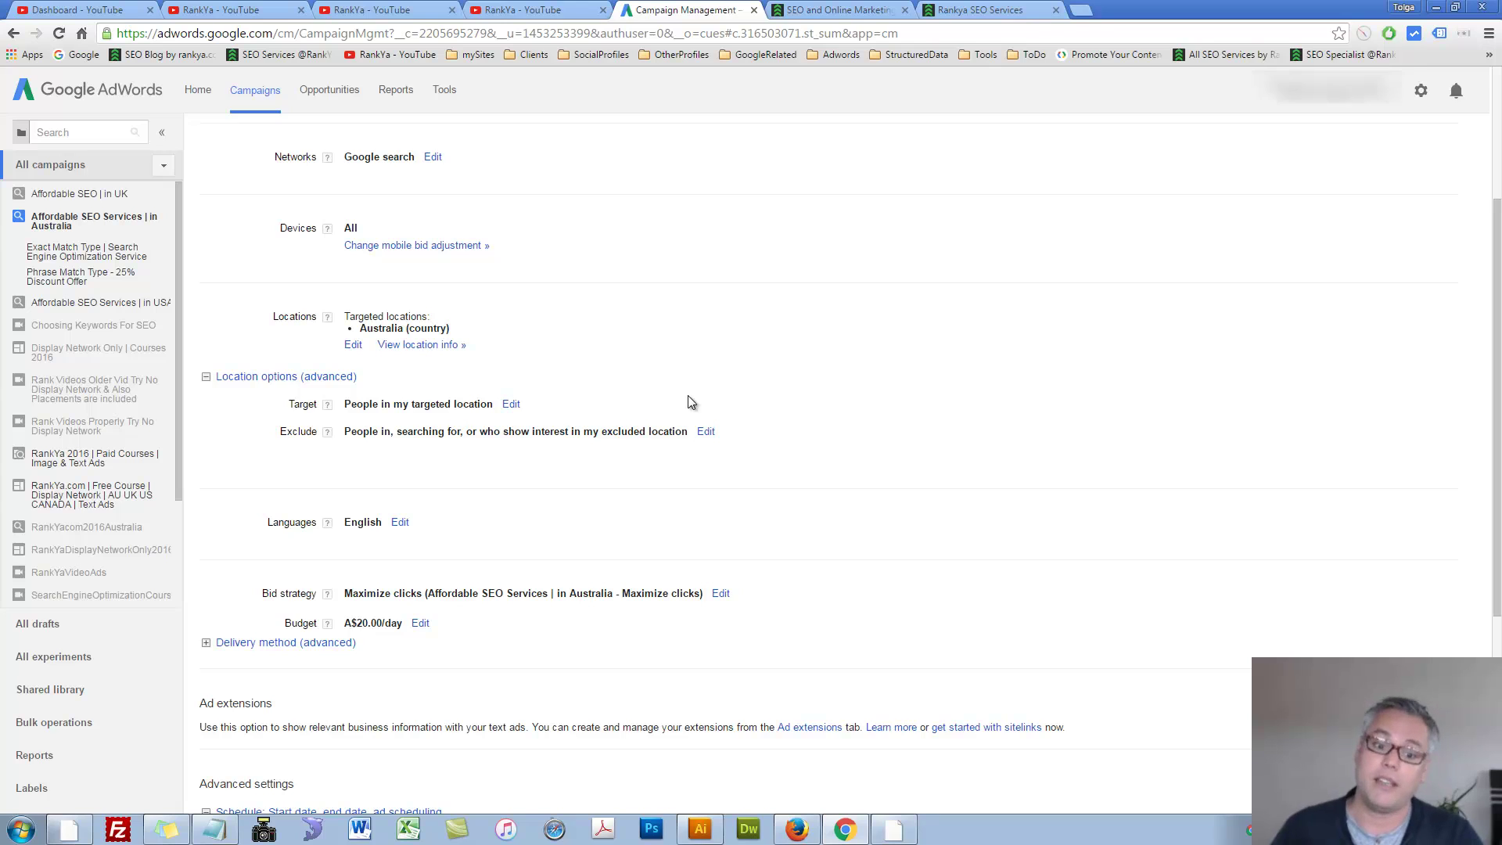
scroll(782, 391, "up", 3)
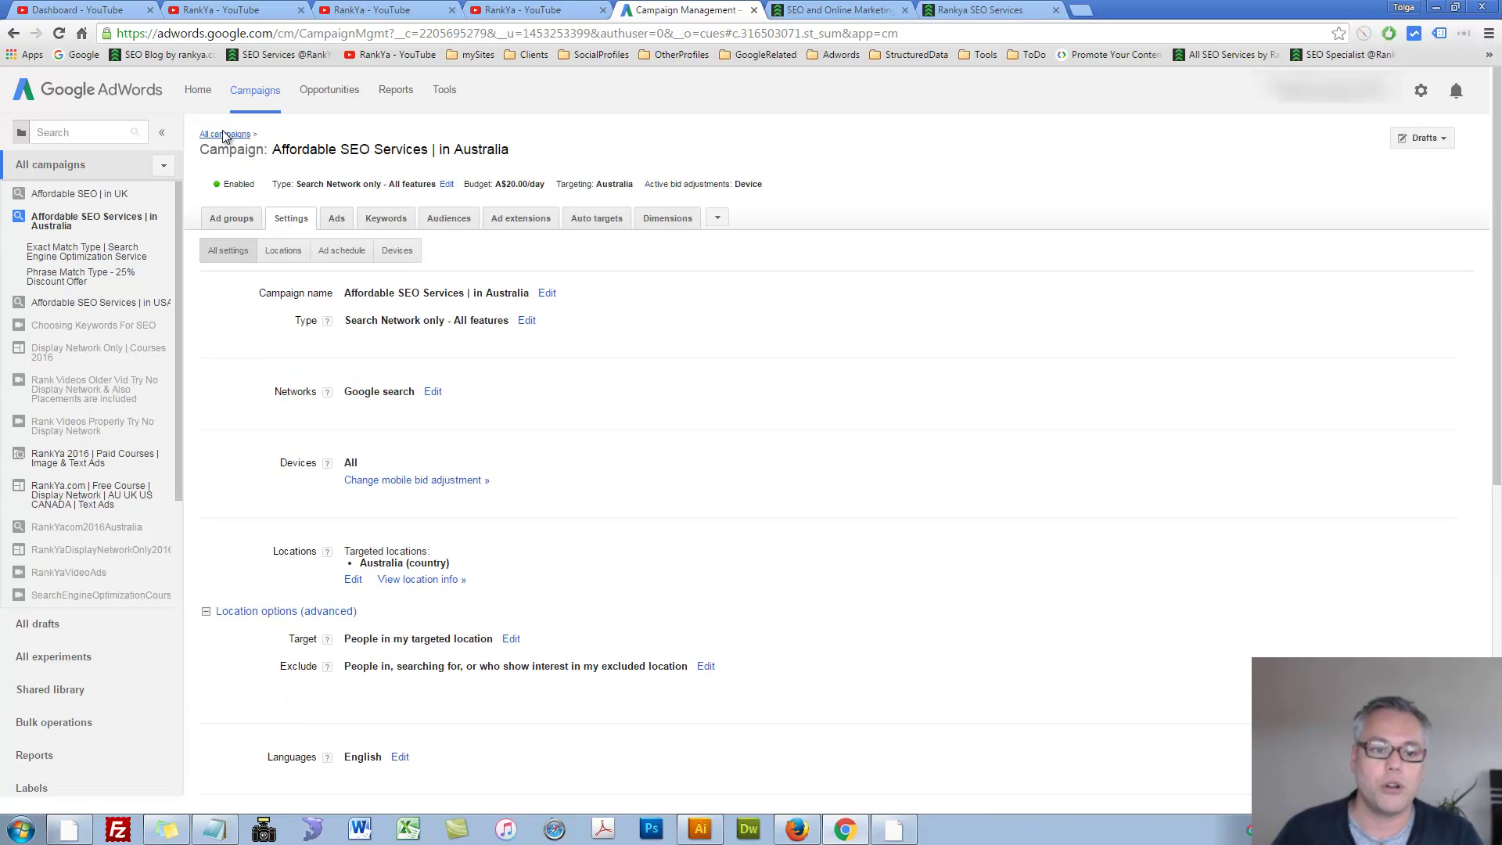
scroll(391, 438, "down", 2)
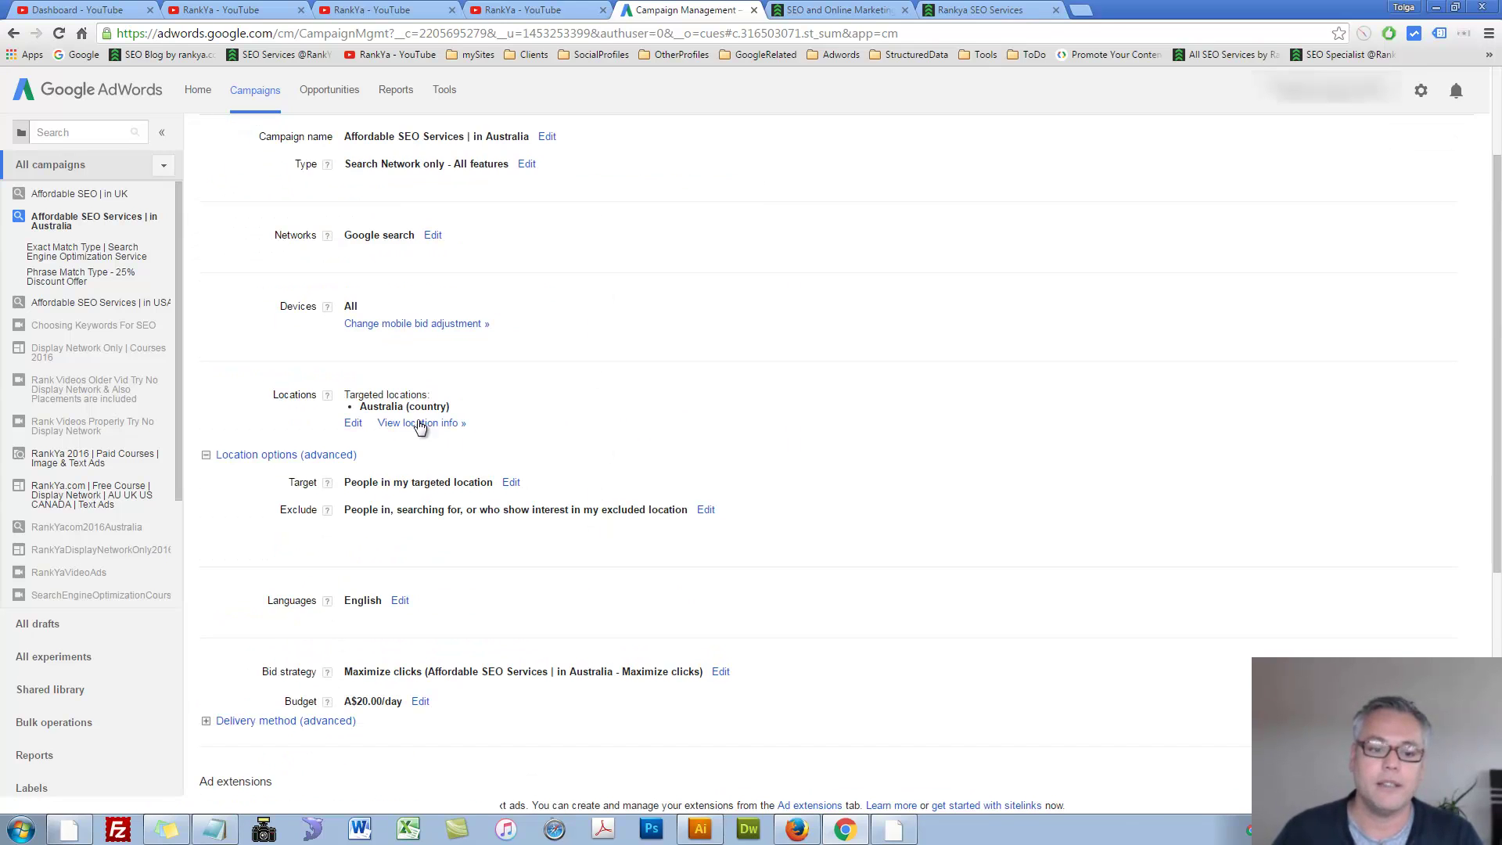
Open the Locations editor and Advanced search, then cancel both without changes.
left_click(353, 423)
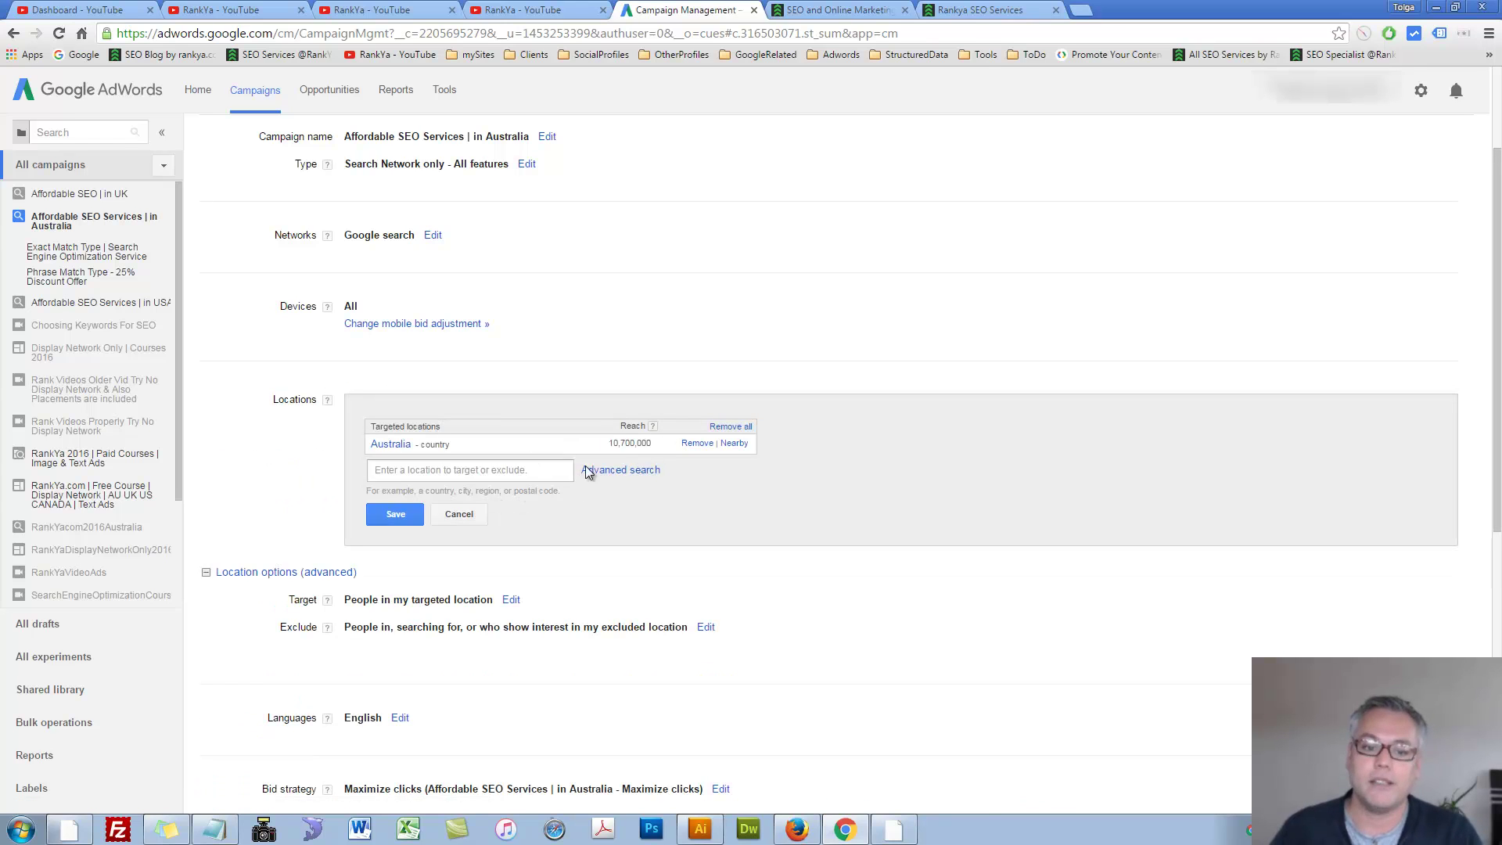
left_click(619, 469)
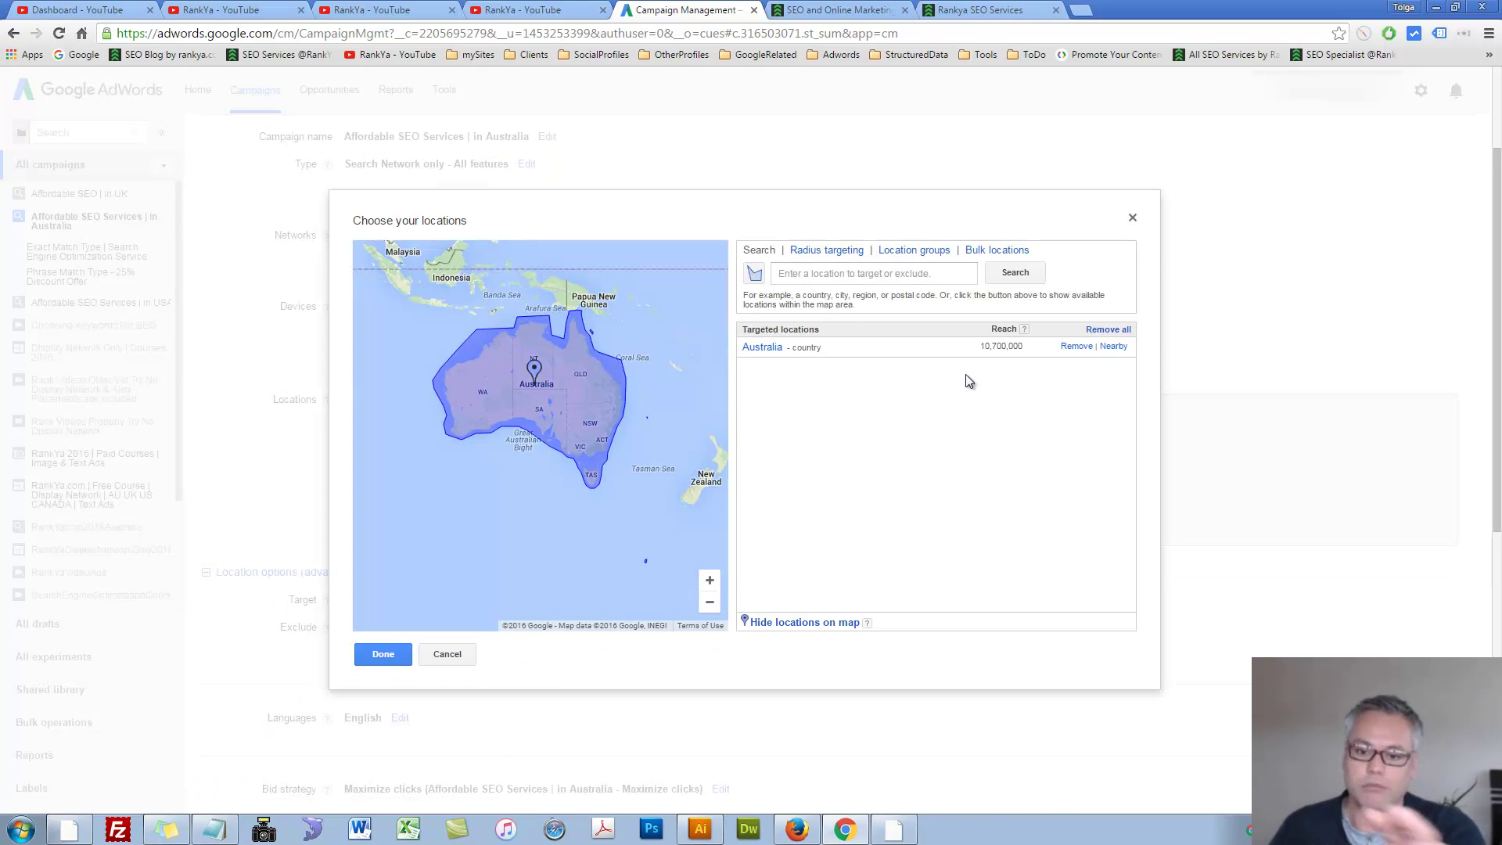
left_click(447, 654)
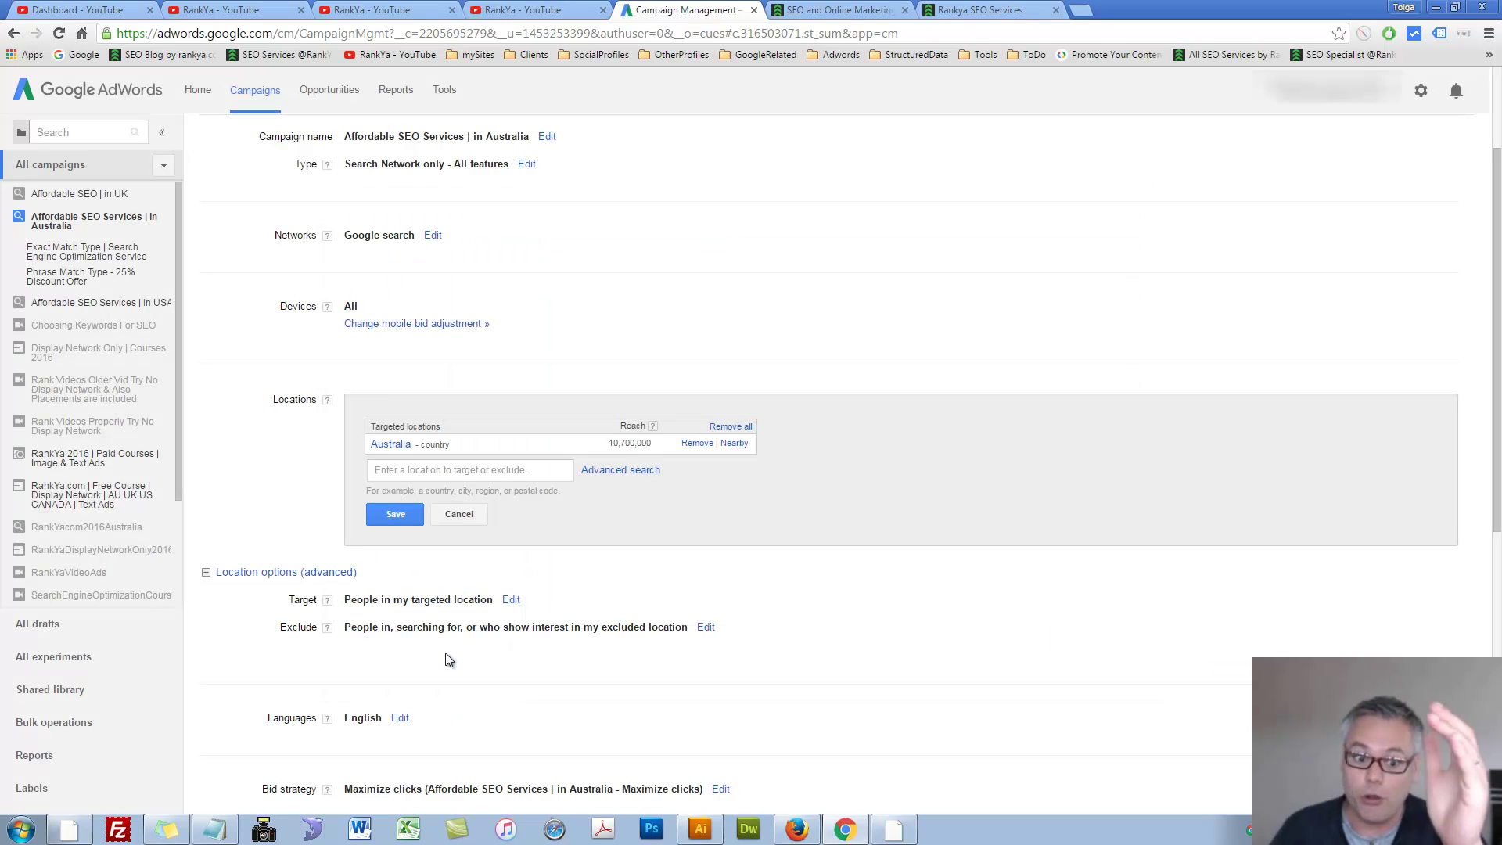
left_click(468, 517)
scroll(615, 529, "down", 2)
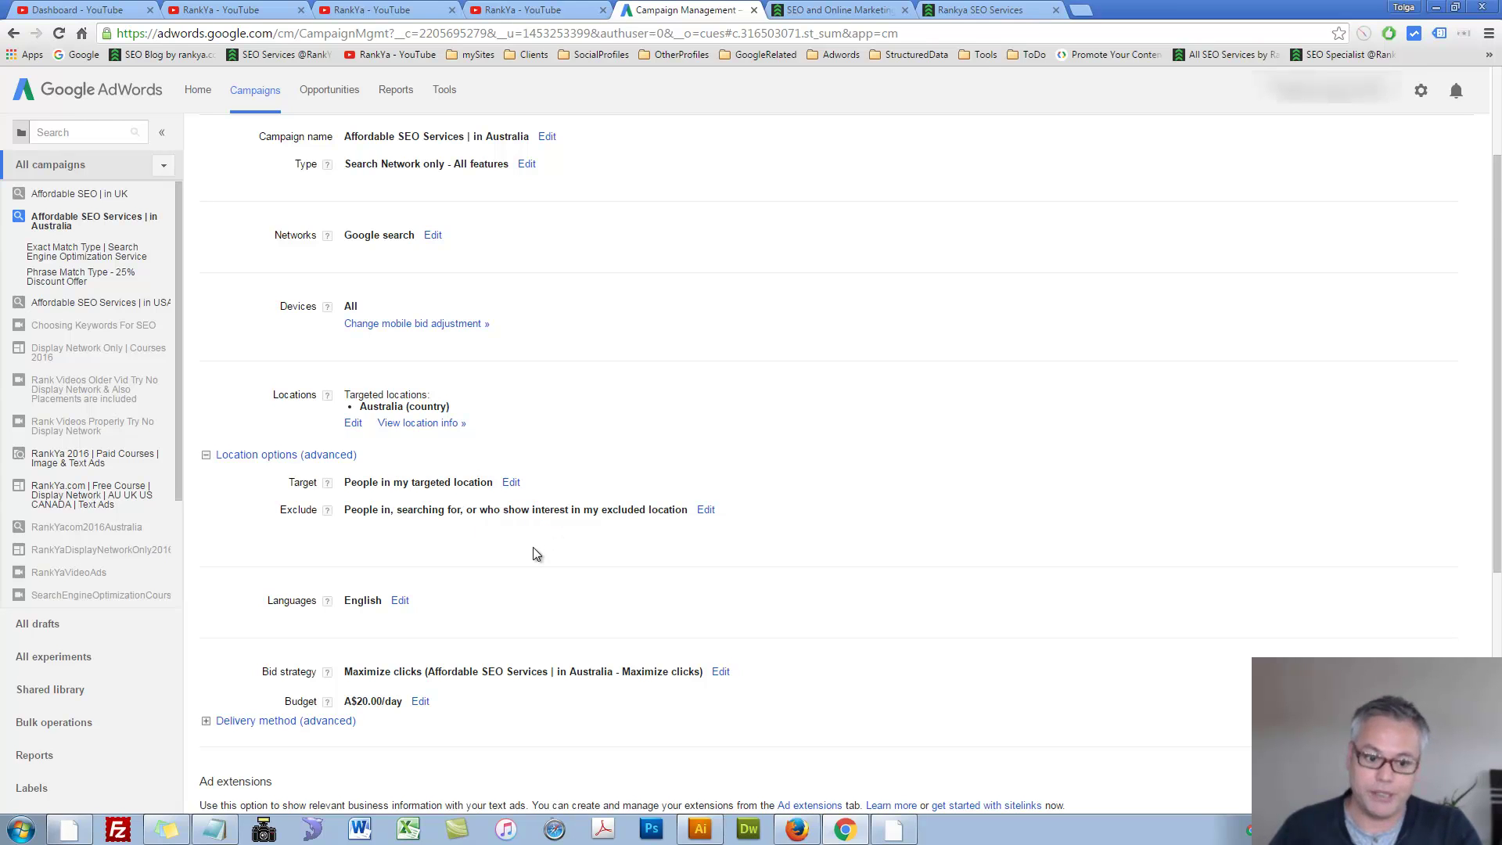
scroll(533, 554, "down", 2)
scroll(418, 532, "up", 3)
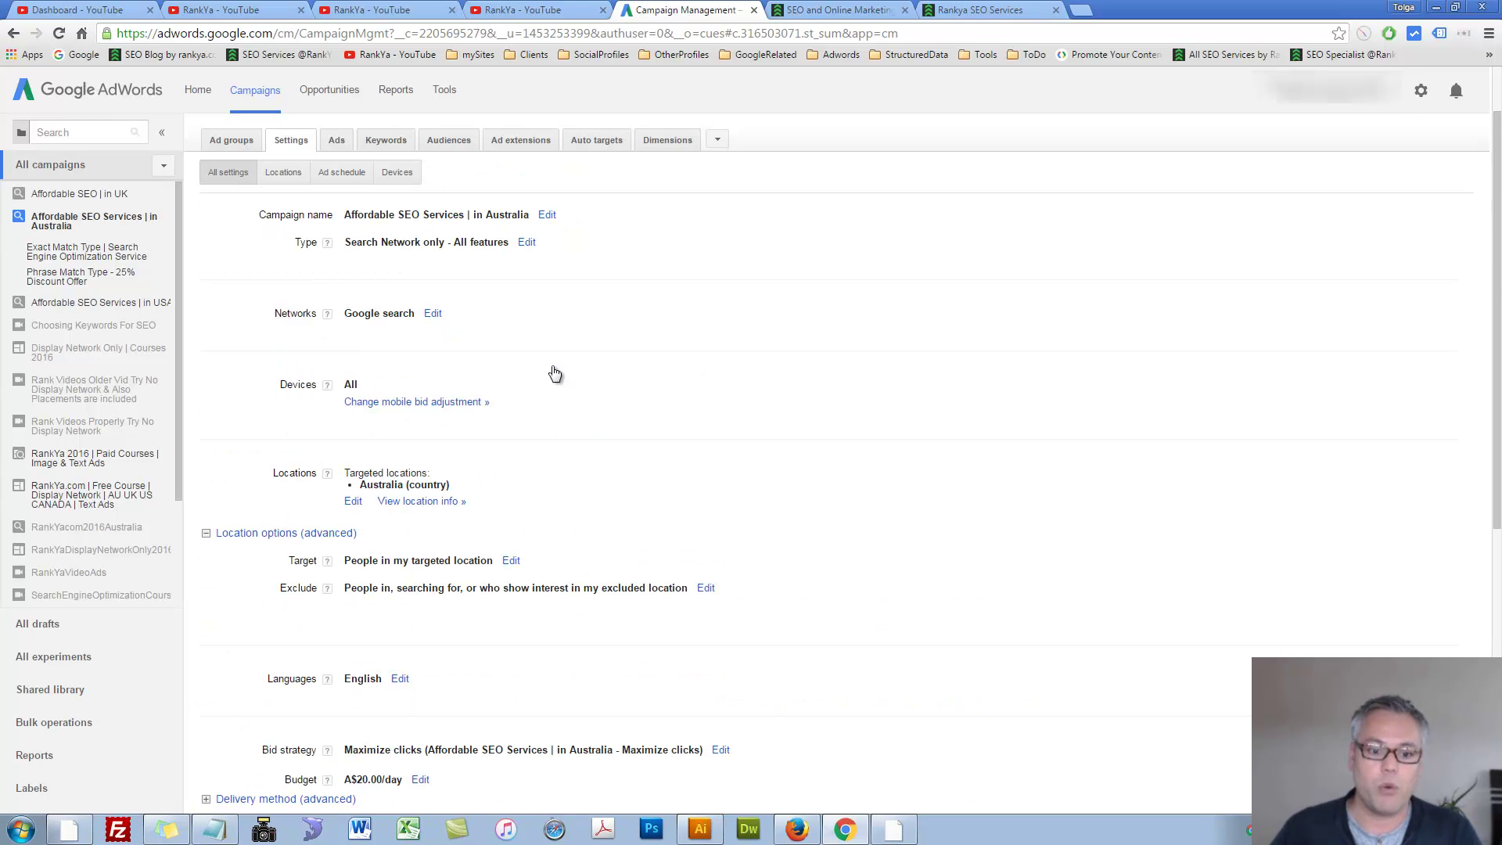
Open the Locations report, enter a 10% increase bid adjustment for Australia, then cancel it.
left_click(419, 502)
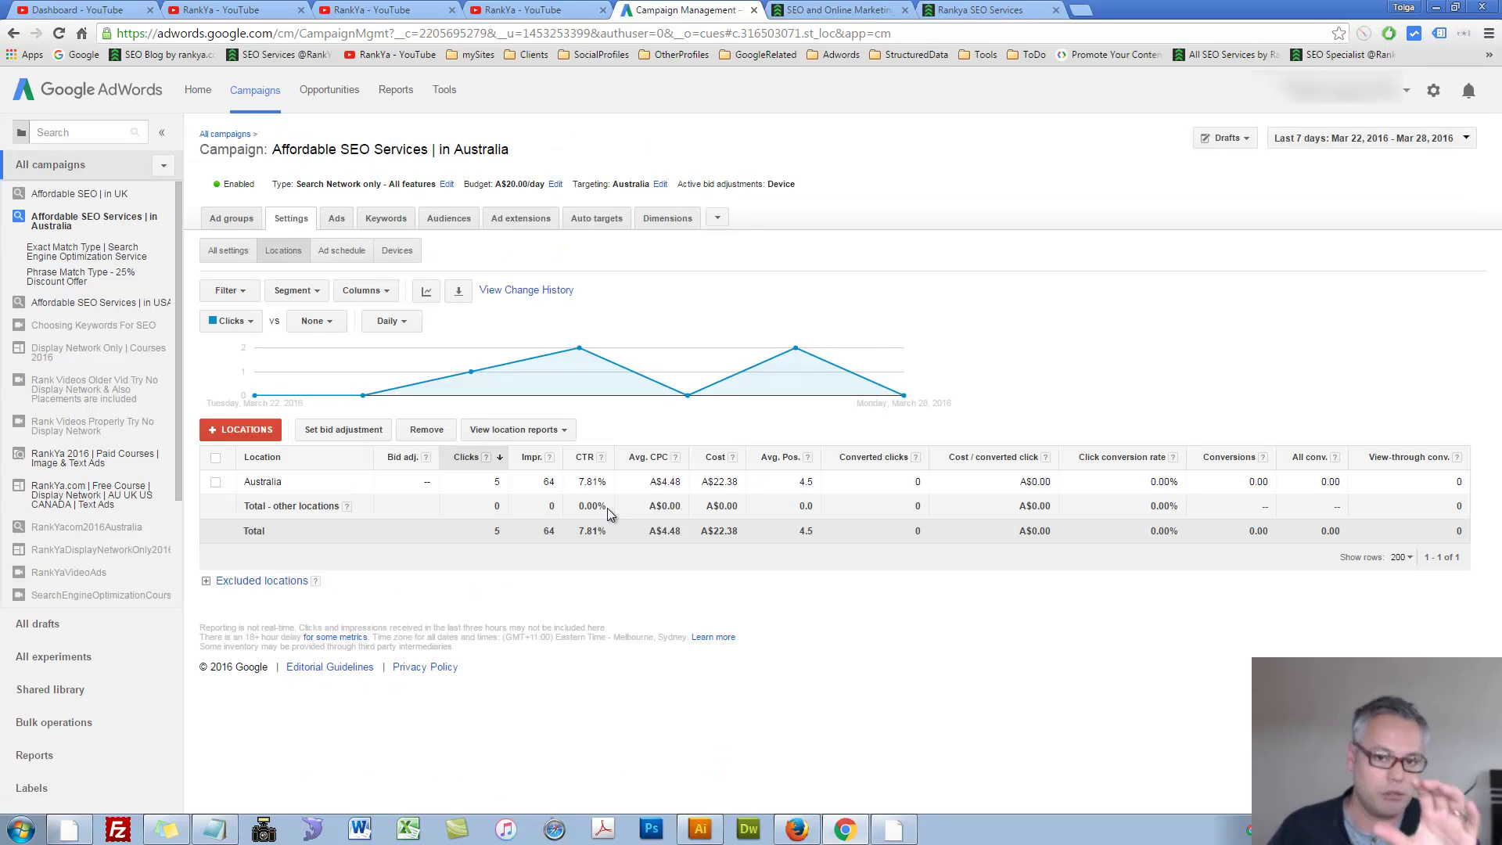
left_click(430, 482)
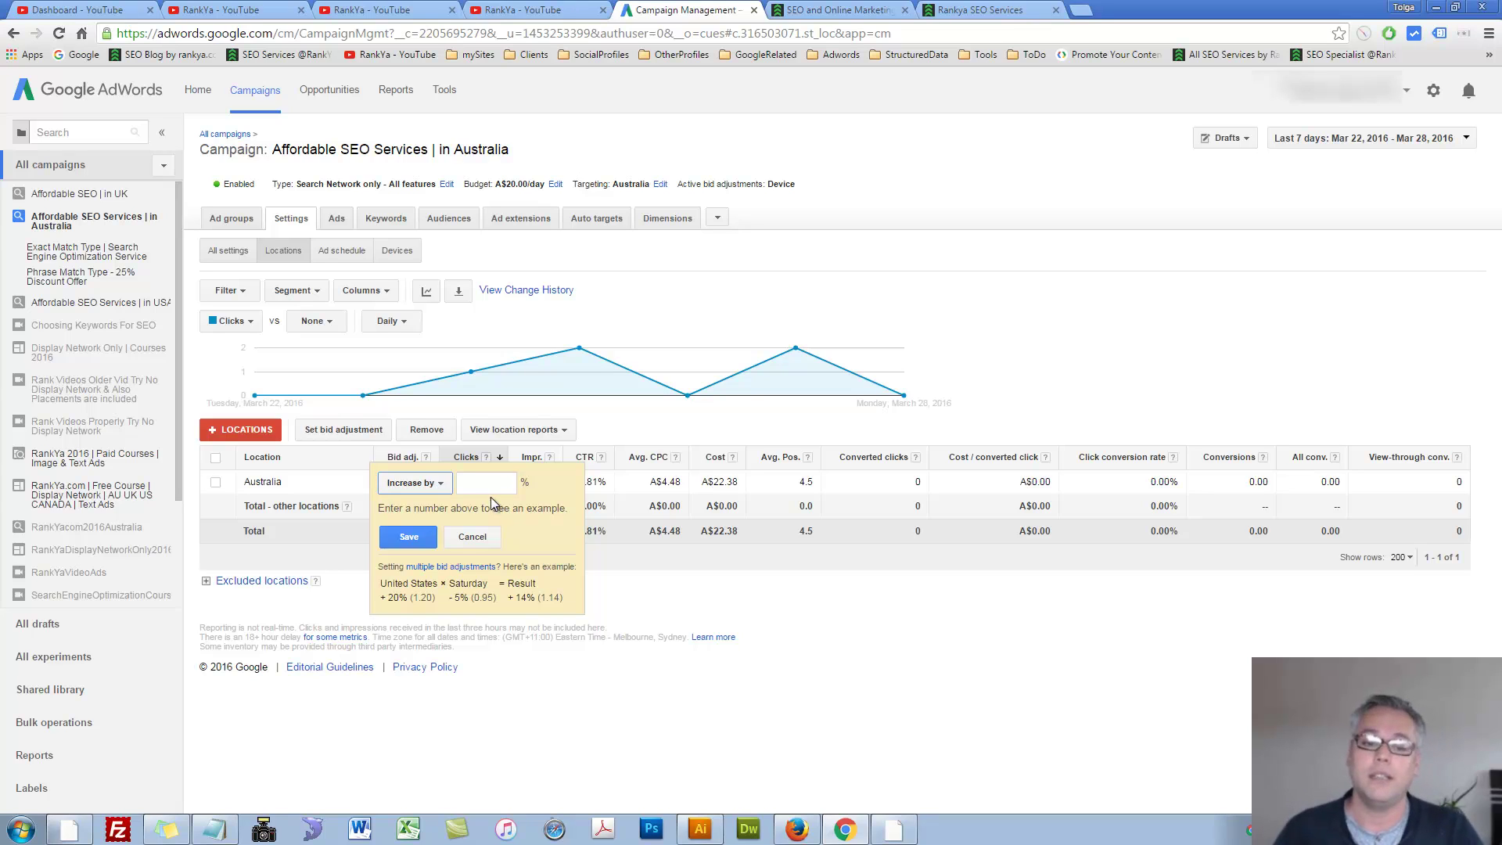
left_click(430, 484)
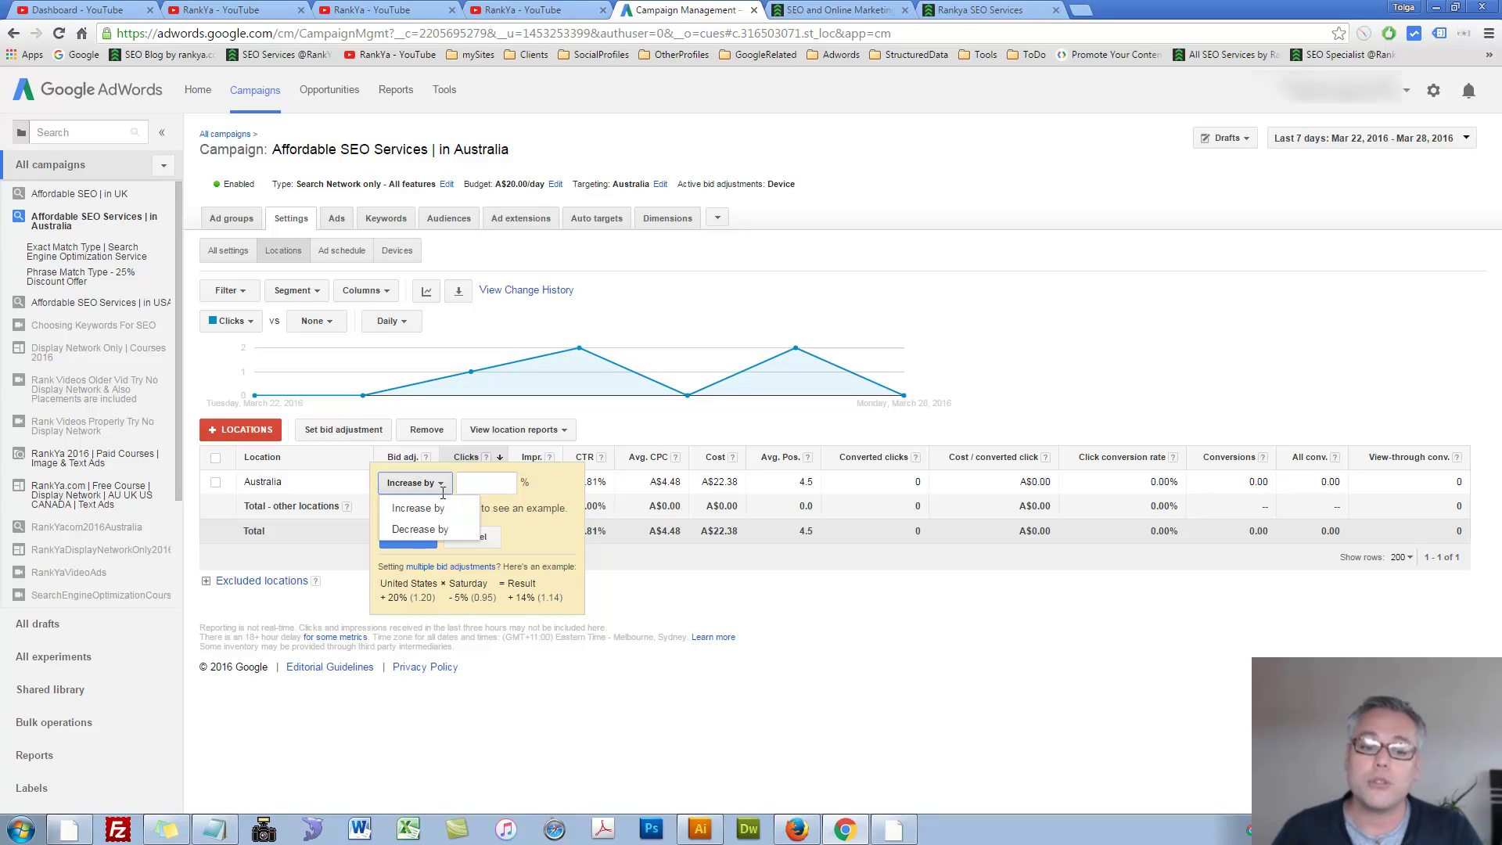
left_click(499, 483)
type("10")
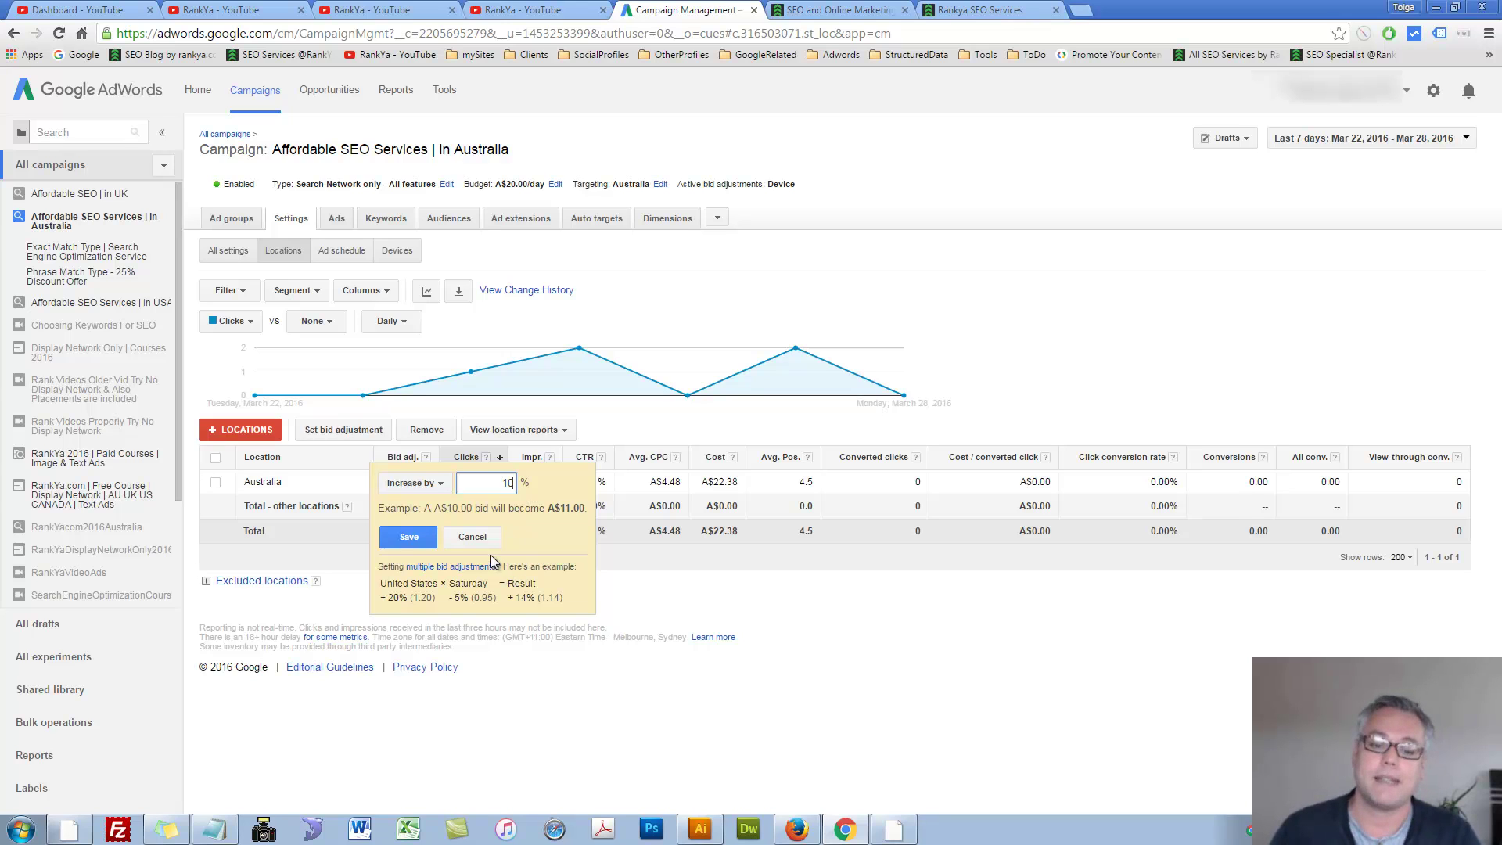
left_click(479, 539)
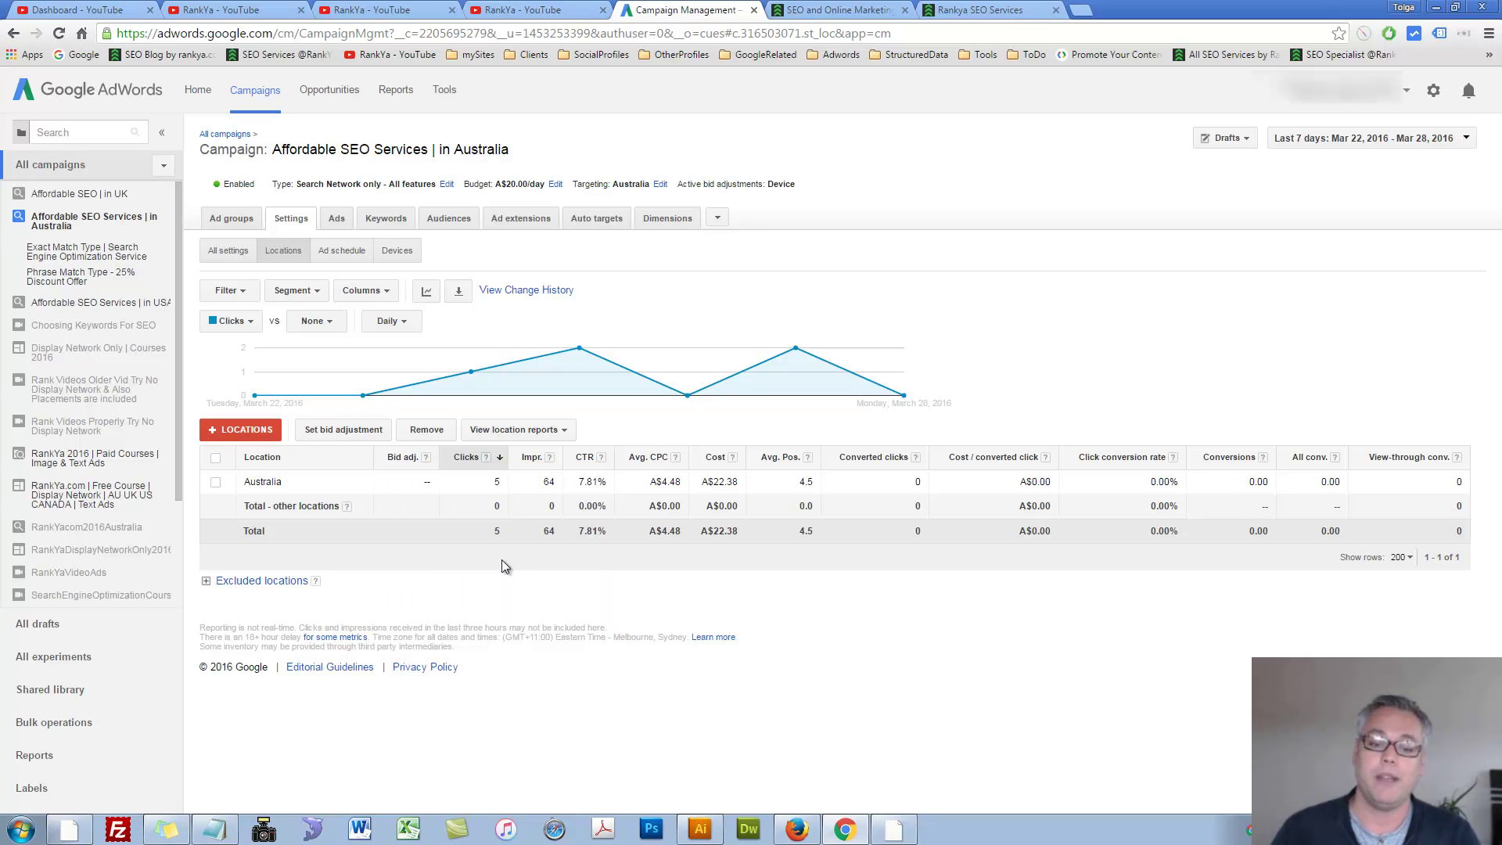
Switch to the YouTube tab showing RankYa's Created playlists, such as Google Adwords Tutorials 2016.
left_click(552, 10)
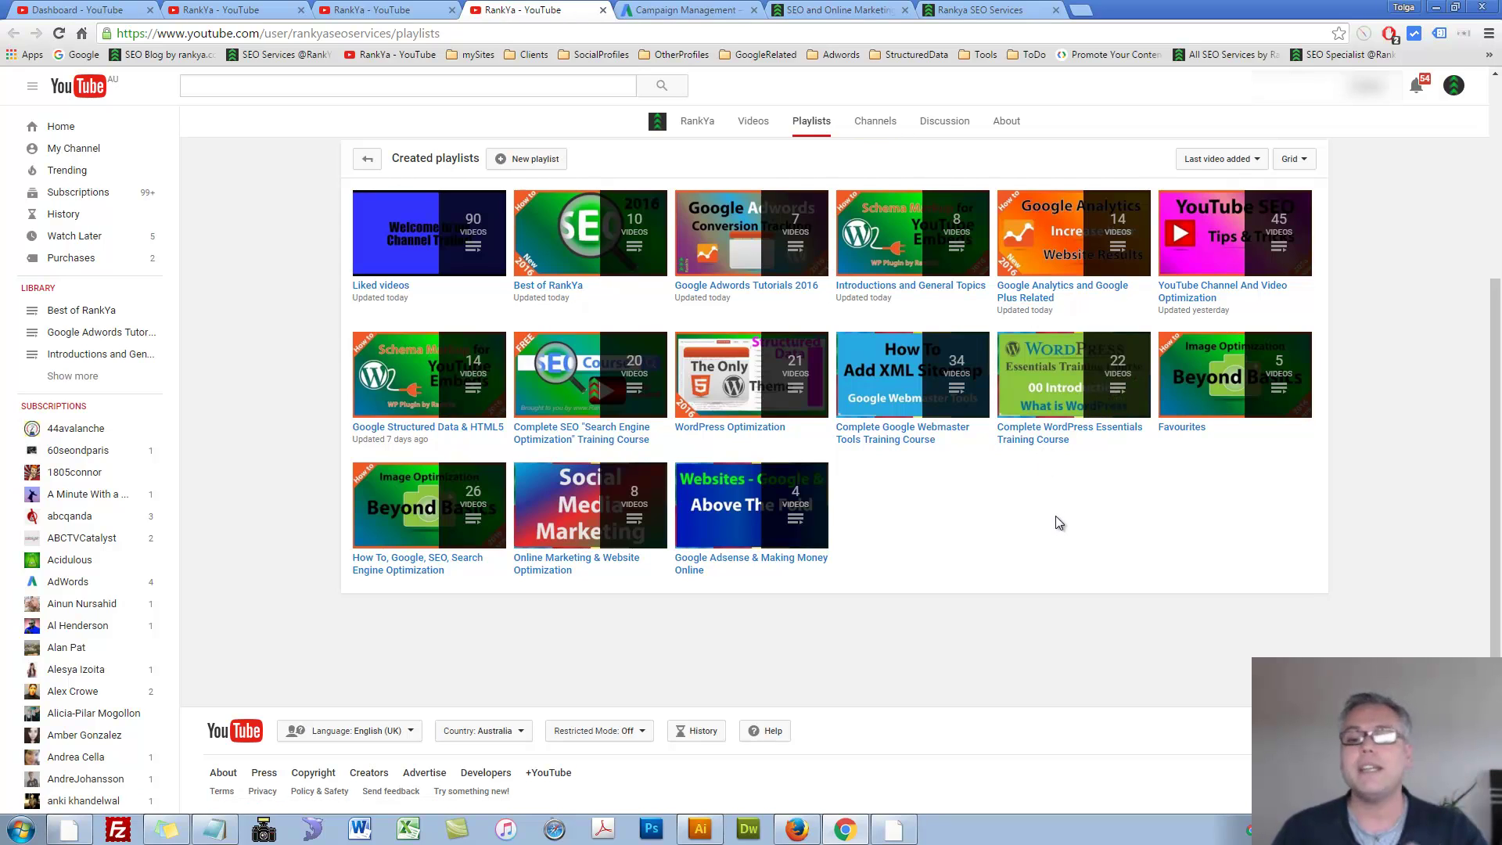